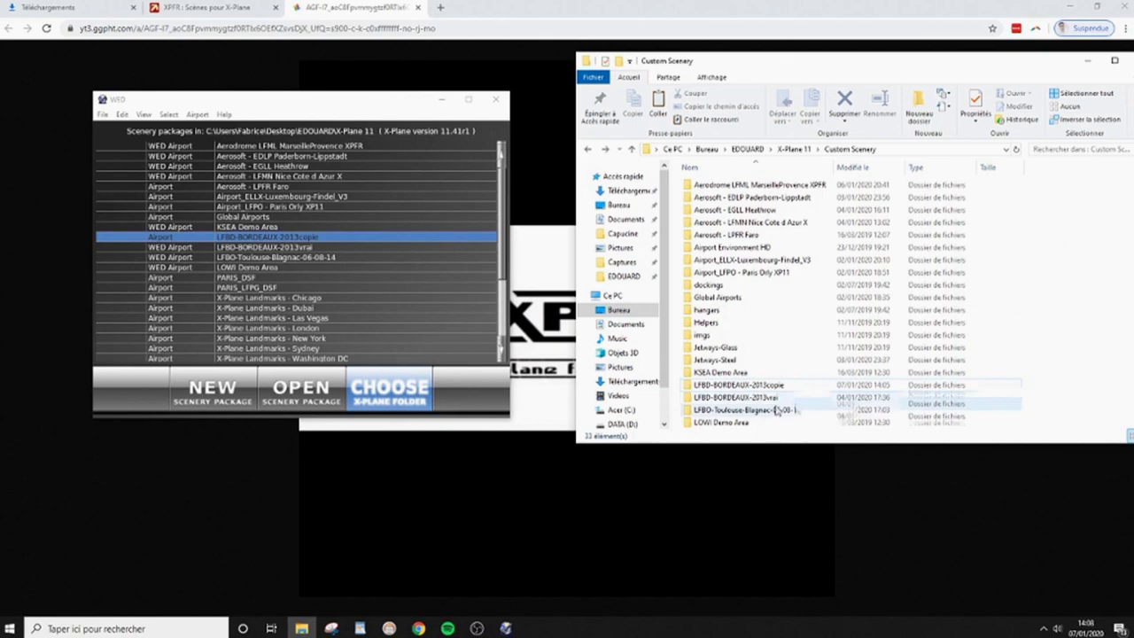
Step: Copy the autogate kit folder from the Aerodrome LFML MarseilleProvence XPFR scenery folder
mouse_move(767, 404)
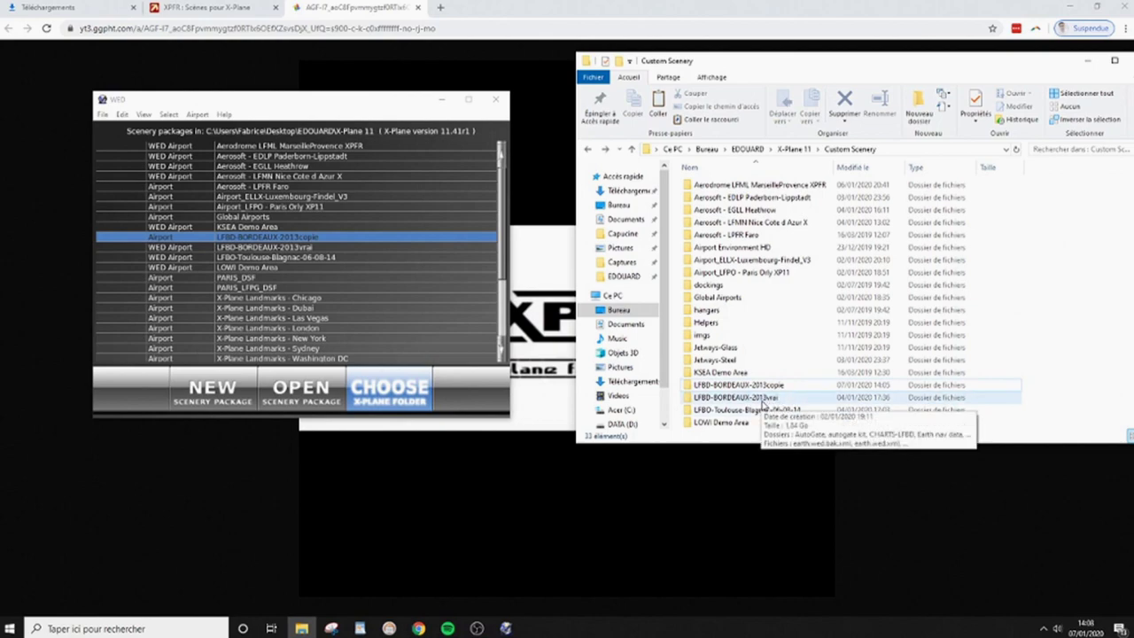
double_click(737, 186)
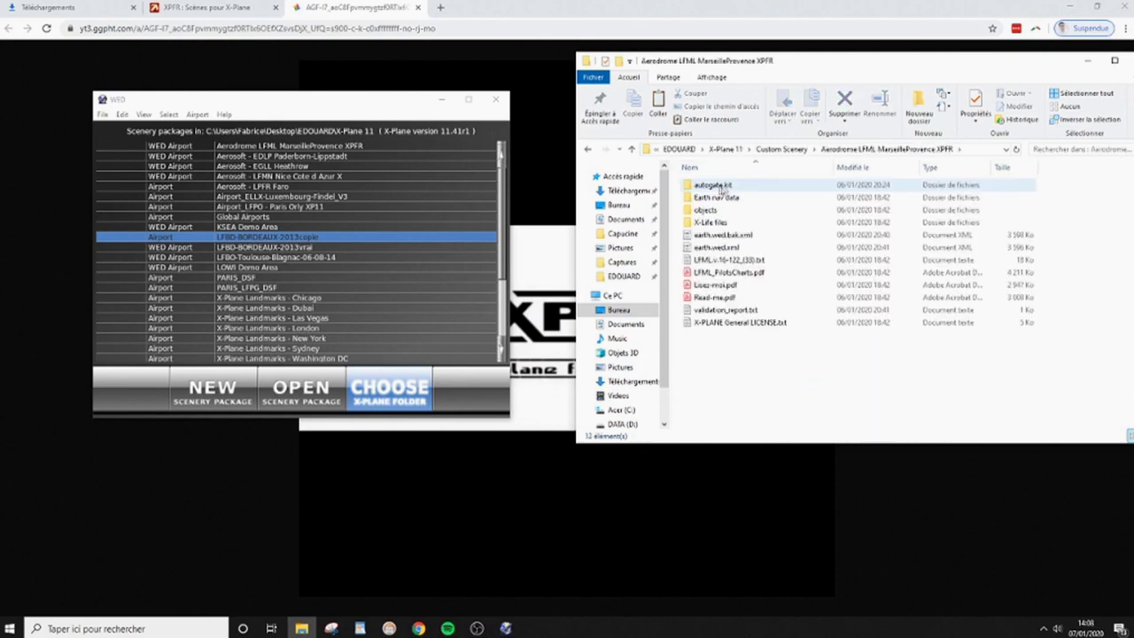
mouse_move(738, 187)
click(718, 188)
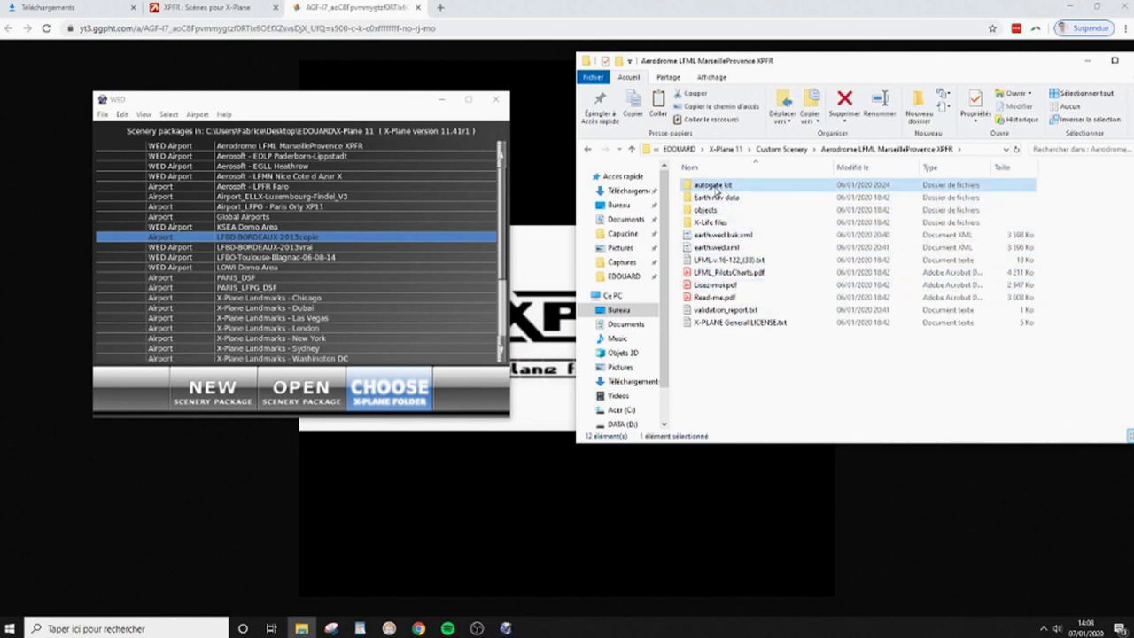
right_click(718, 188)
click(735, 419)
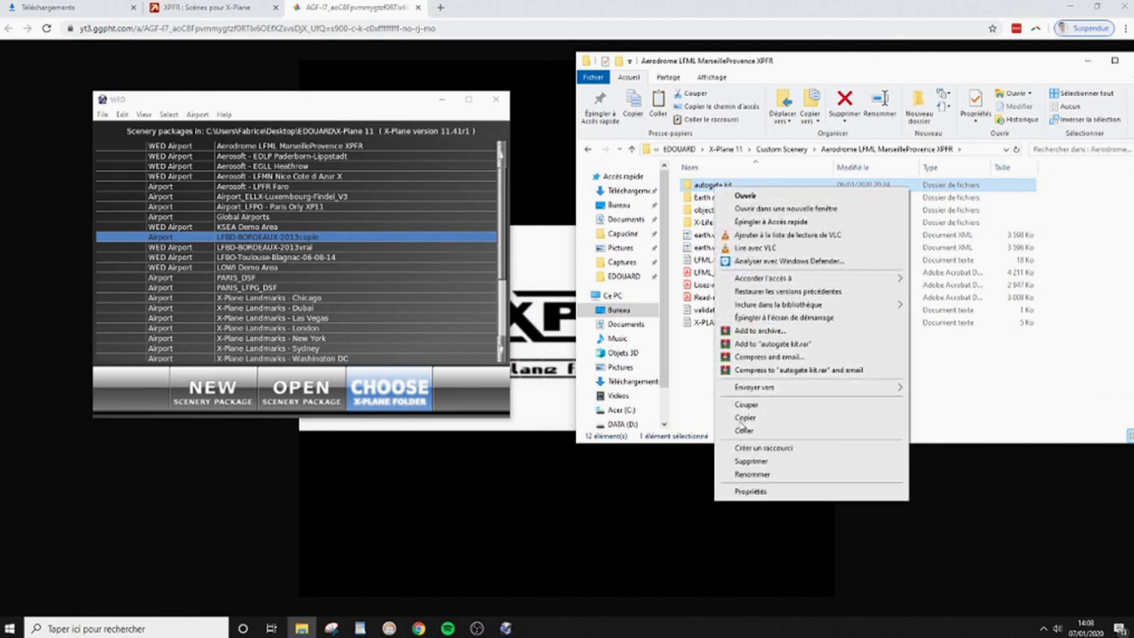
Step: Paste the copied autogate kit folder into the LFBD-BORDEAUX-2013copie folder in Custom Scenery
click(589, 150)
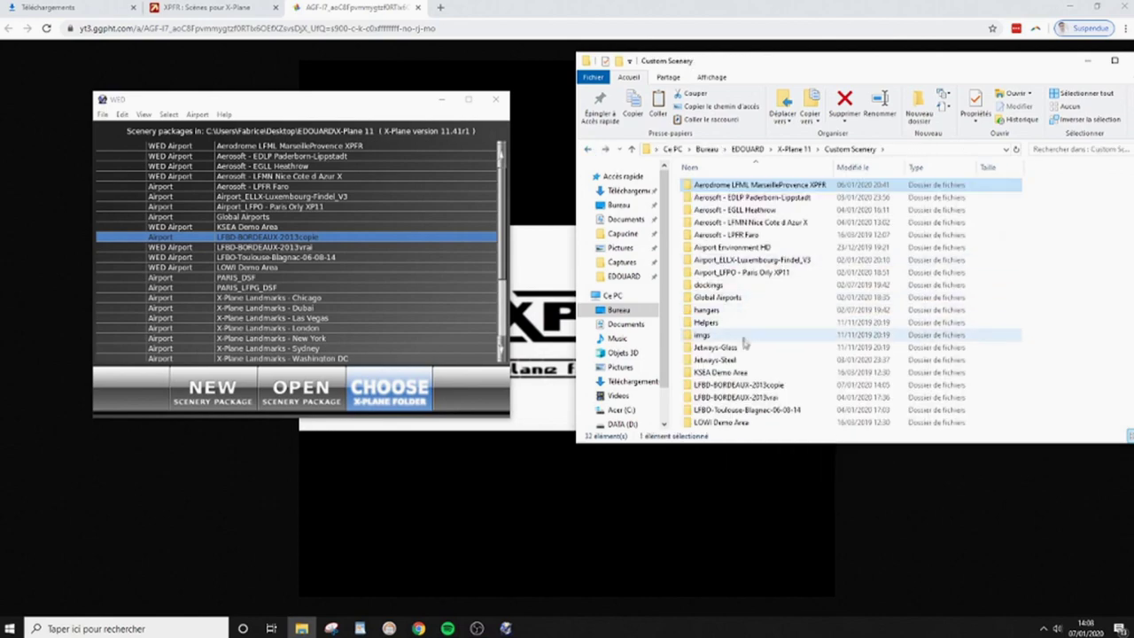
double_click(735, 386)
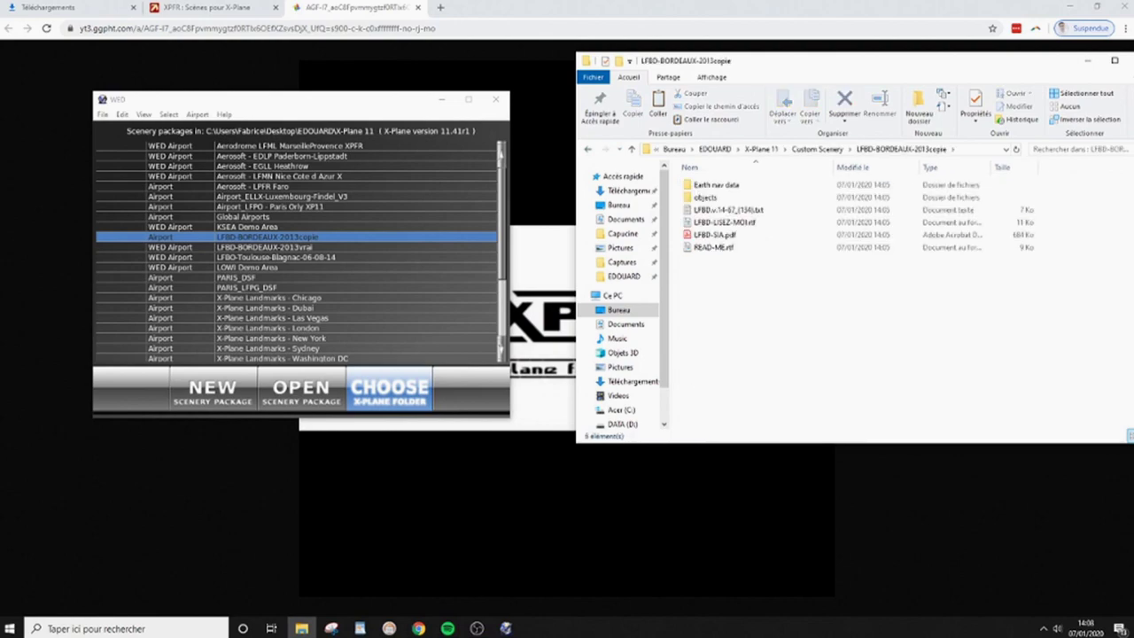
right_click(733, 290)
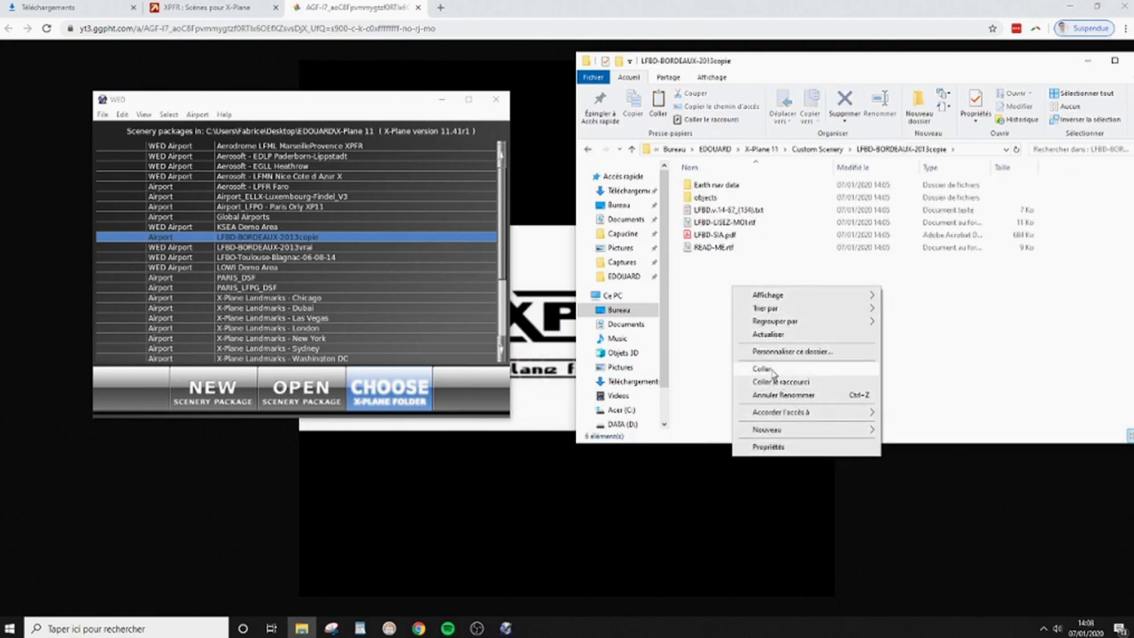
click(763, 369)
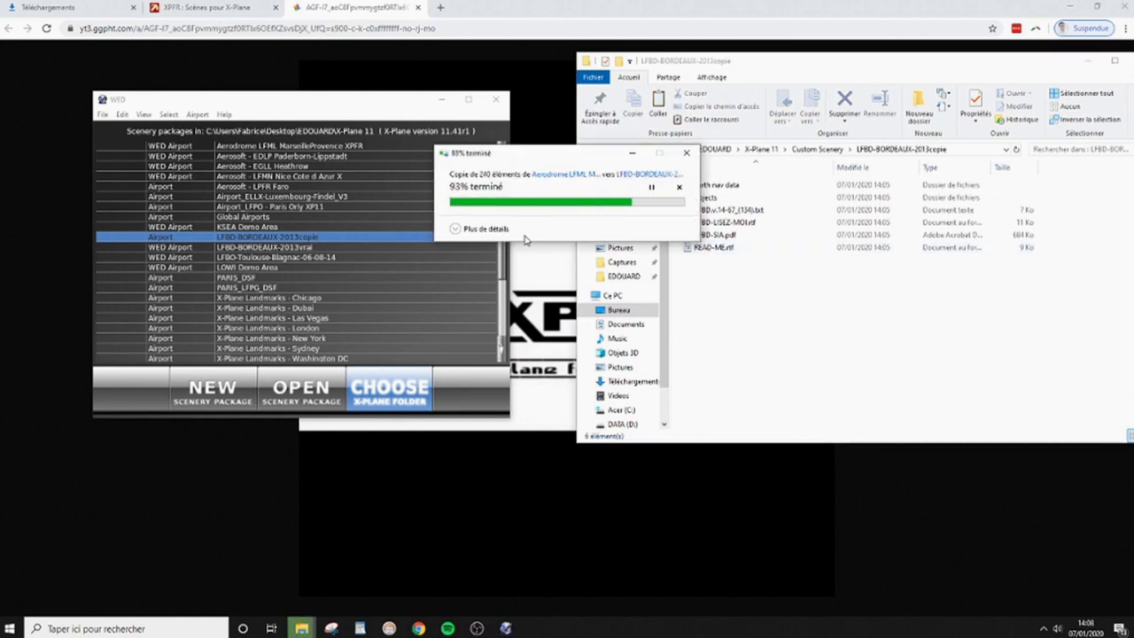
click(725, 170)
click(725, 169)
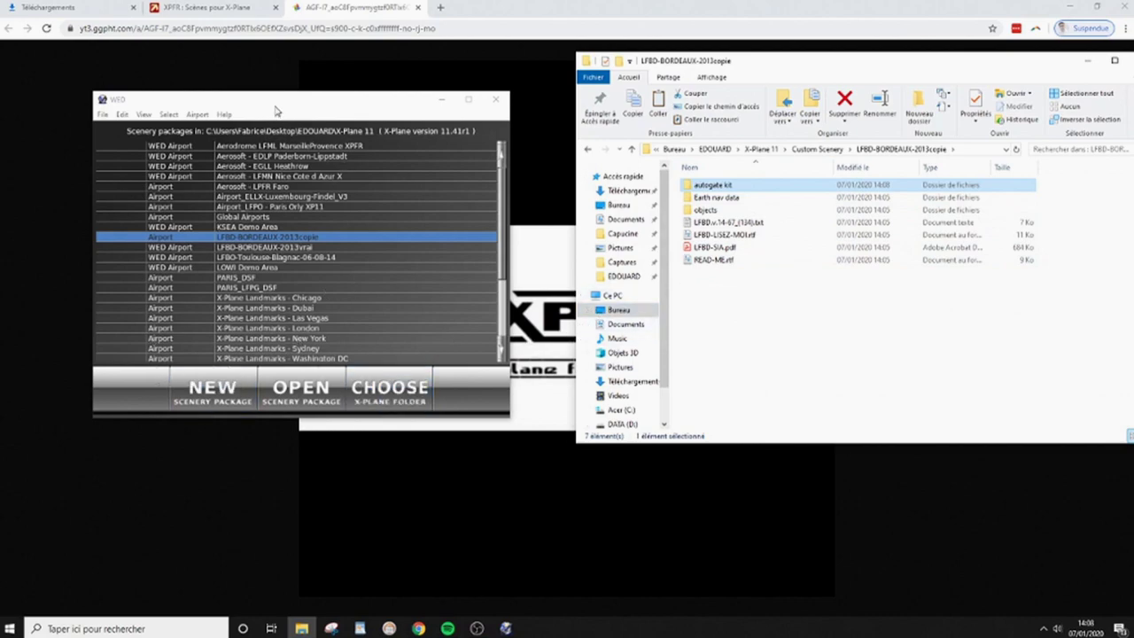
Step: Switch to WED, minimise the file window and open the LFBD-BORDEAUX-2013copie scenery package
click(277, 112)
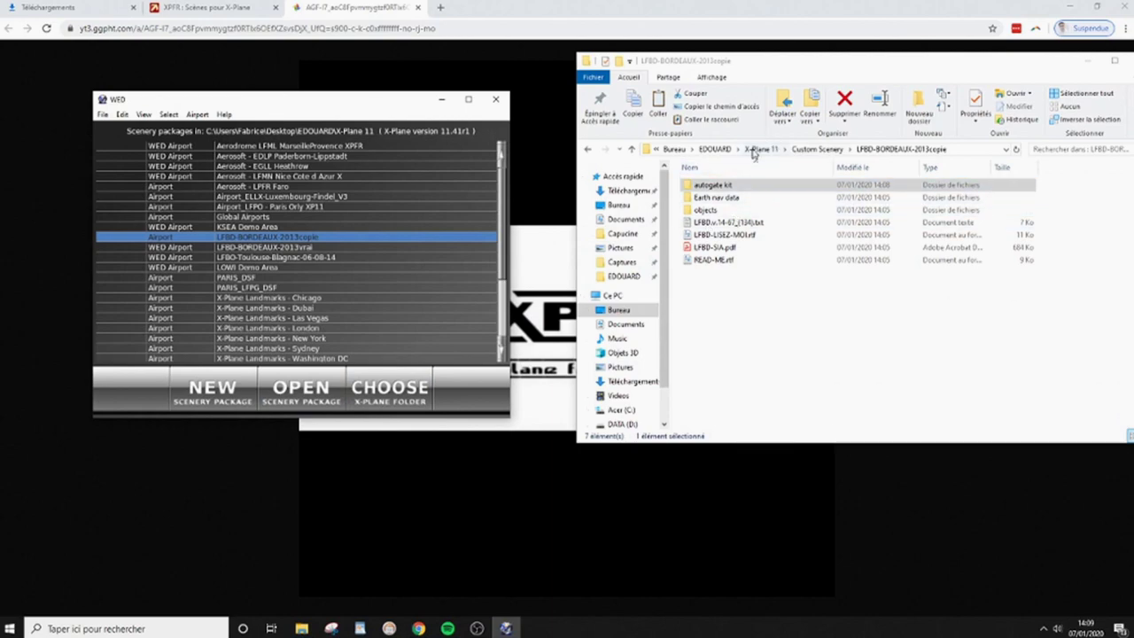
click(1089, 60)
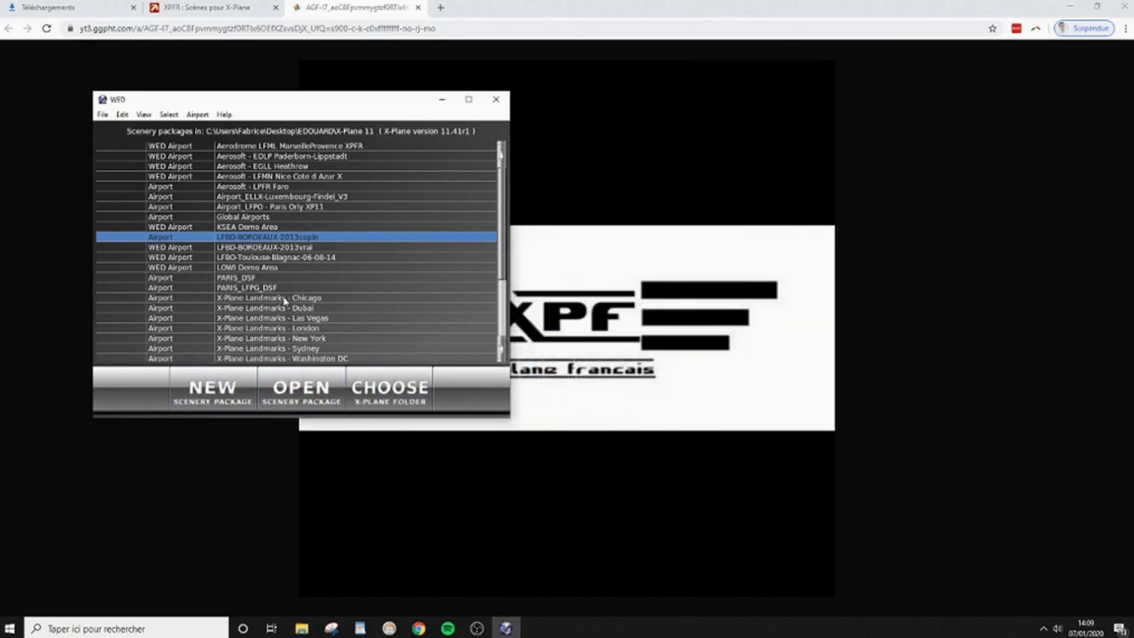
click(278, 239)
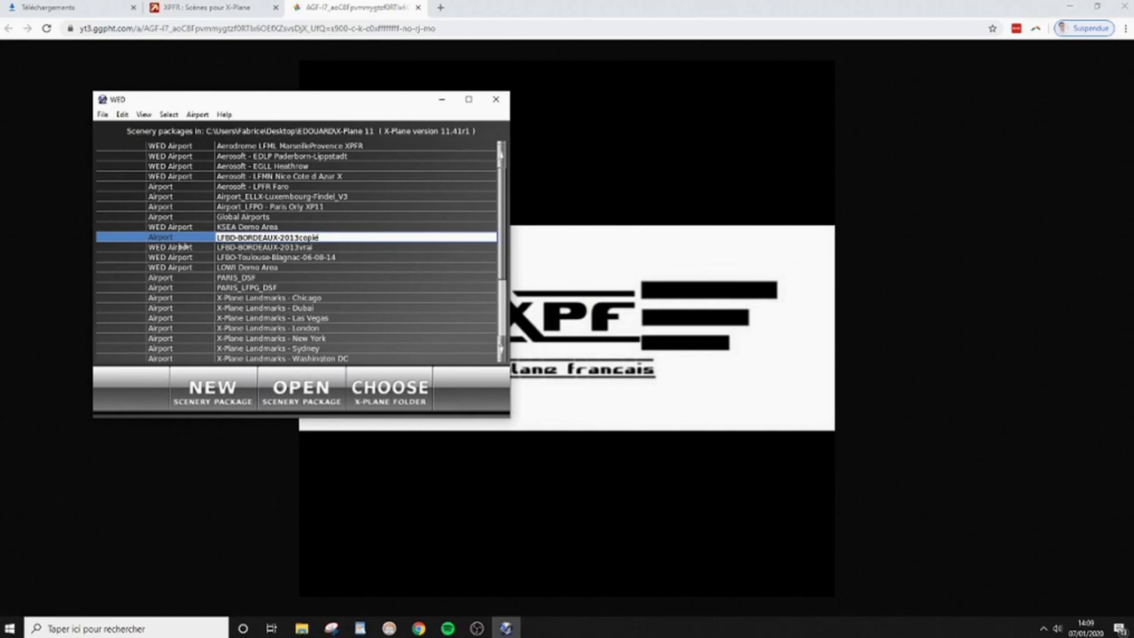
key(Return)
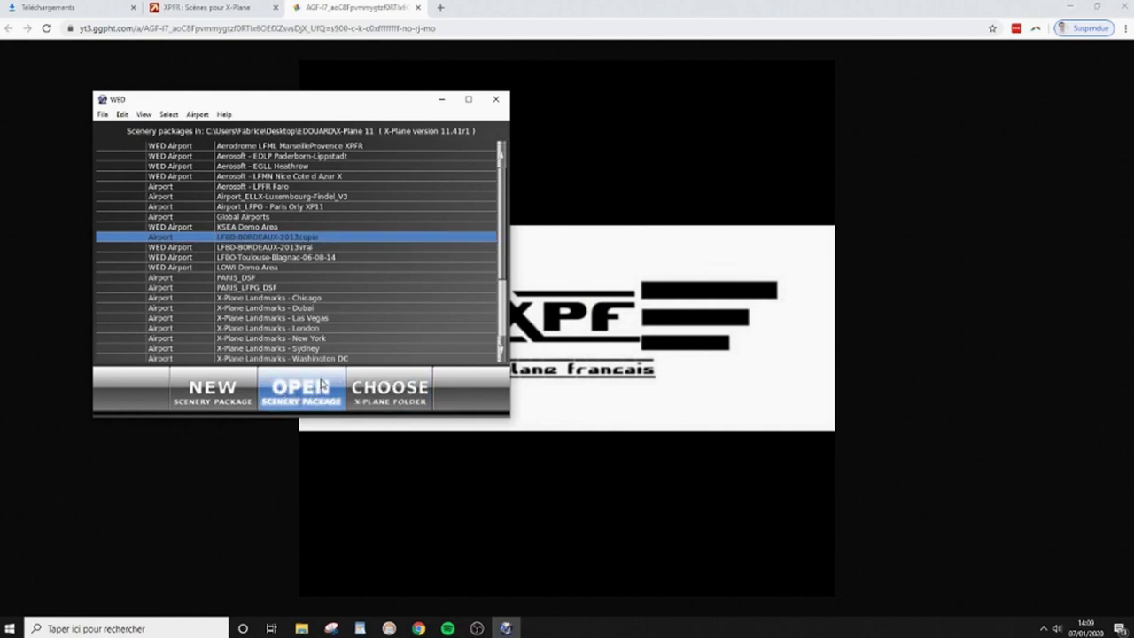
click(300, 396)
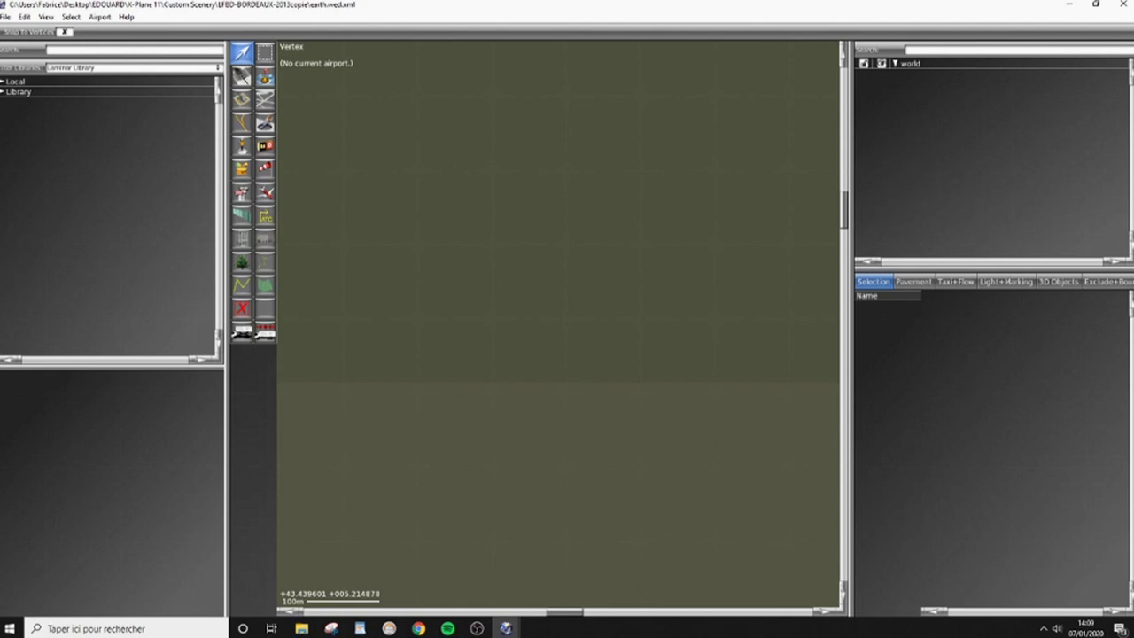
Step: Check the contents of the autogate kit in the Local library, and collapse the list again
click(3, 81)
click(9, 91)
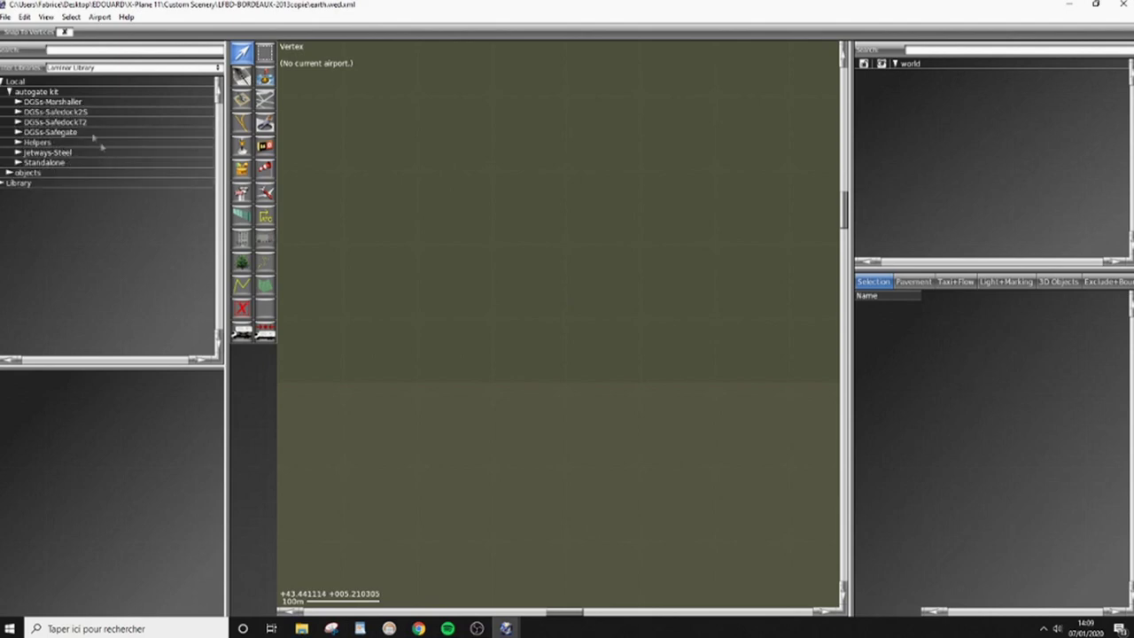
click(9, 91)
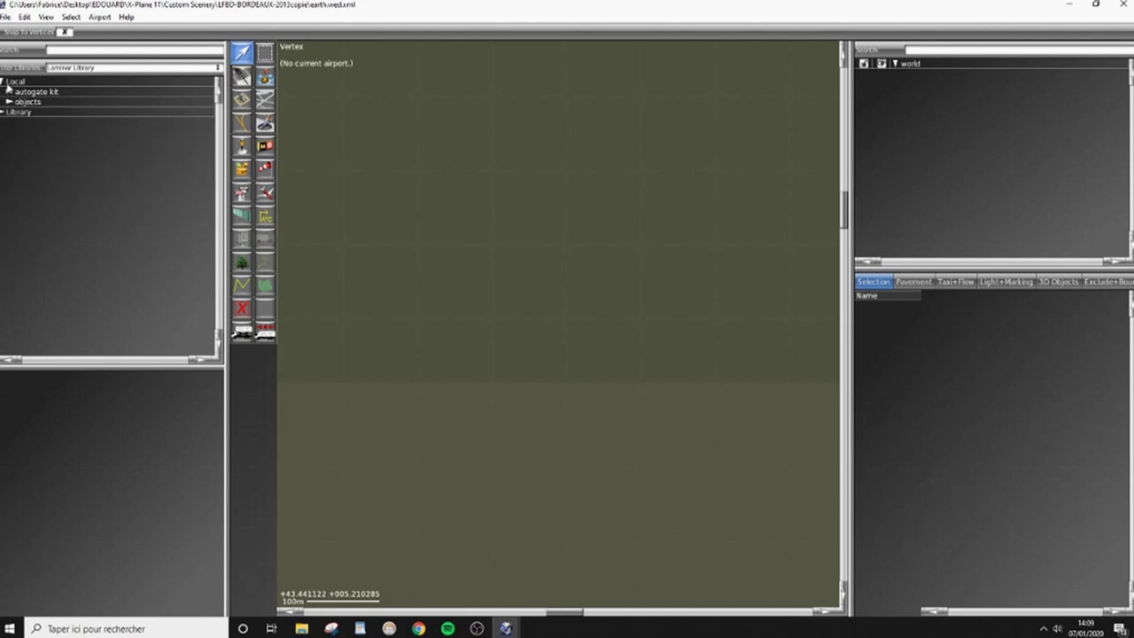
click(7, 85)
click(3, 81)
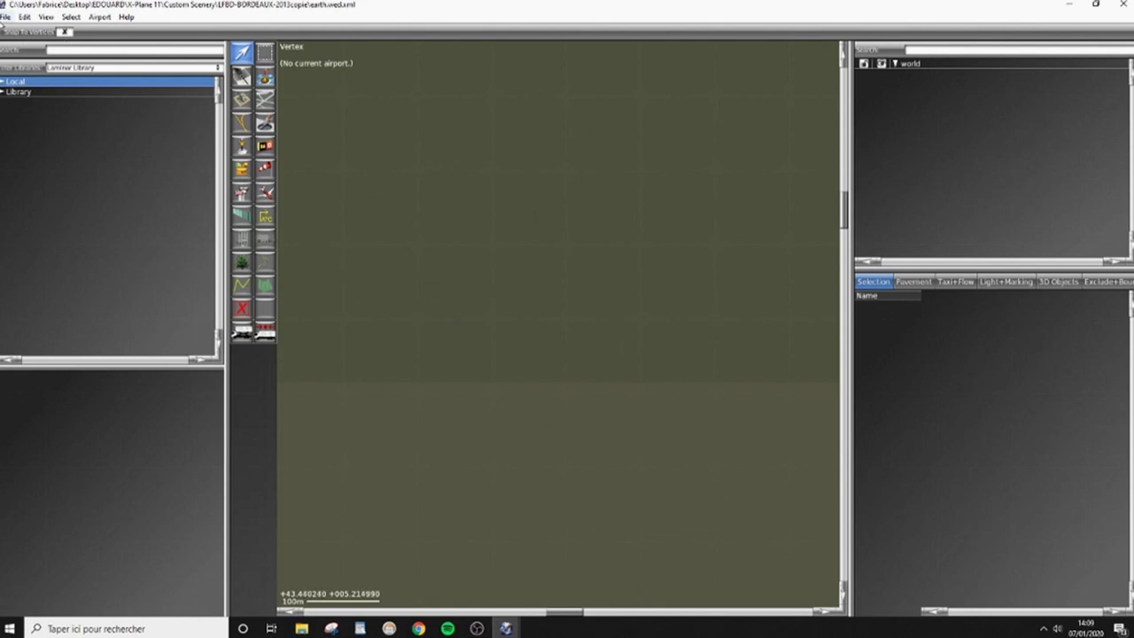
Step: Import the LFBD Bordeaux Merignac airport from apt.dat in the Earth nav data folder of LFBD-BORDEAUX-2013copie
click(5, 17)
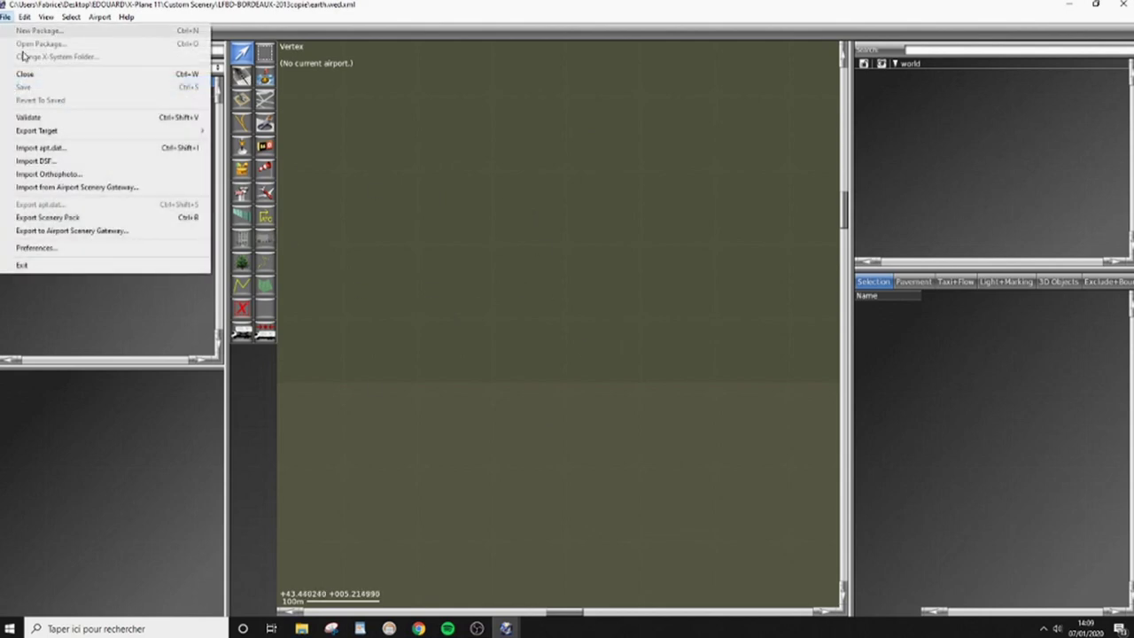
click(51, 149)
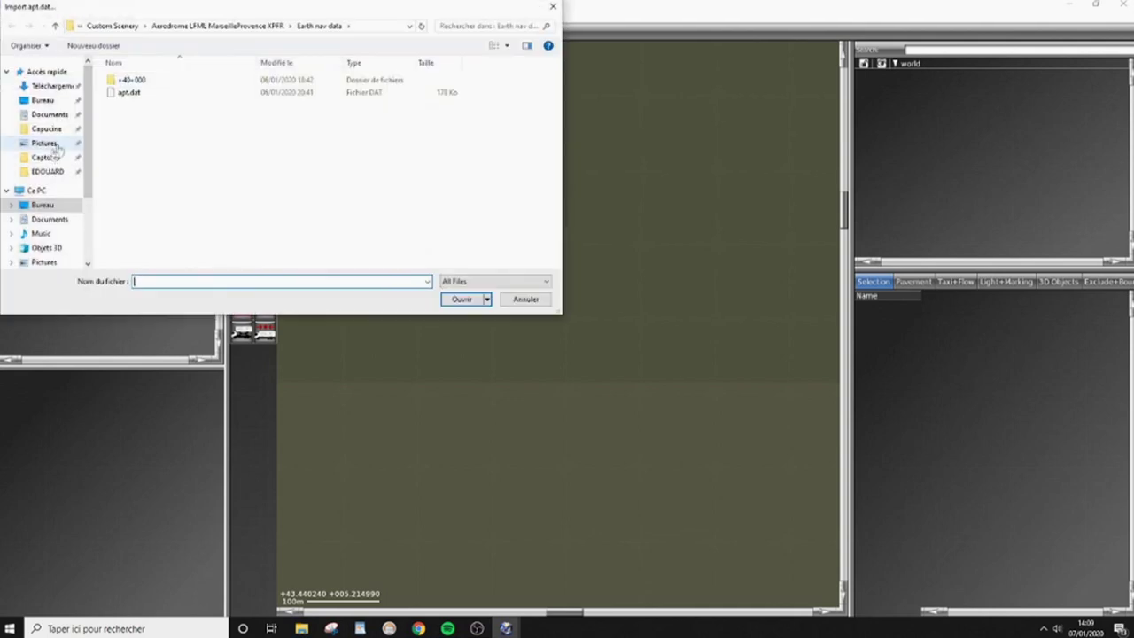
click(115, 26)
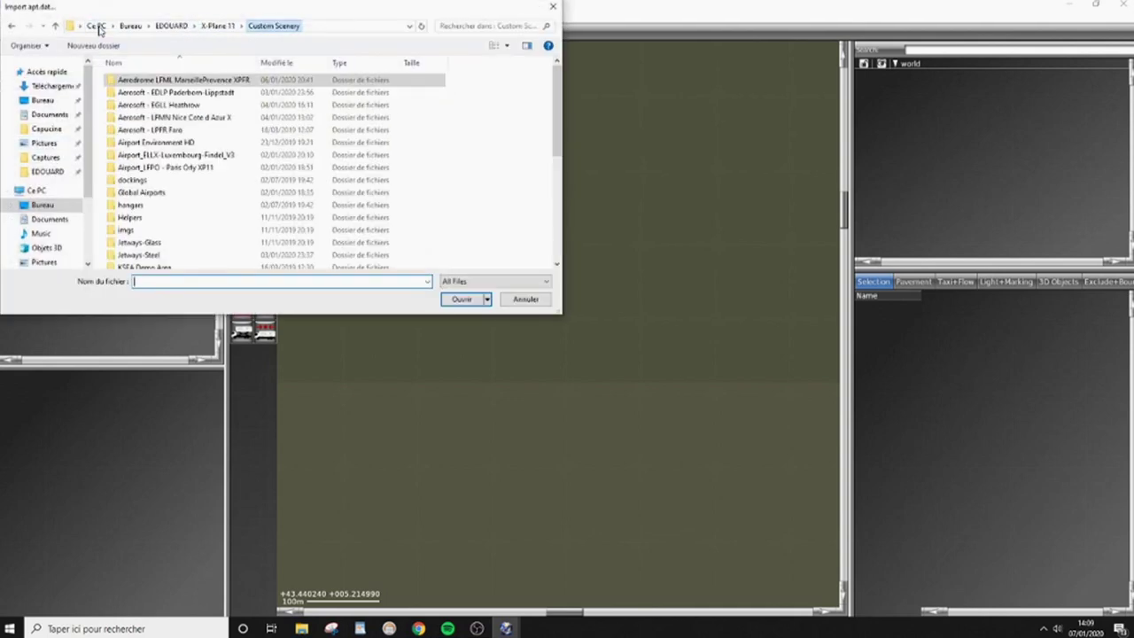
scroll(188, 197, down, 4)
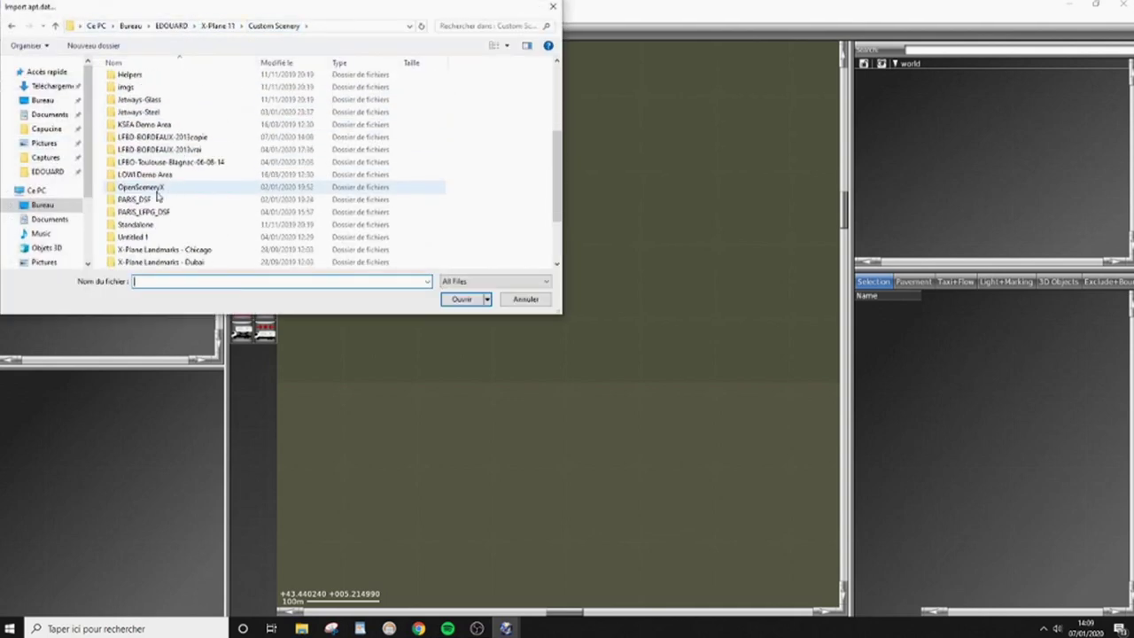
double_click(161, 142)
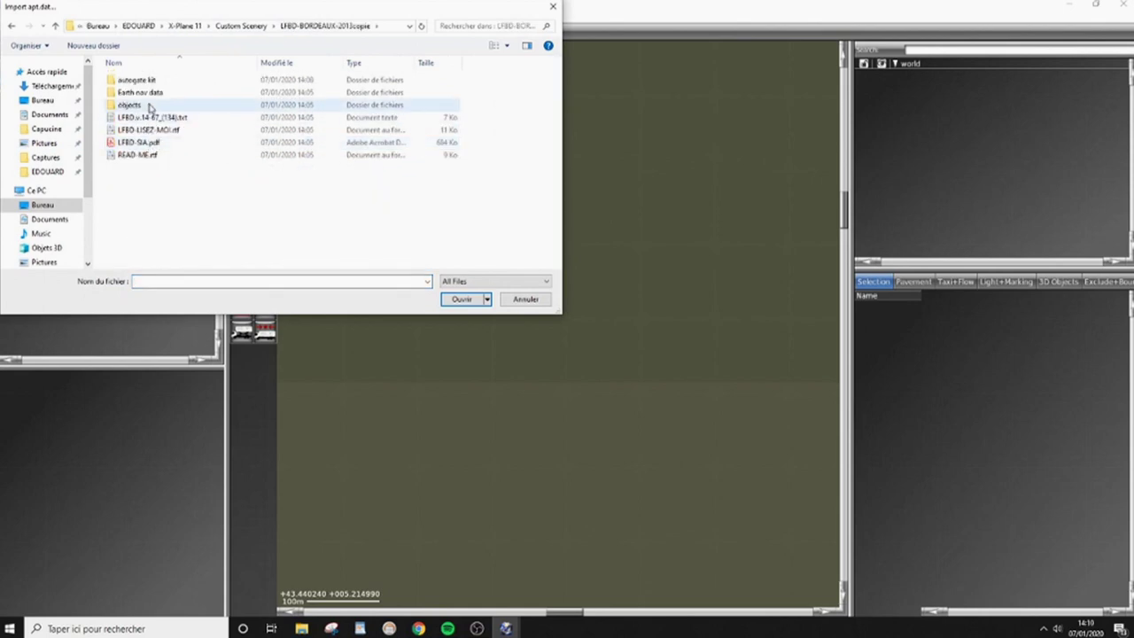
double_click(148, 94)
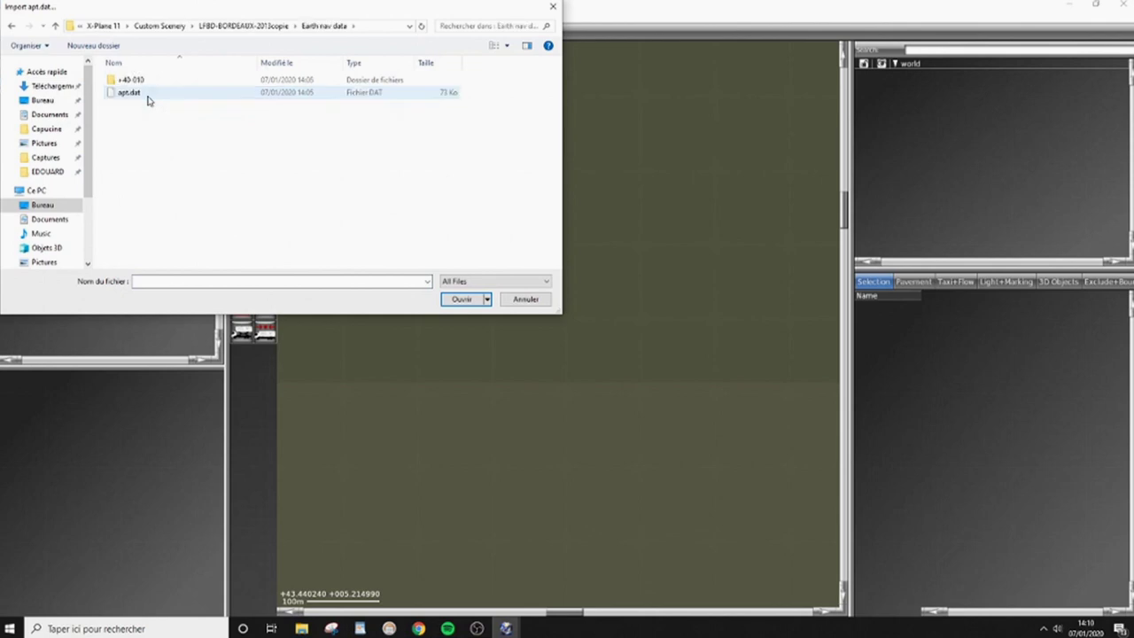
click(147, 96)
click(461, 298)
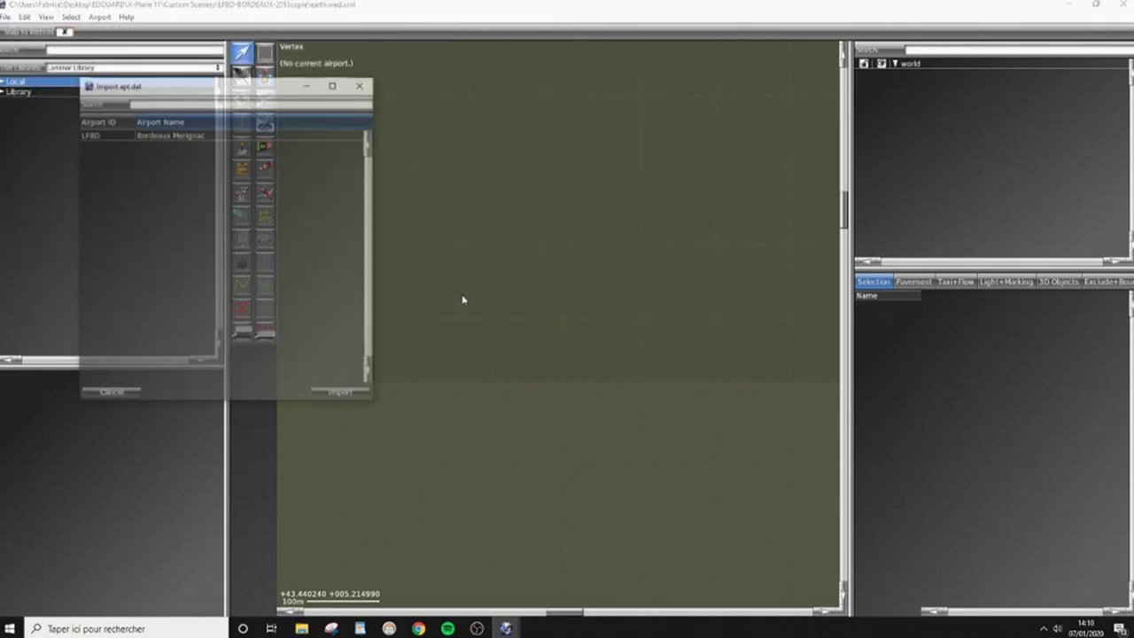
click(177, 135)
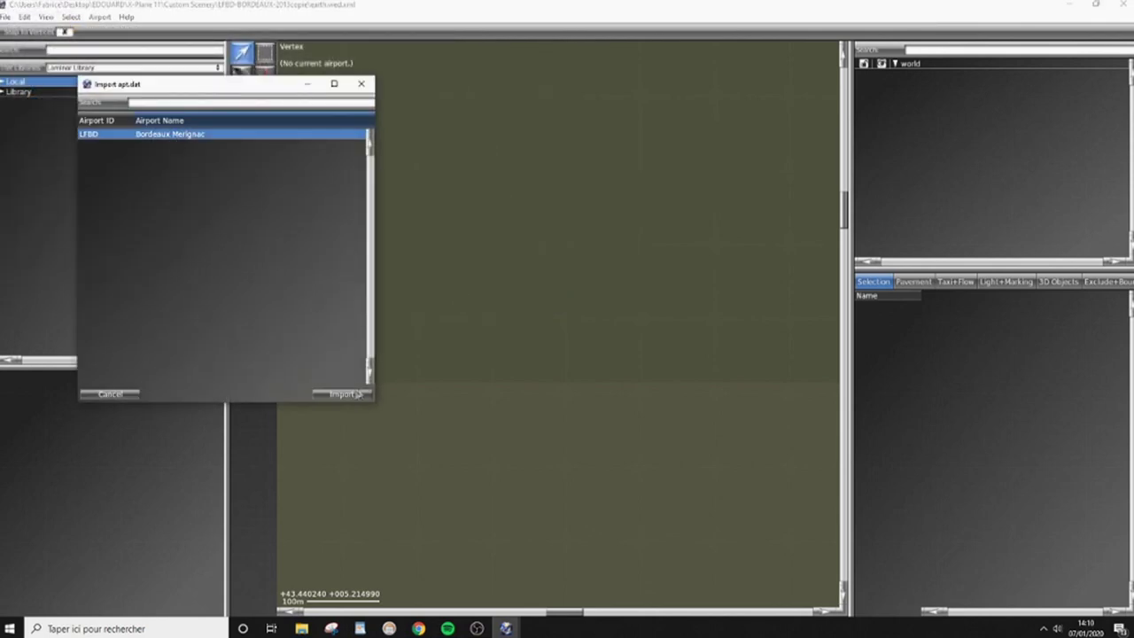
click(342, 394)
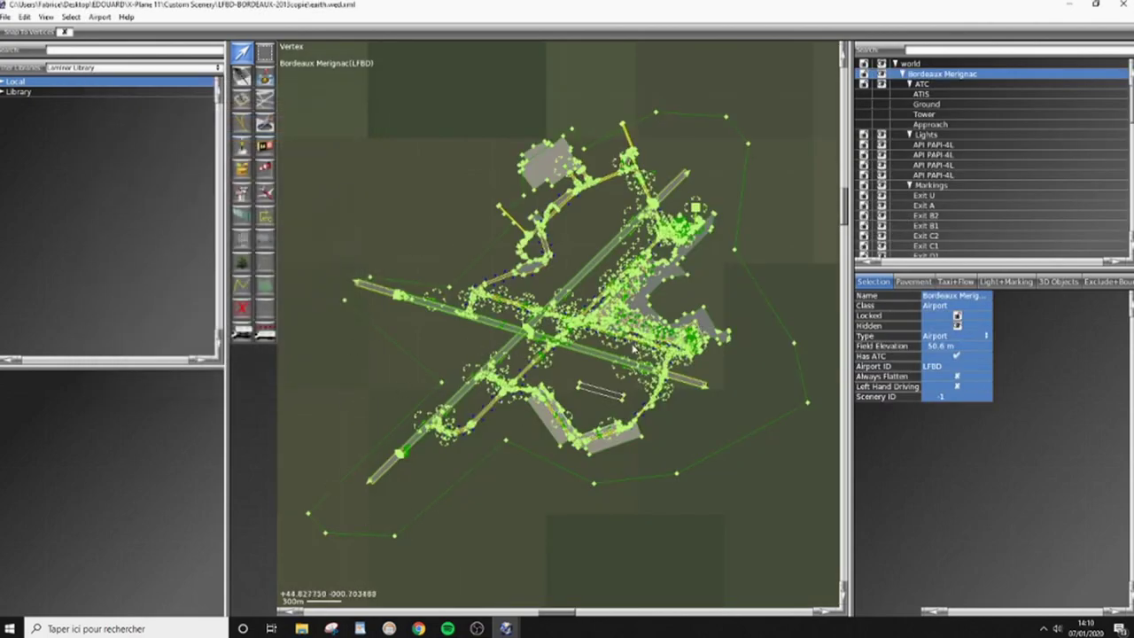
Step: Import the DSF file +44-001.dsf from the package's Earth nav data subfolder to bring in the scenery objects
scroll(679, 346, up, 5)
scroll(557, 278, up, 2)
scroll(554, 284, down, 5)
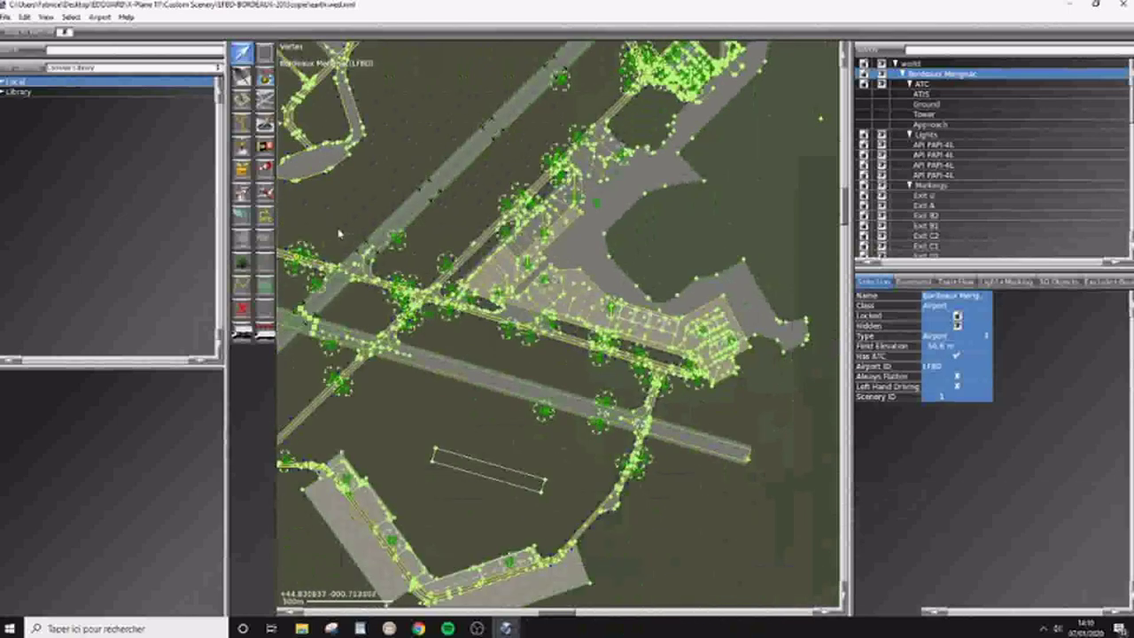
click(5, 17)
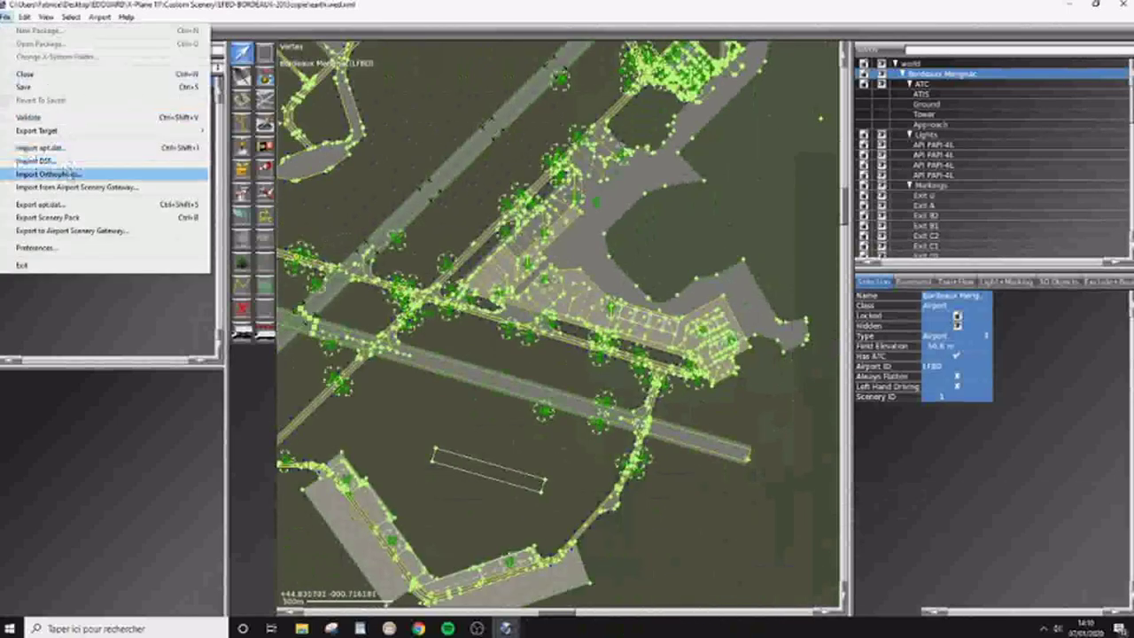
click(53, 174)
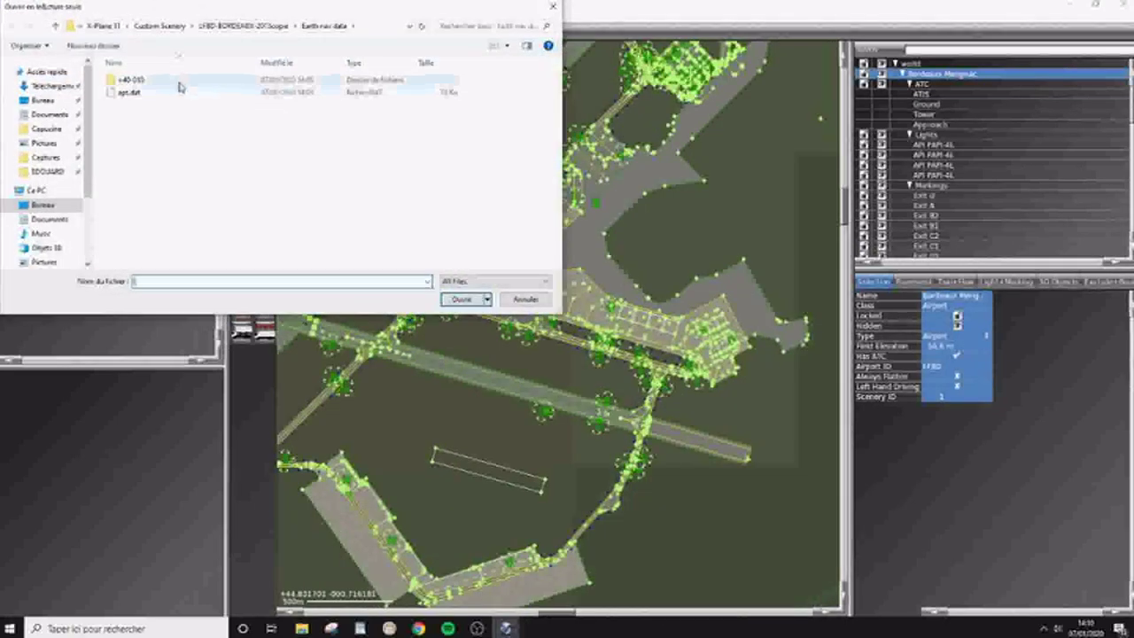
double_click(177, 80)
click(178, 81)
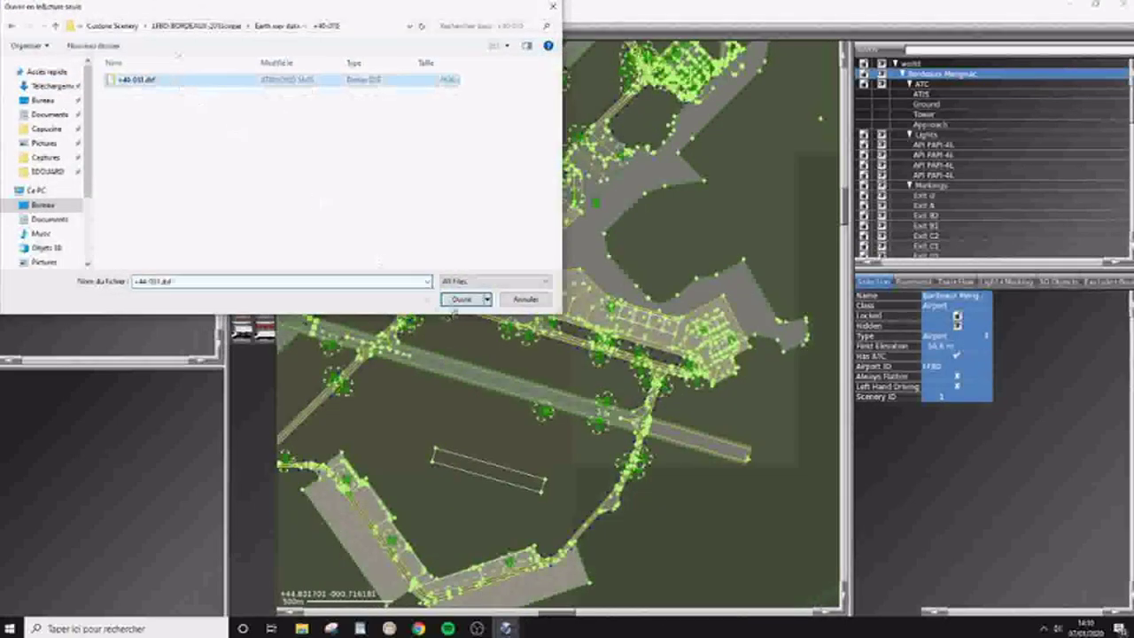
click(454, 300)
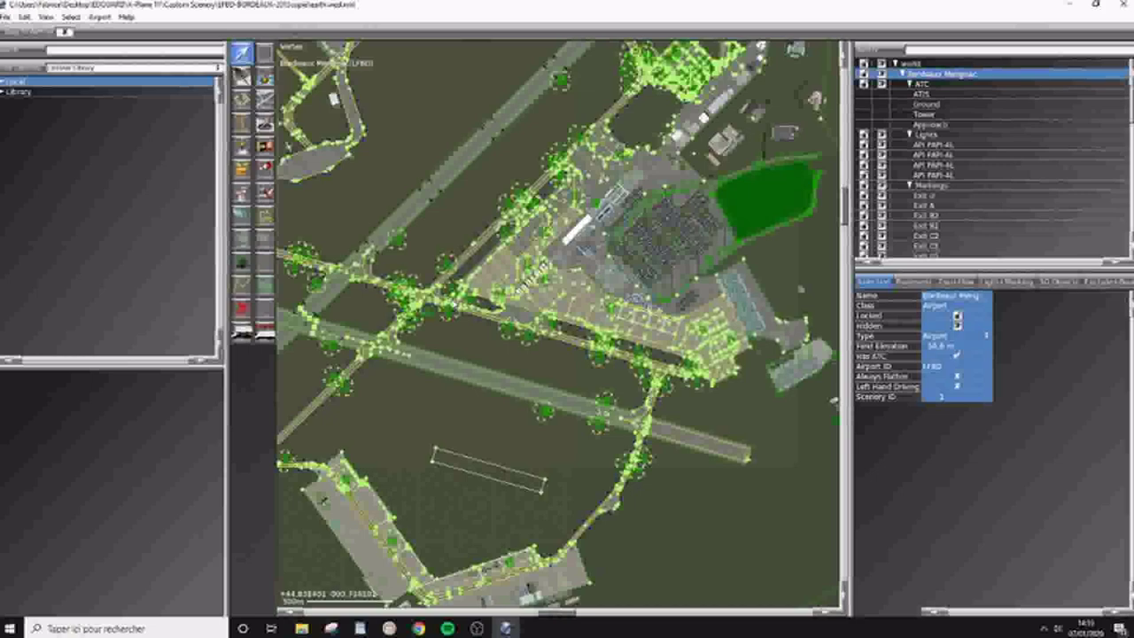
Step: Examine the static jetway and the parking stand markings at the terminal gate up close
scroll(592, 299, up, 5)
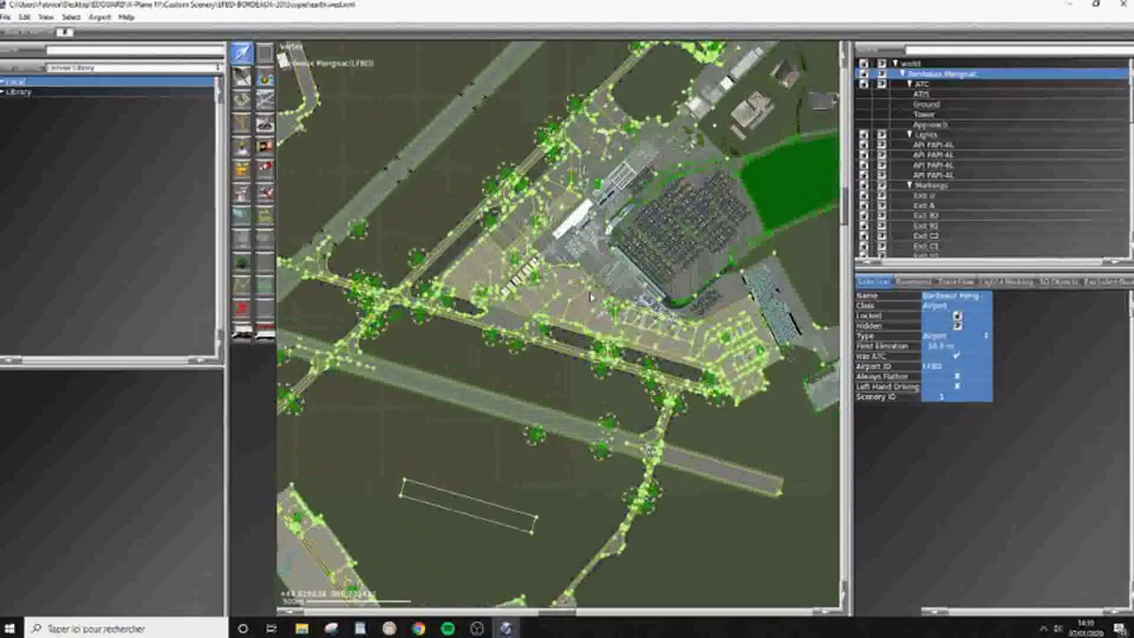
scroll(591, 297, up, 6)
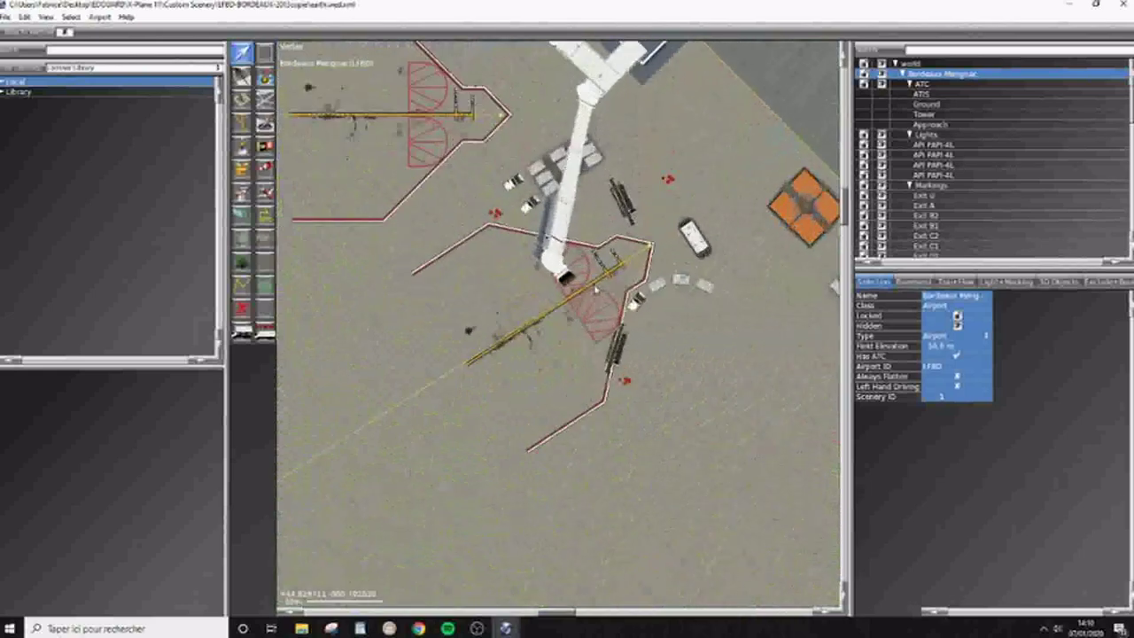
scroll(595, 290, up, 2)
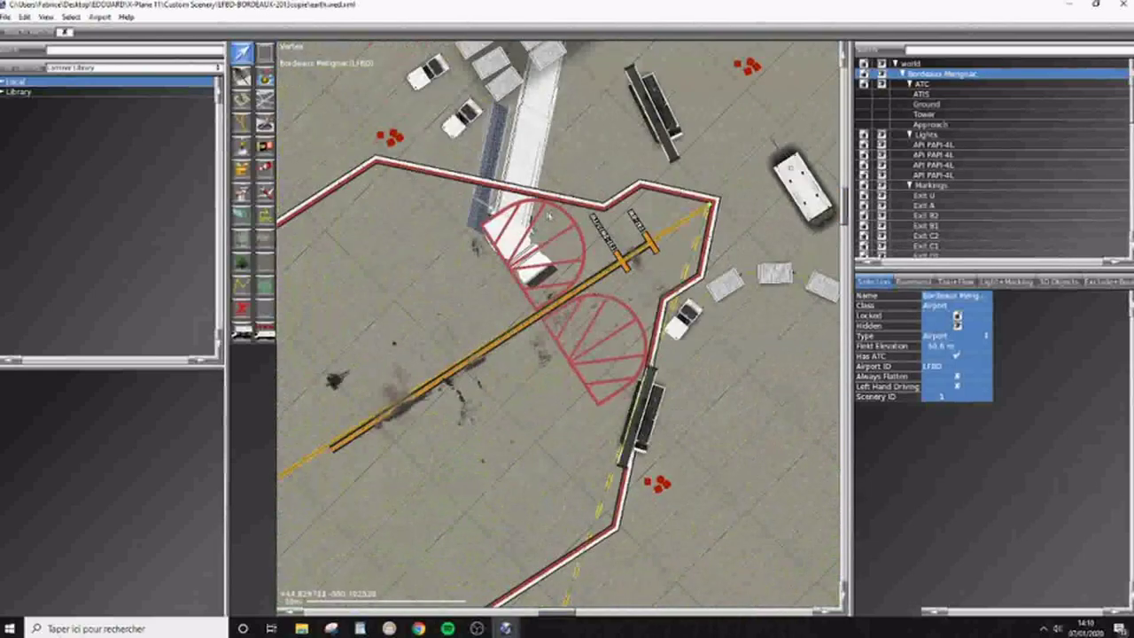
scroll(549, 216, down, 8)
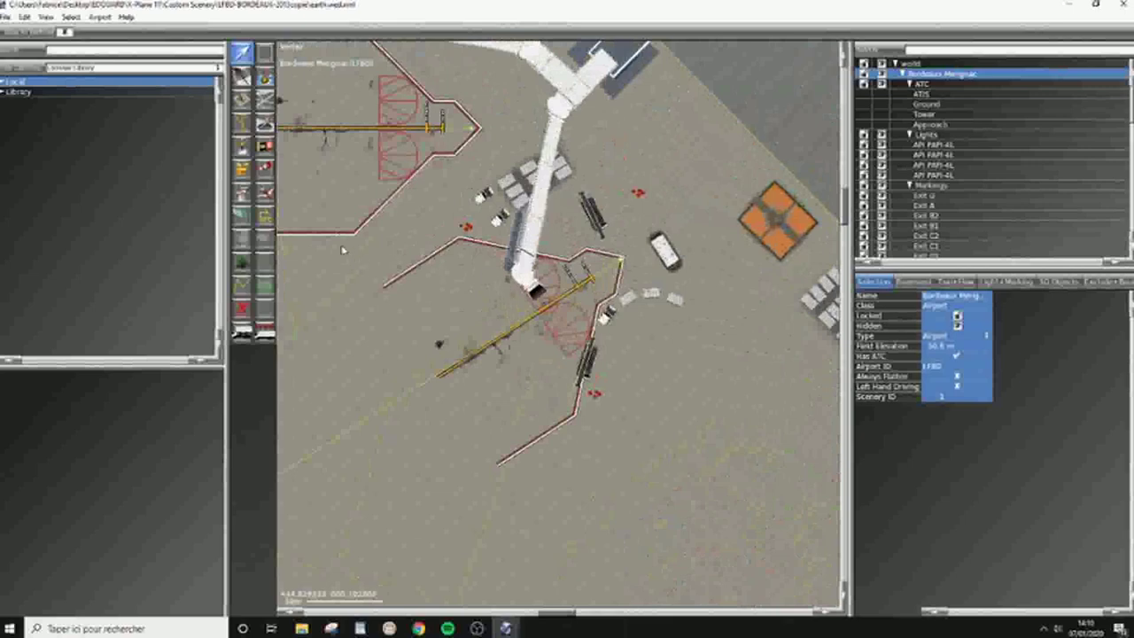
Step: Delete the static jetway that runs from the end of the terminal walkway down to the diagonal parking stand
click(4, 81)
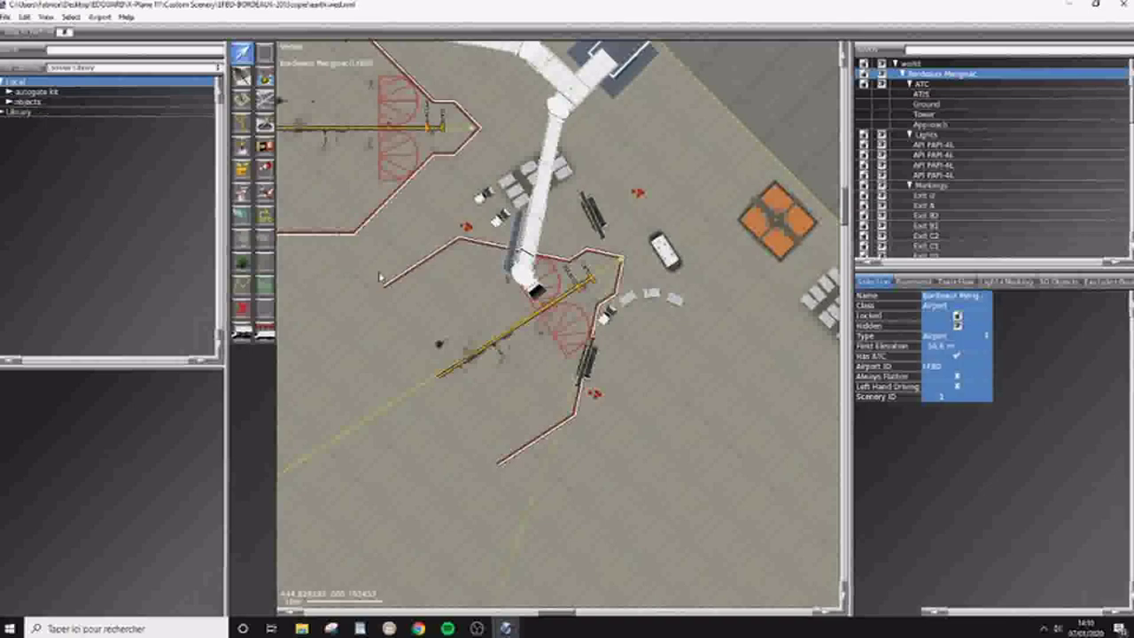
scroll(583, 252, down, 3)
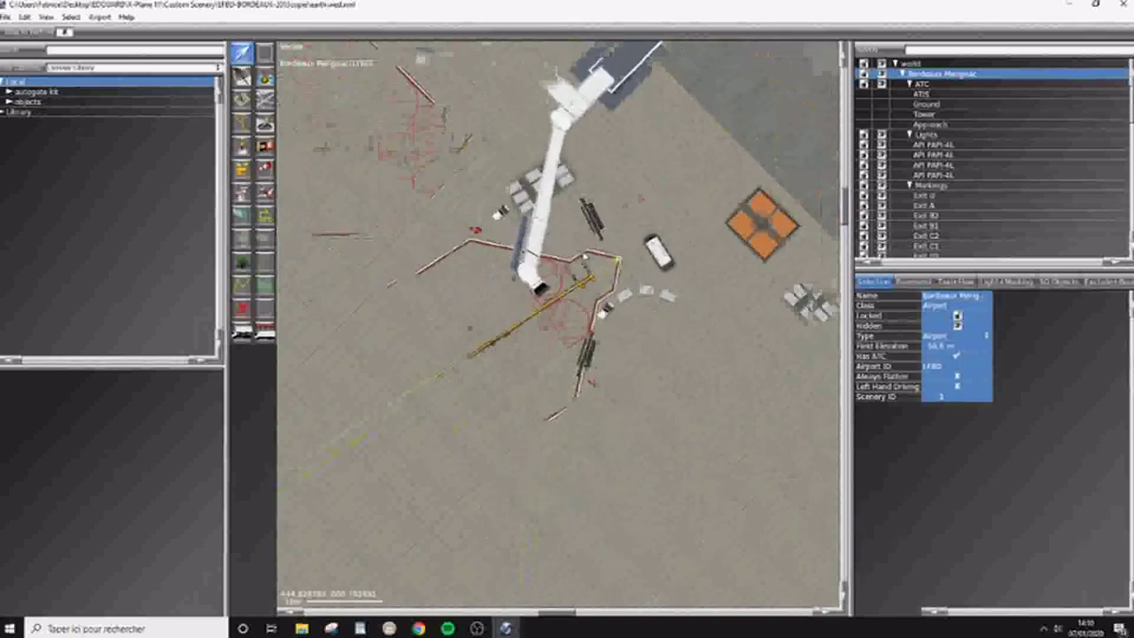
scroll(585, 255, down, 3)
scroll(584, 239, up, 5)
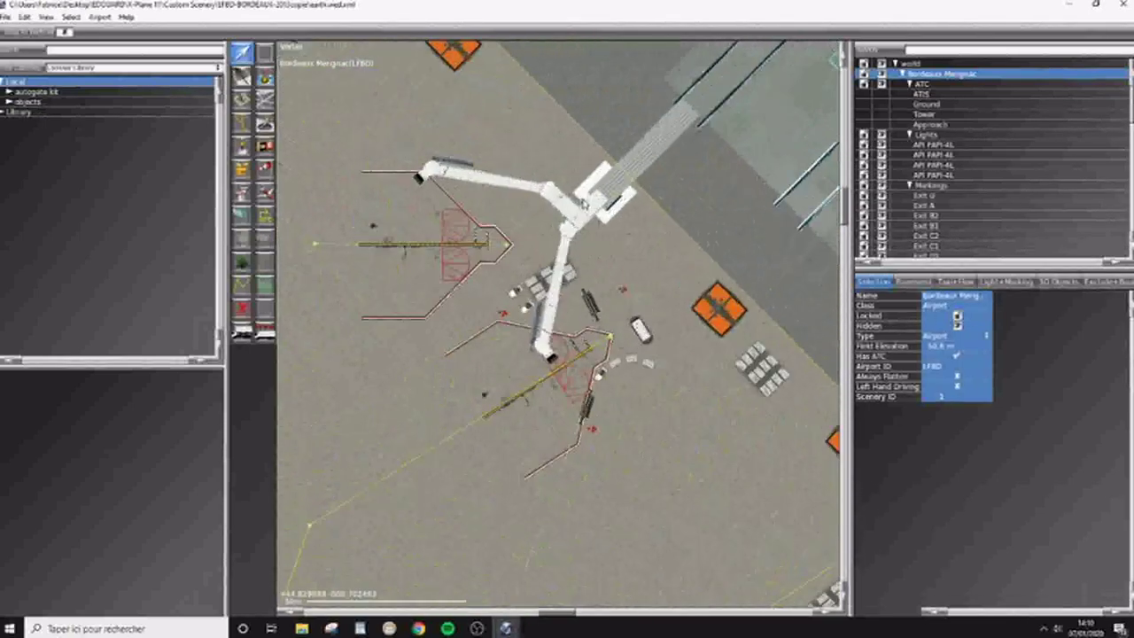
scroll(585, 232, up, 3)
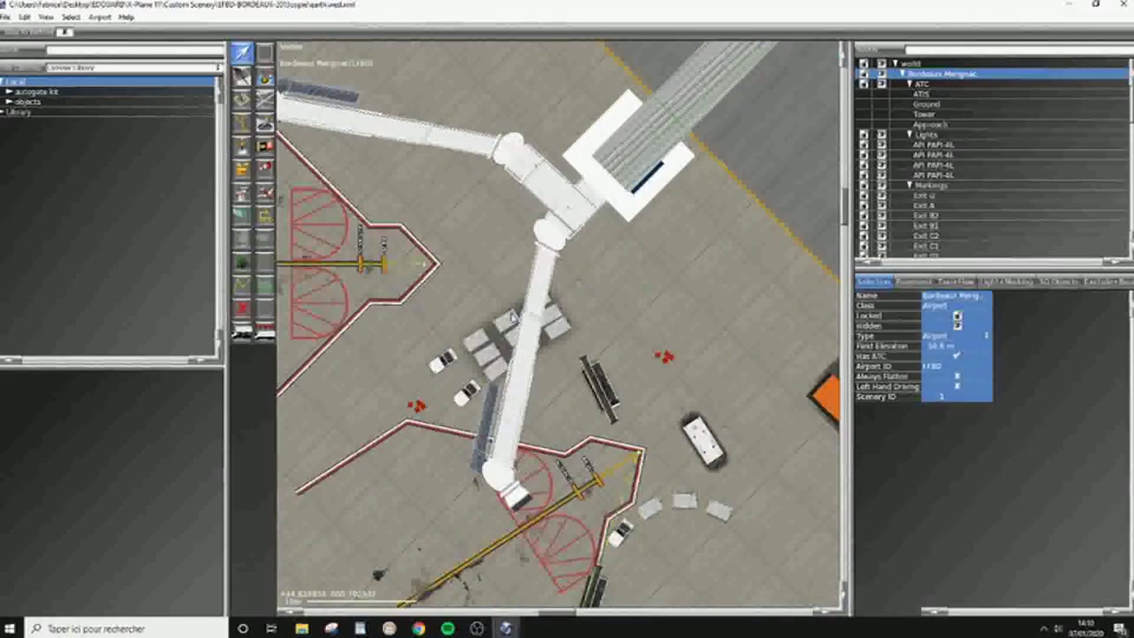
click(570, 212)
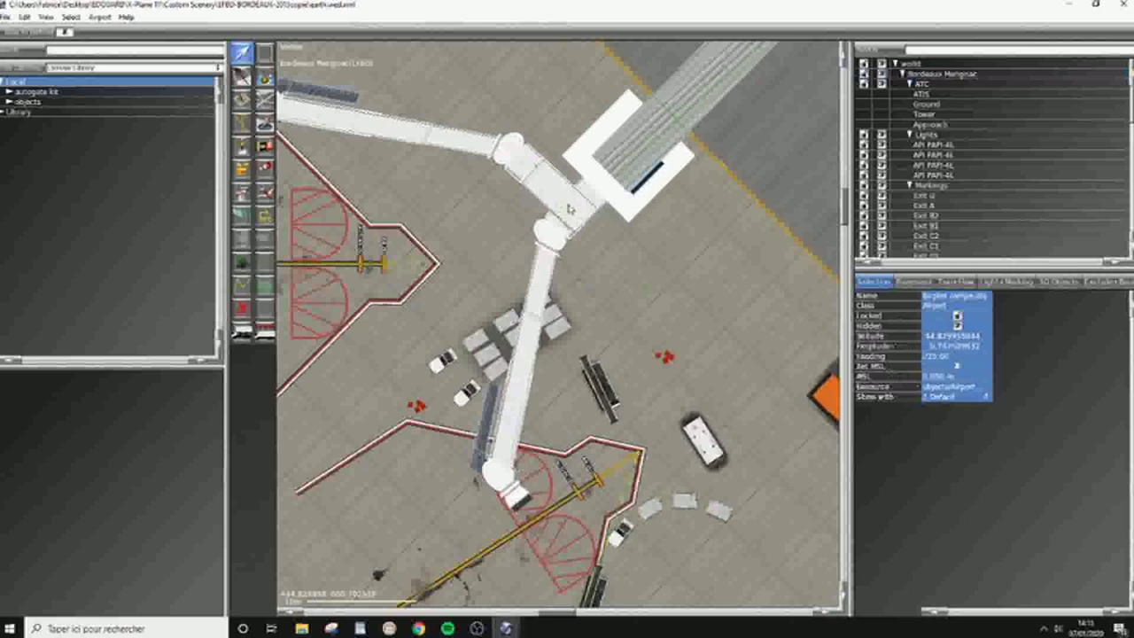
click(569, 212)
click(569, 213)
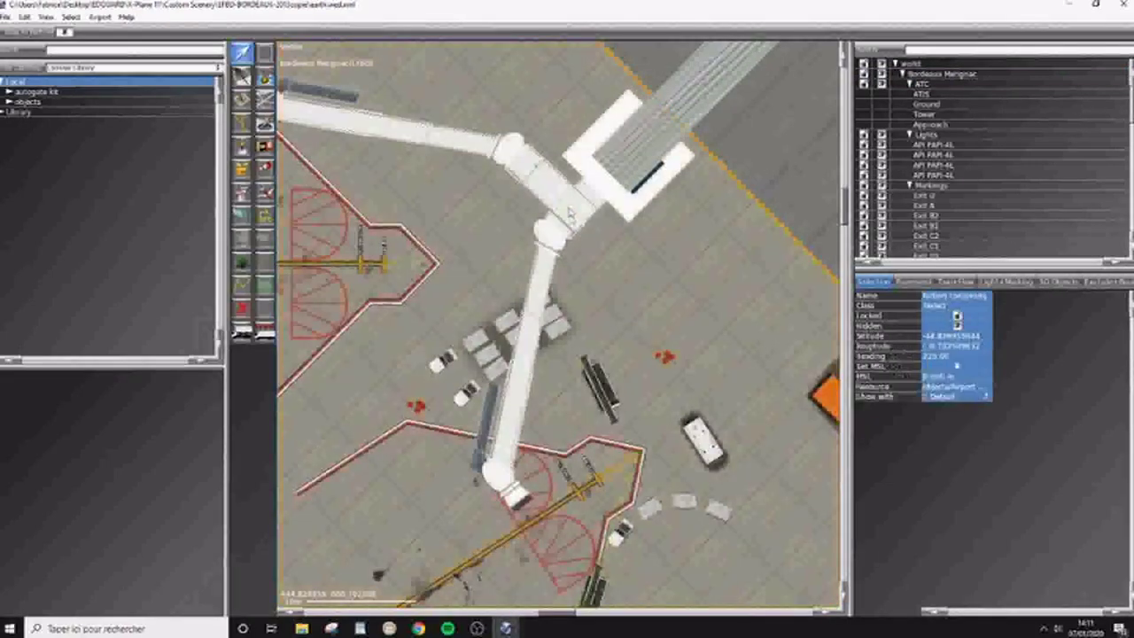
key(Delete)
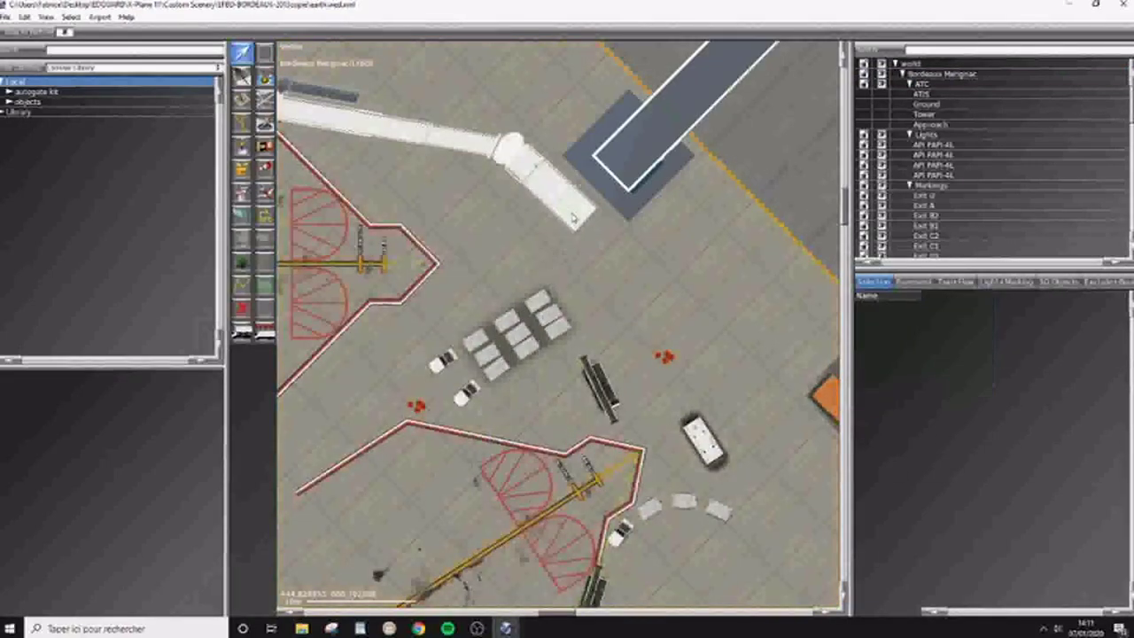
Step: Preview the perpendicular and standard AutoGate steel models of different lengths in the autogate kit's Jetways-Steel folder
scroll(572, 219, up, 2)
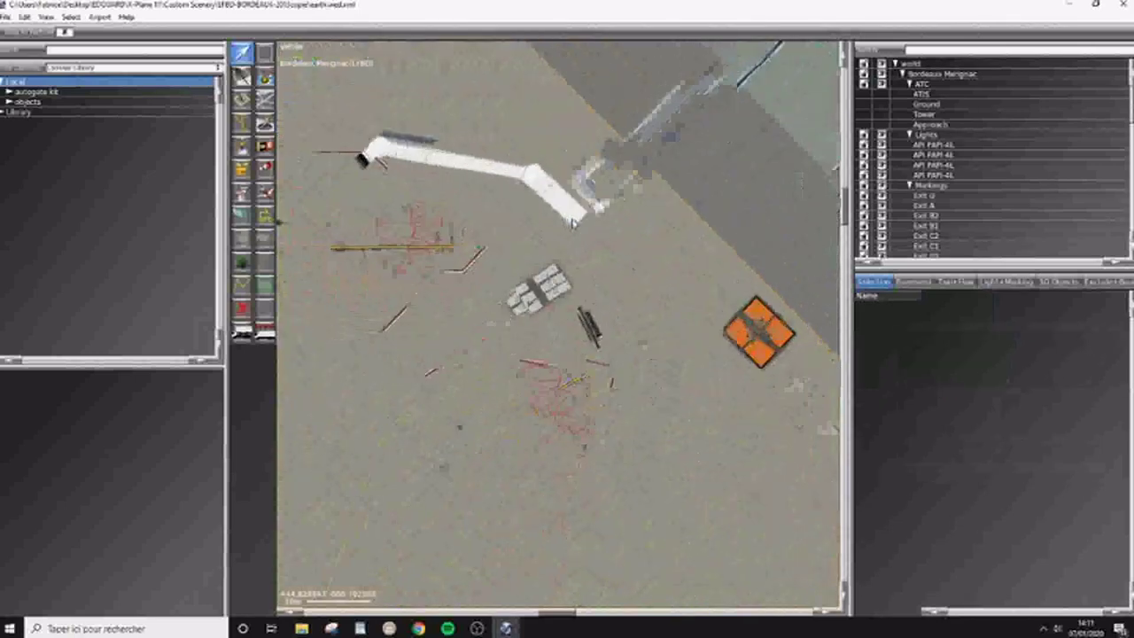
scroll(573, 224, up, 1)
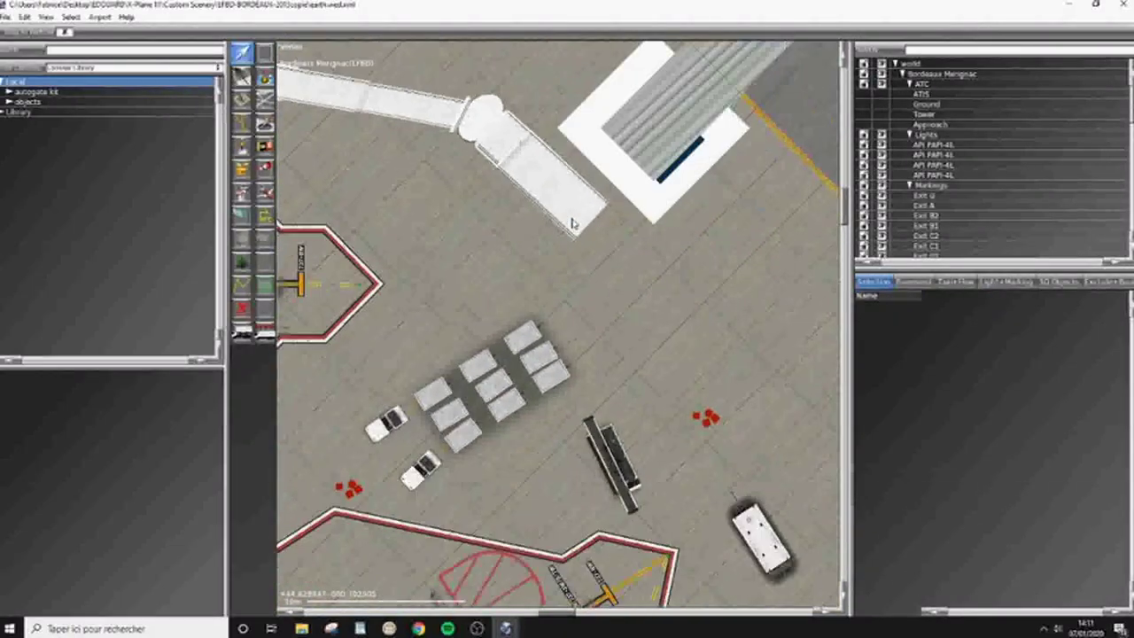
scroll(581, 255, down, 3)
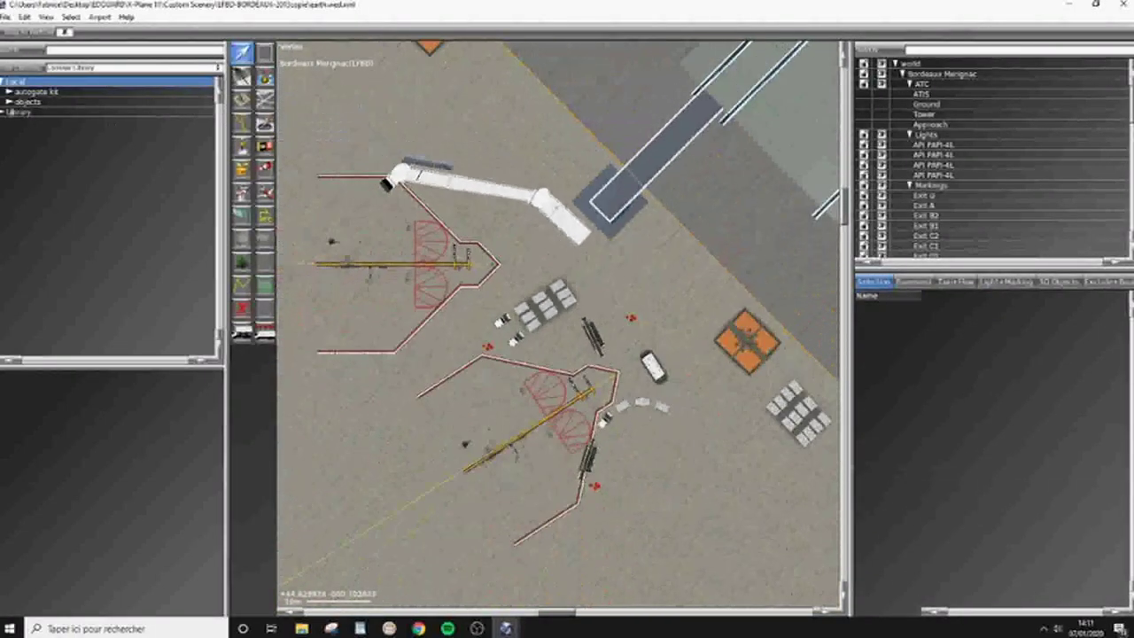
click(8, 92)
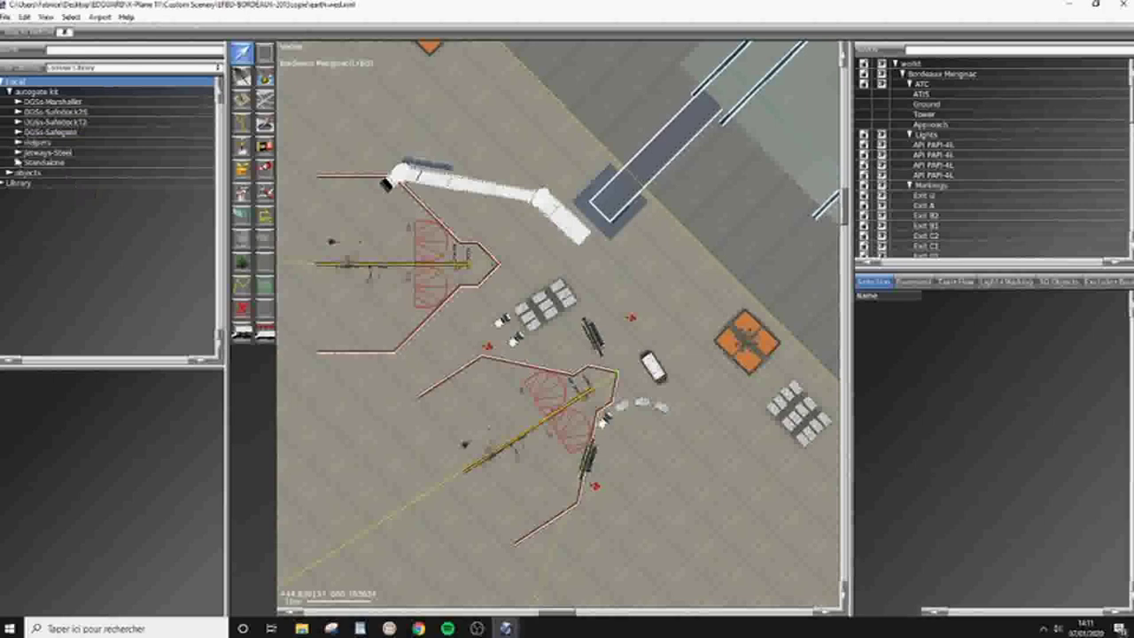
click(17, 152)
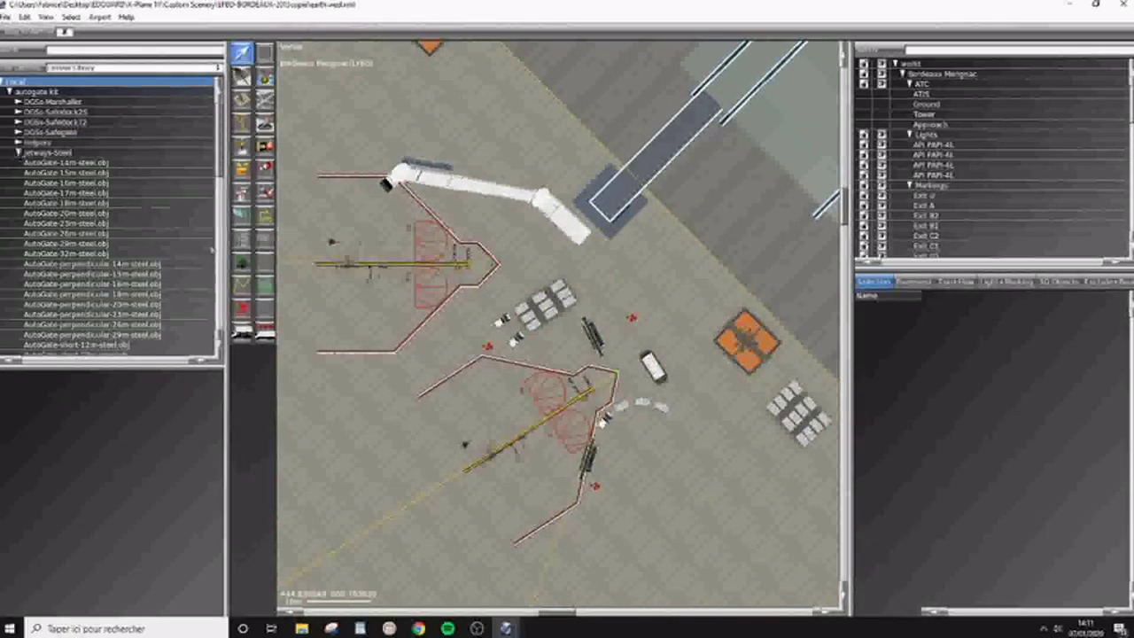
scroll(133, 259, down, 2)
click(119, 251)
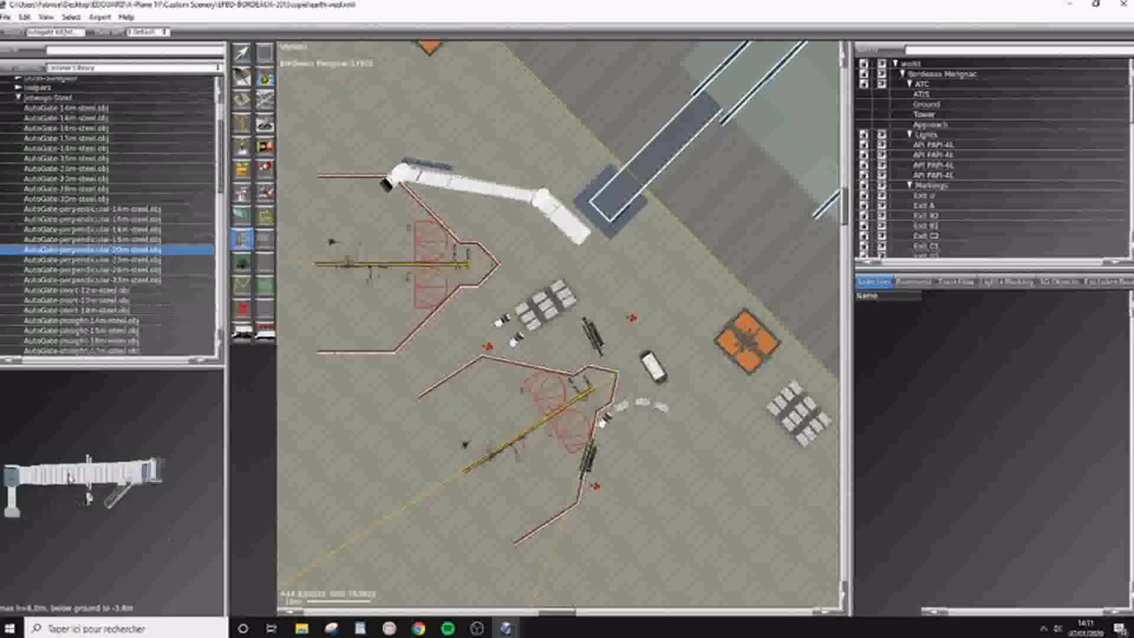
click(104, 223)
click(95, 209)
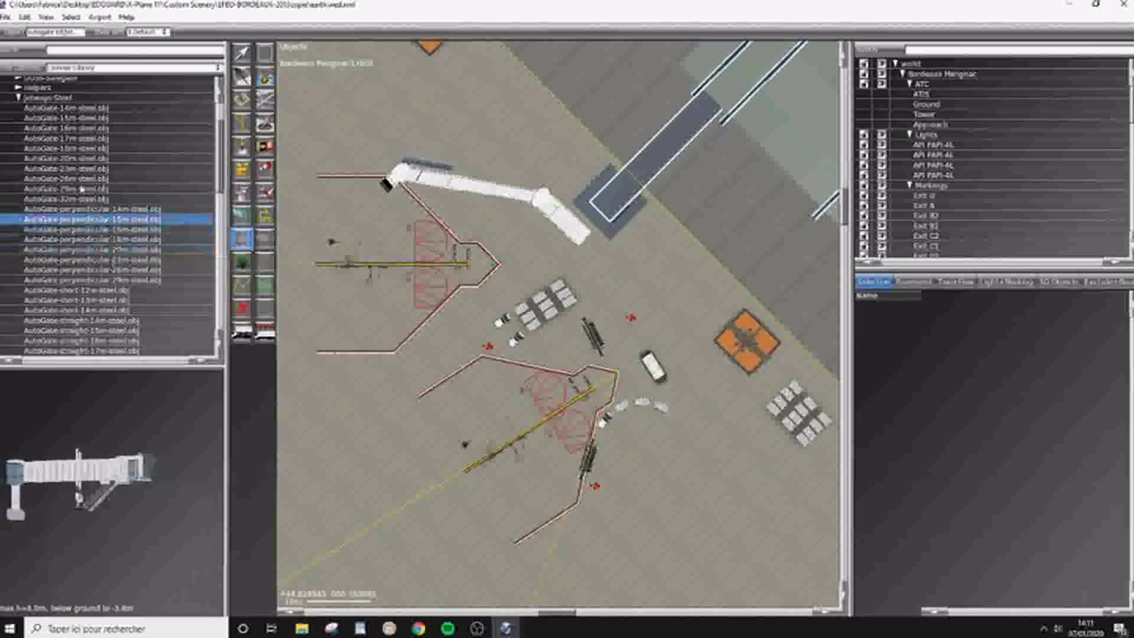
click(82, 181)
click(80, 149)
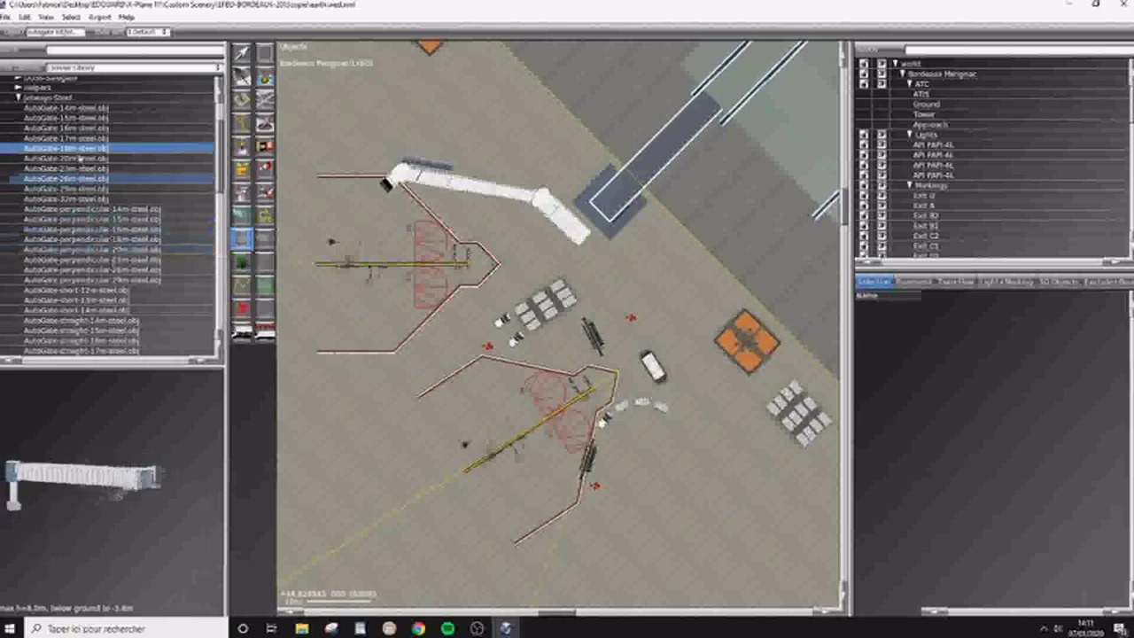
click(80, 129)
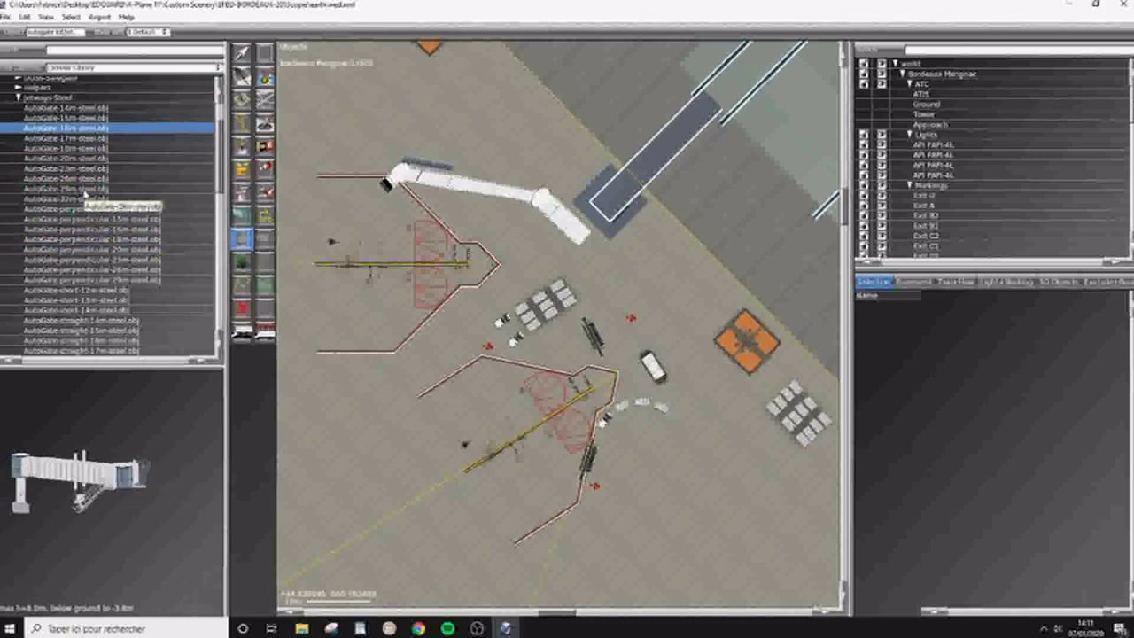
scroll(80, 186, up, 2)
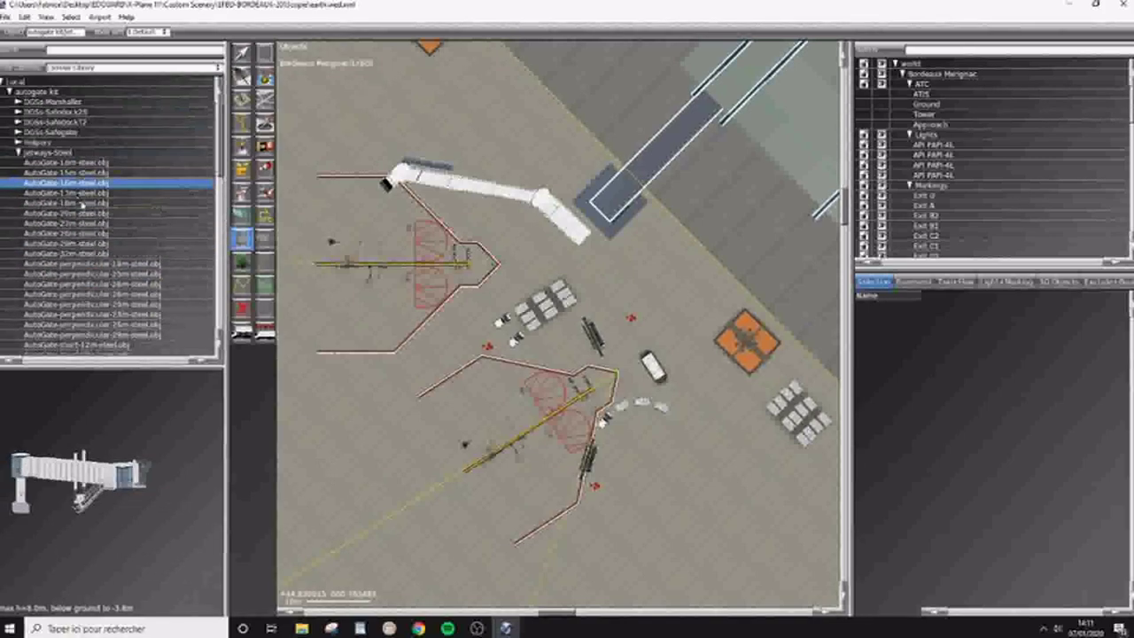
Step: Place AutoGate-18m-steel.obj on the apron just above the diagonal stand and rotate it to a heading of about 47 degrees
click(82, 204)
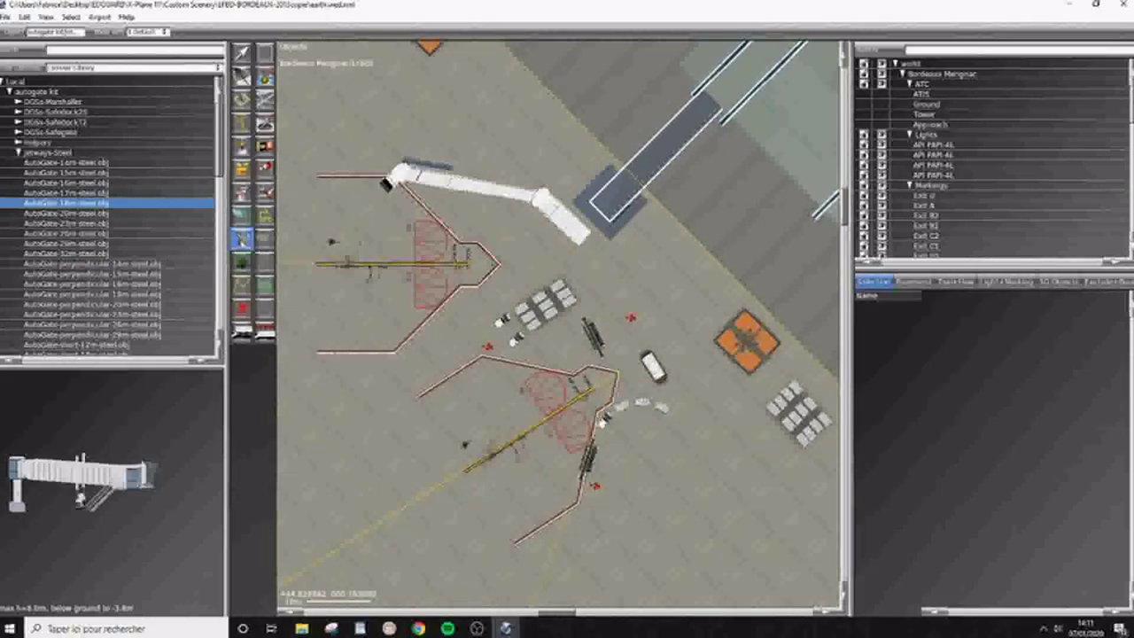
click(559, 349)
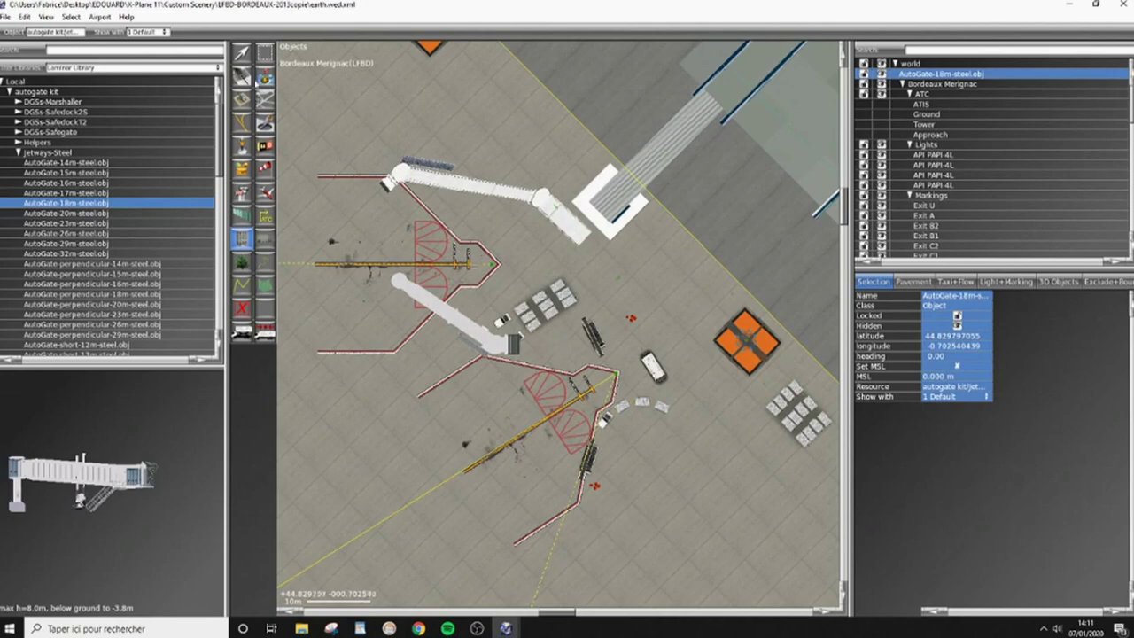
click(242, 54)
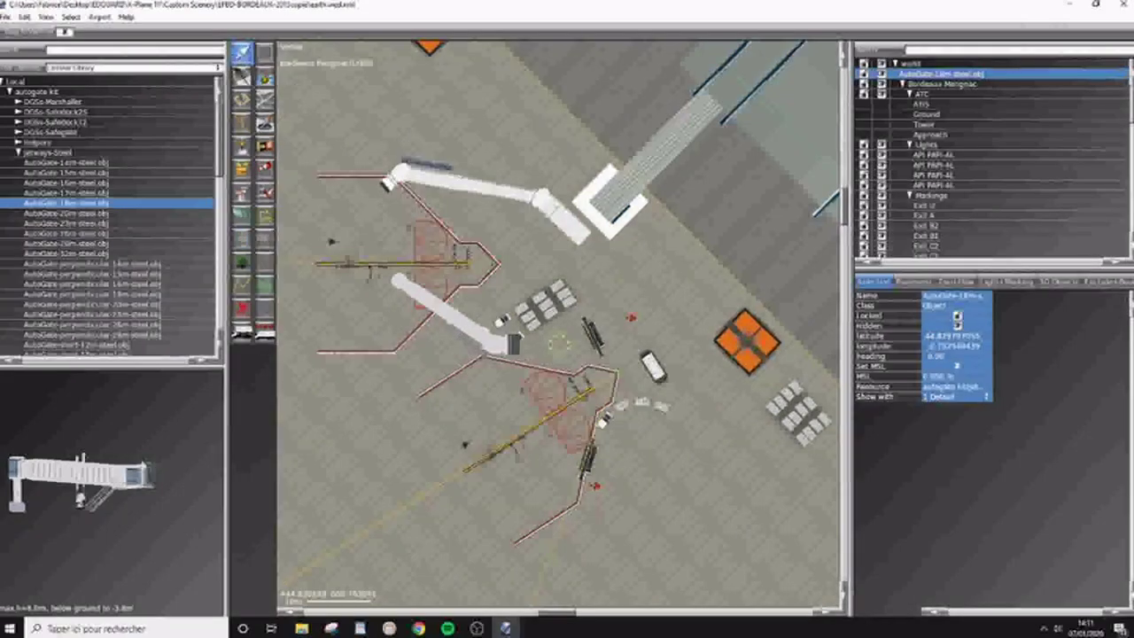
drag(560, 343, 580, 361)
scroll(560, 345, up, 8)
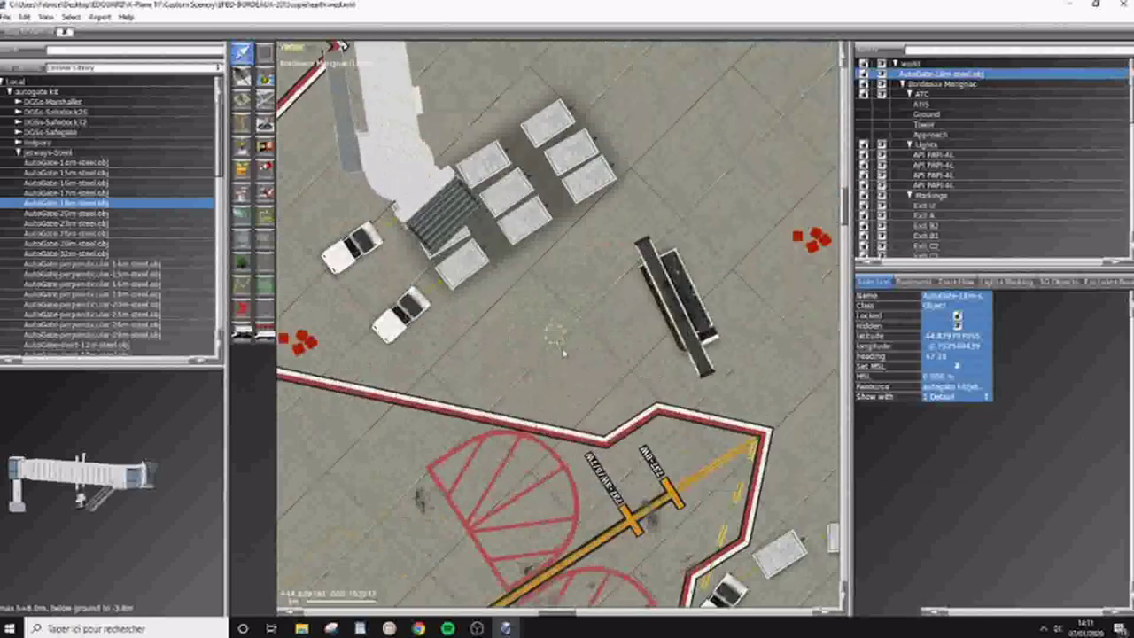
scroll(555, 338, down, 2)
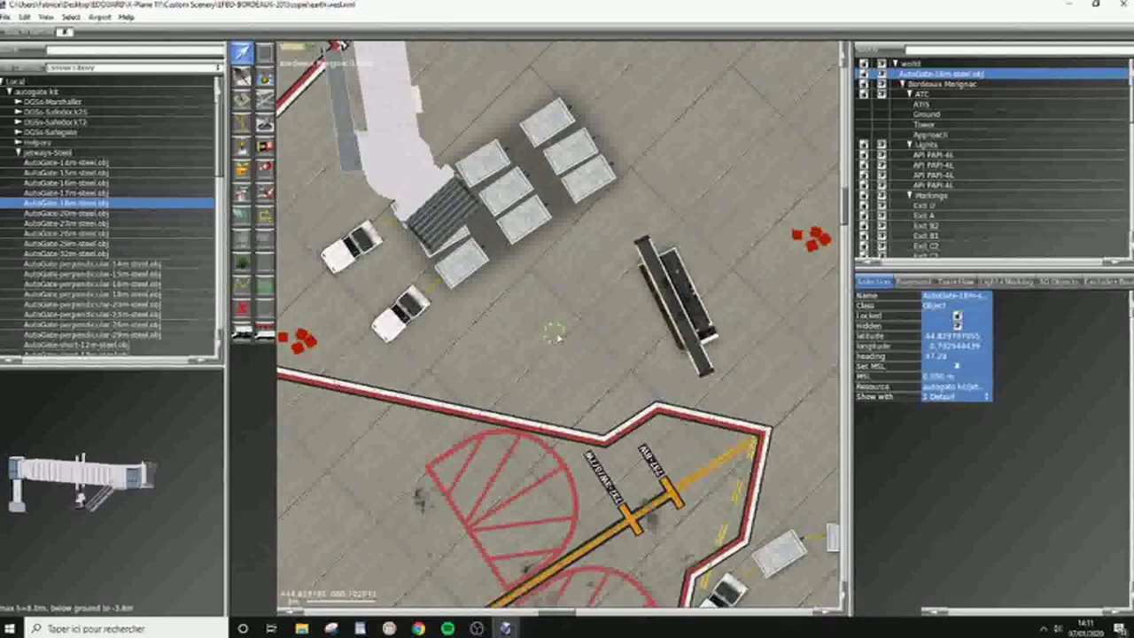
Step: Move the 18 m jetway's origin to the diagonal stand's stop marks and rotate its rotunda end to meet the terminal walkway
drag(553, 333, 523, 400)
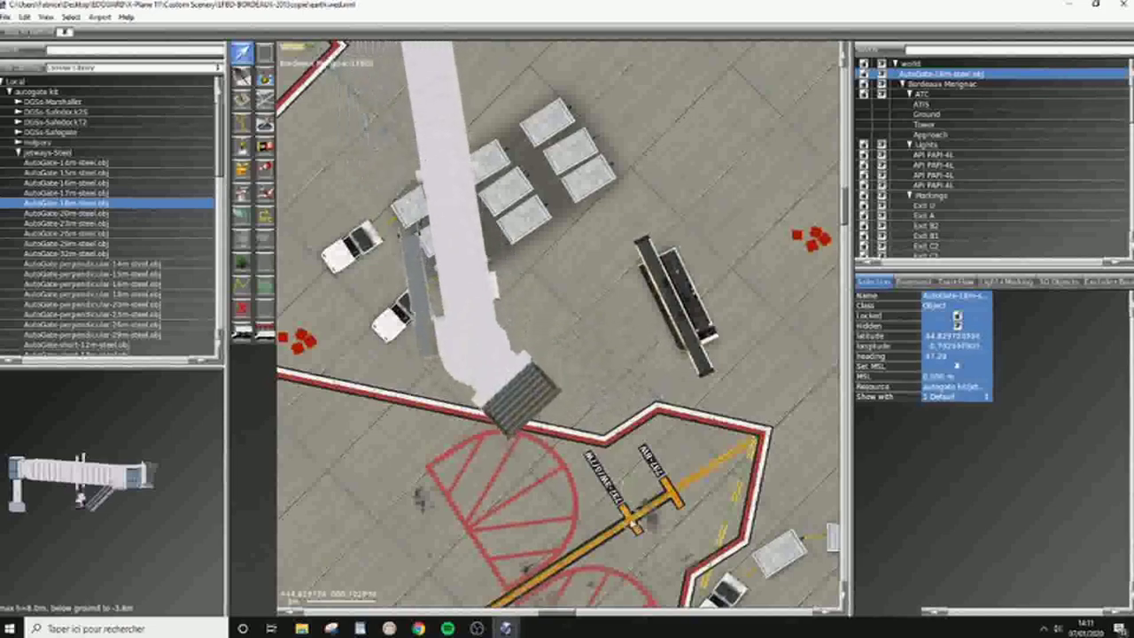
scroll(630, 518, down, 5)
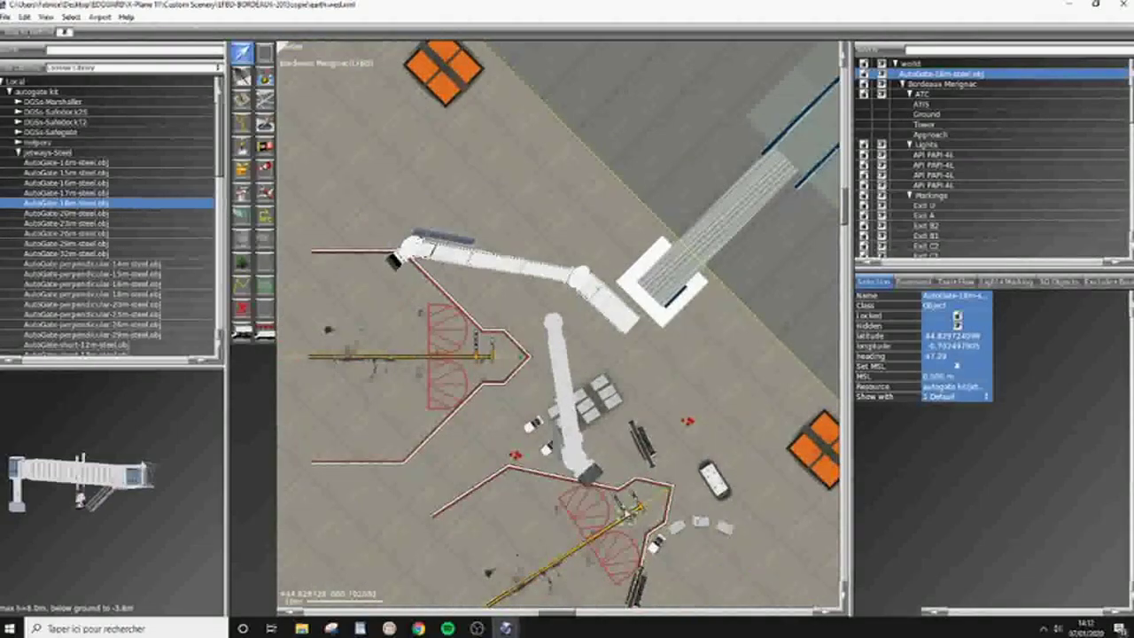
drag(553, 320, 631, 306)
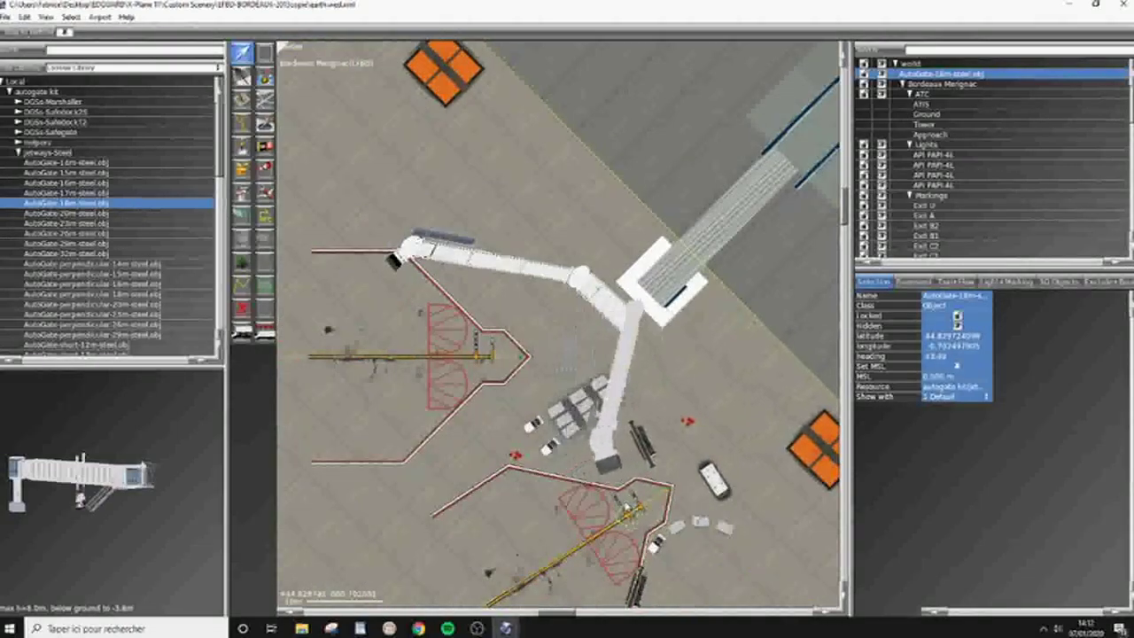
drag(635, 463, 630, 379)
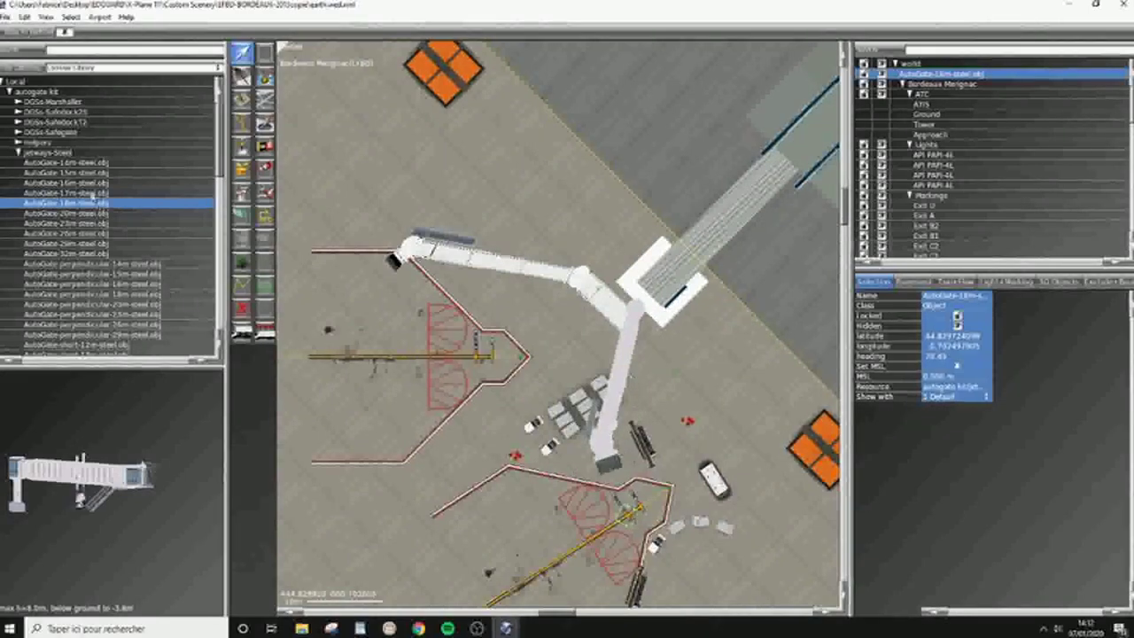
Step: Preview AutoGate-17m-steel.obj as a shorter option and delete the placed 18 m jetway
click(91, 193)
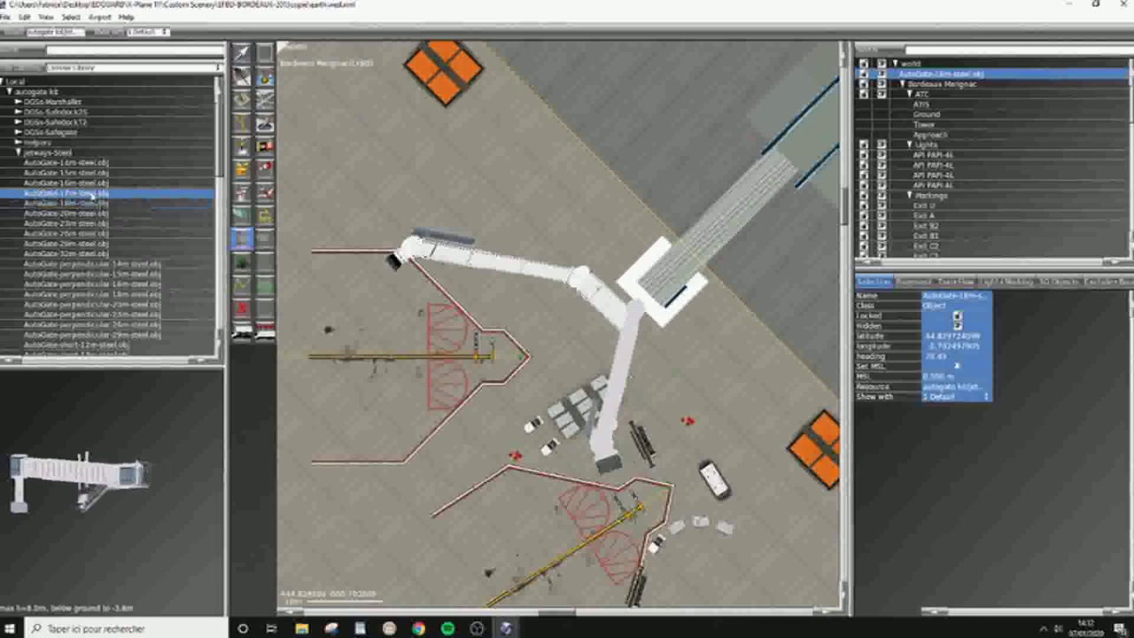
click(241, 54)
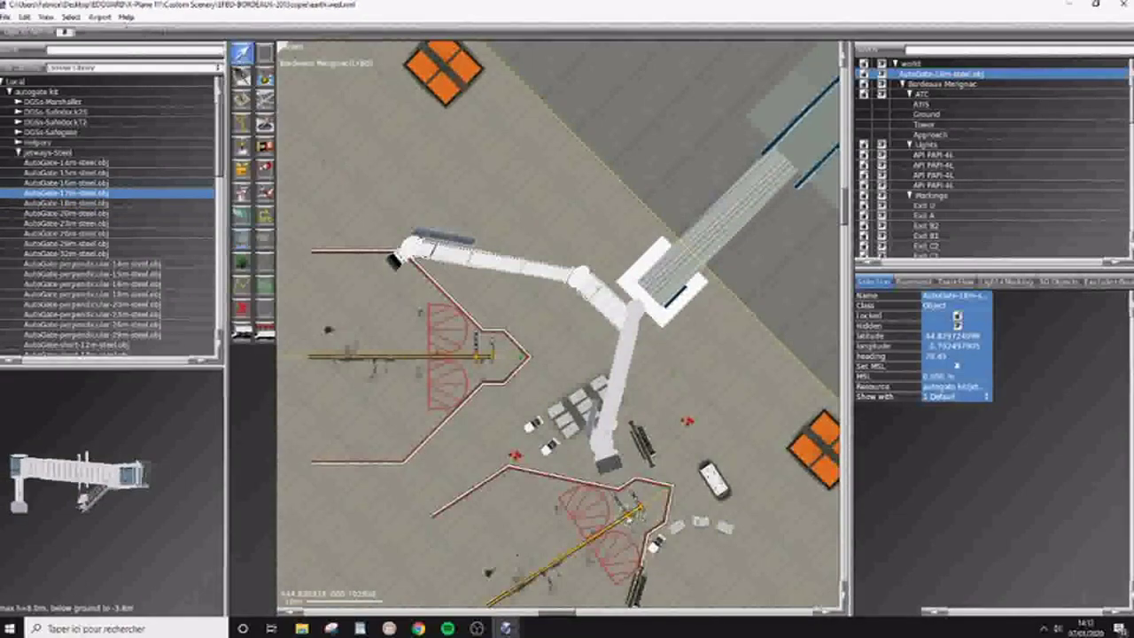
key(Delete)
Step: Preview the standard, perpendicular and straight StaticGate steel models in the Jetways-Steel folder
scroll(53, 206, down, 5)
scroll(81, 248, down, 5)
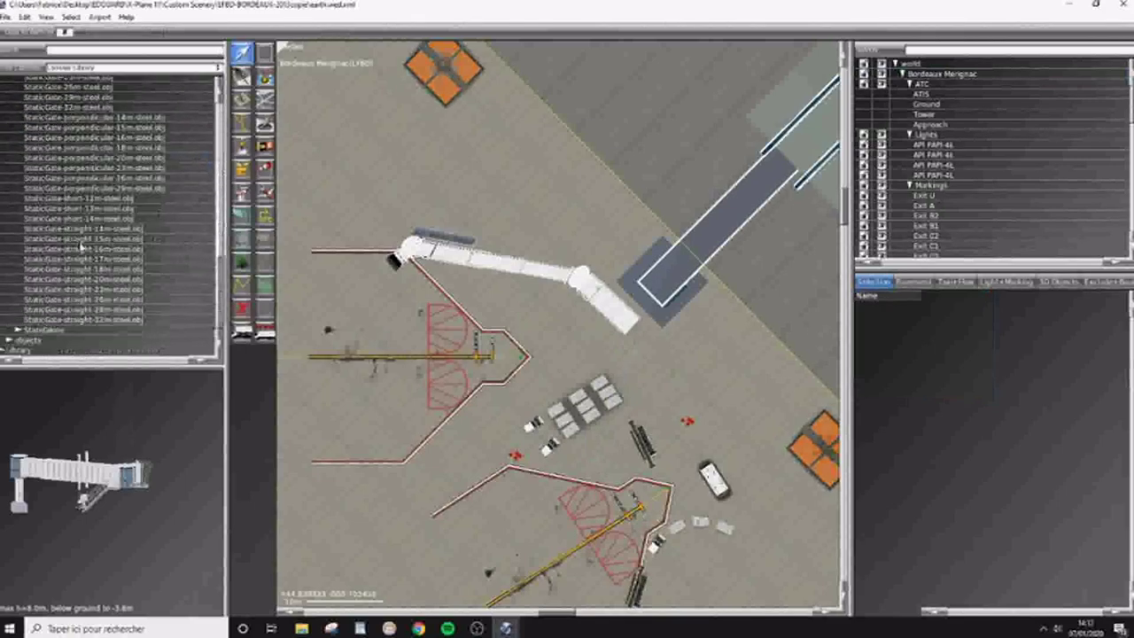
click(83, 251)
click(84, 180)
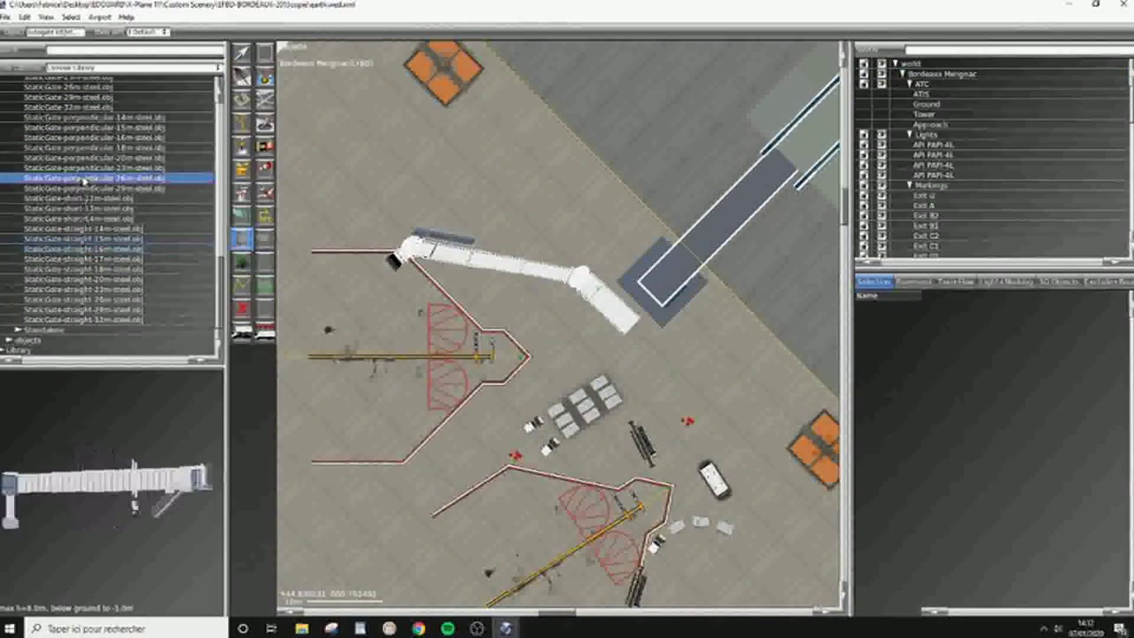
scroll(85, 183, up, 2)
click(84, 183)
click(84, 162)
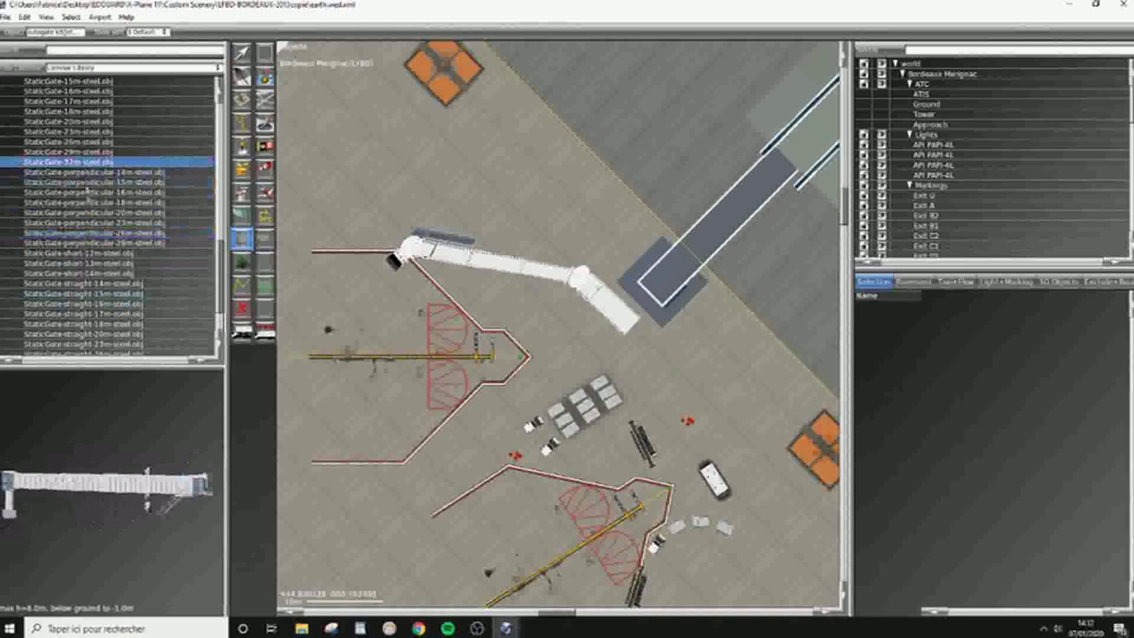
scroll(84, 248, down, 2)
click(99, 321)
click(99, 299)
click(98, 274)
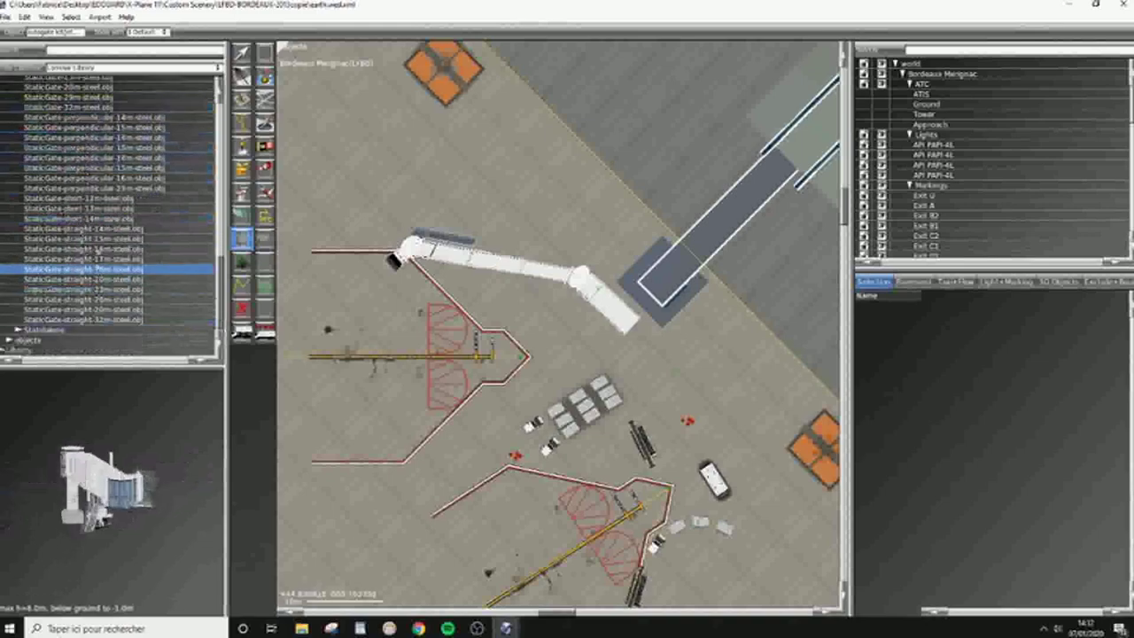
Step: Compare the JetwayCon and JetwayExt steel pieces in the Jetways-Steel folder, finishing with JetwayExt-05m-steel.obj selected
scroll(98, 266, up, 6)
scroll(100, 235, up, 3)
click(99, 222)
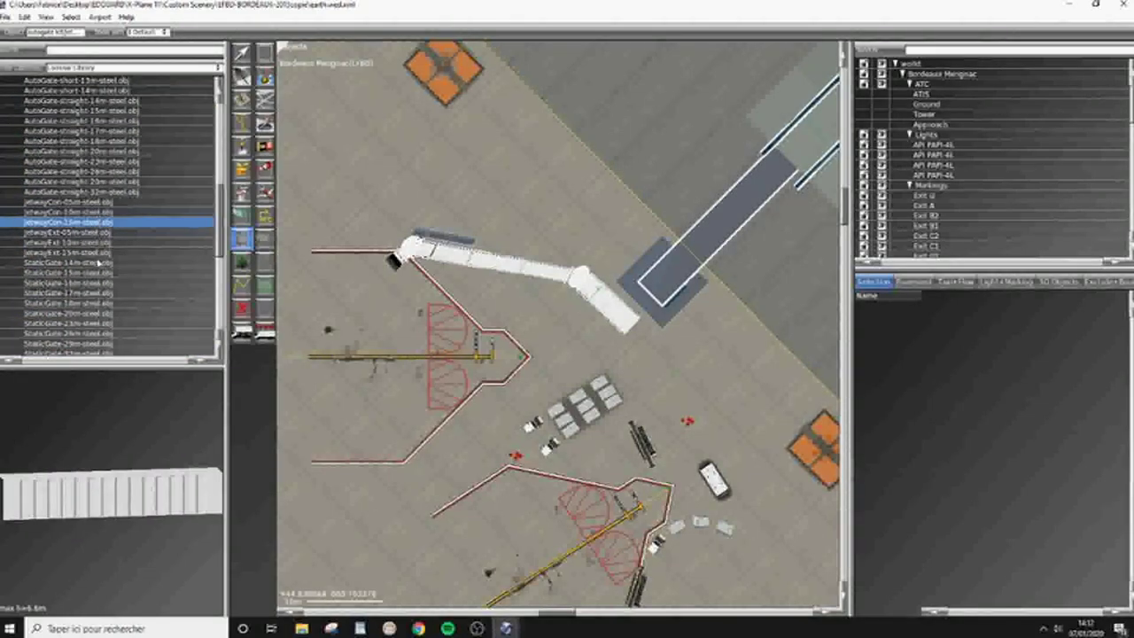
click(102, 253)
click(100, 243)
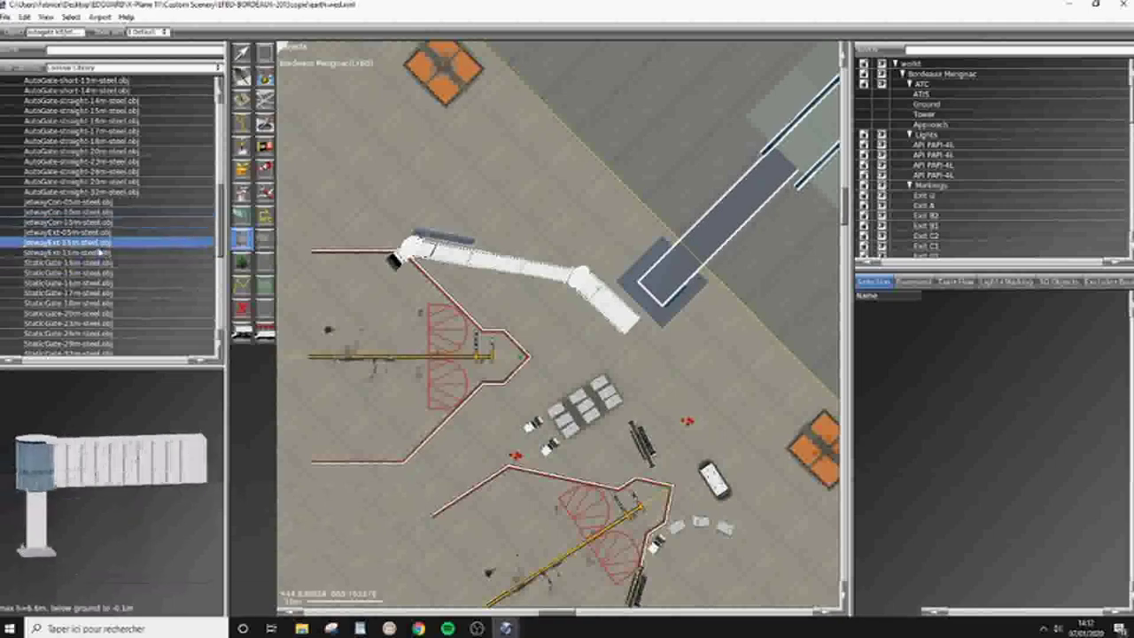
click(100, 234)
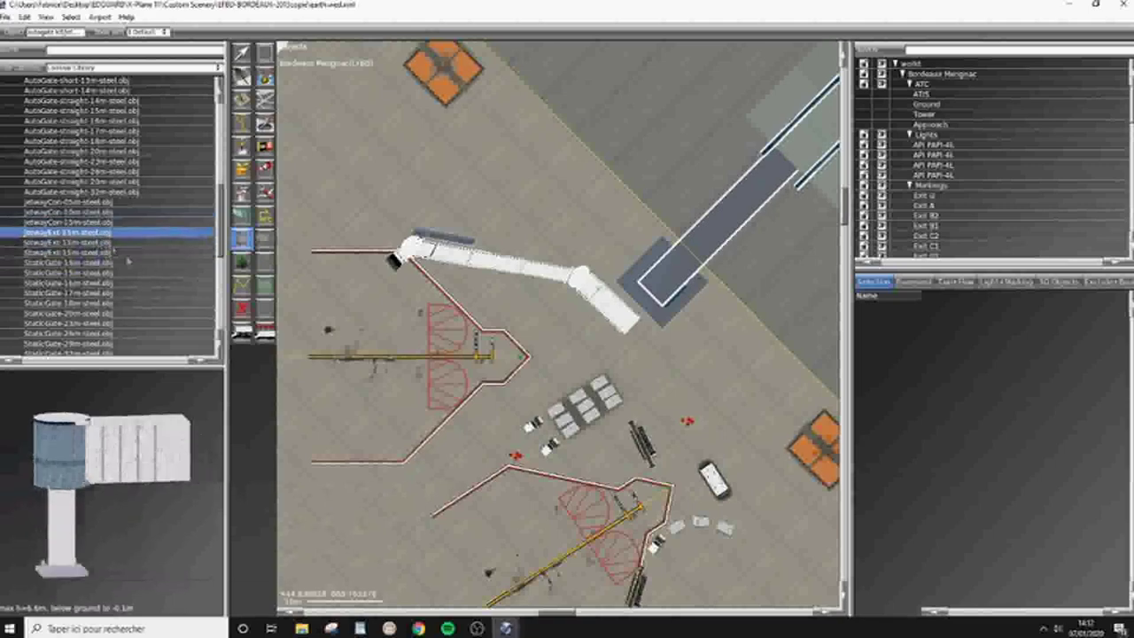
Step: Place JetwayExt-05m-steel.obj, rotate it to a heading of about 133° and fit it between the first gate's walkway end and the terminal
click(595, 373)
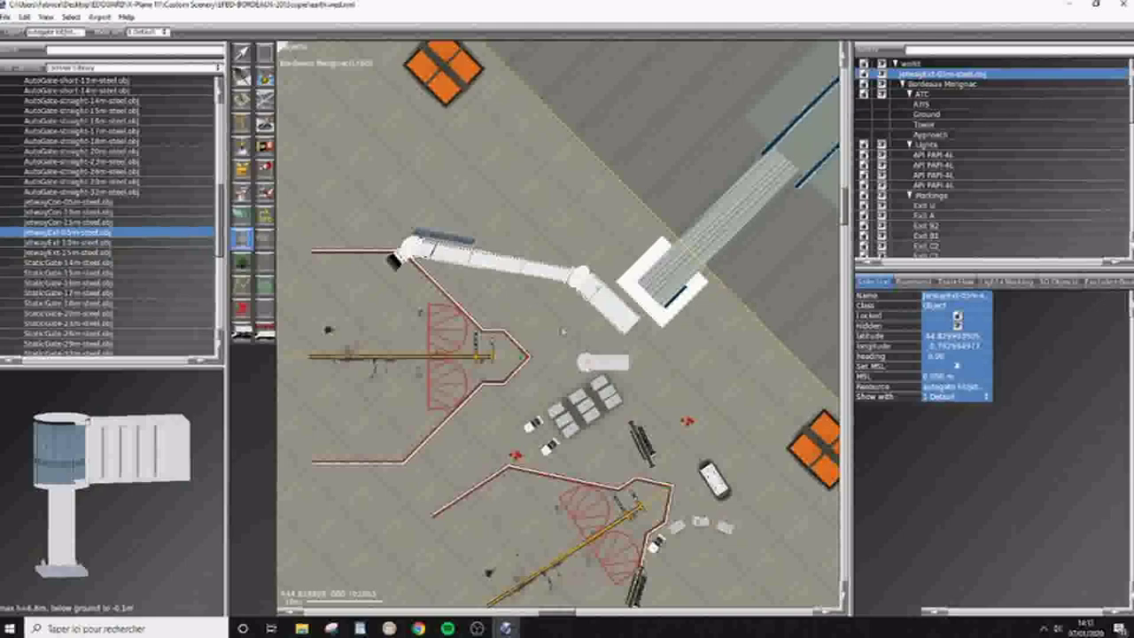
click(244, 55)
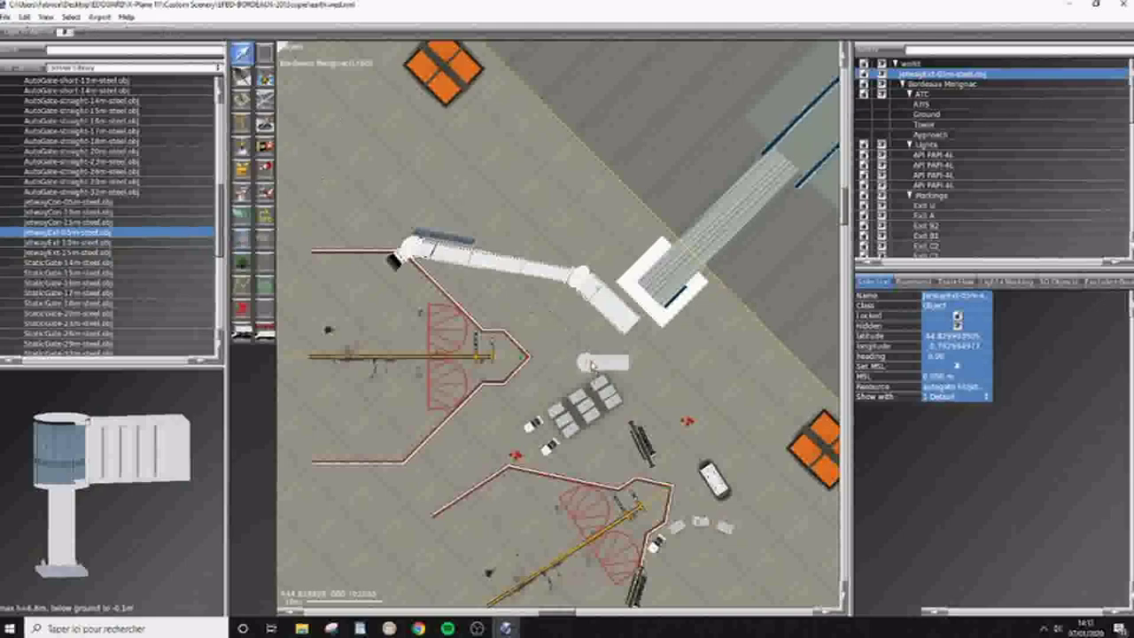
drag(587, 368, 629, 326)
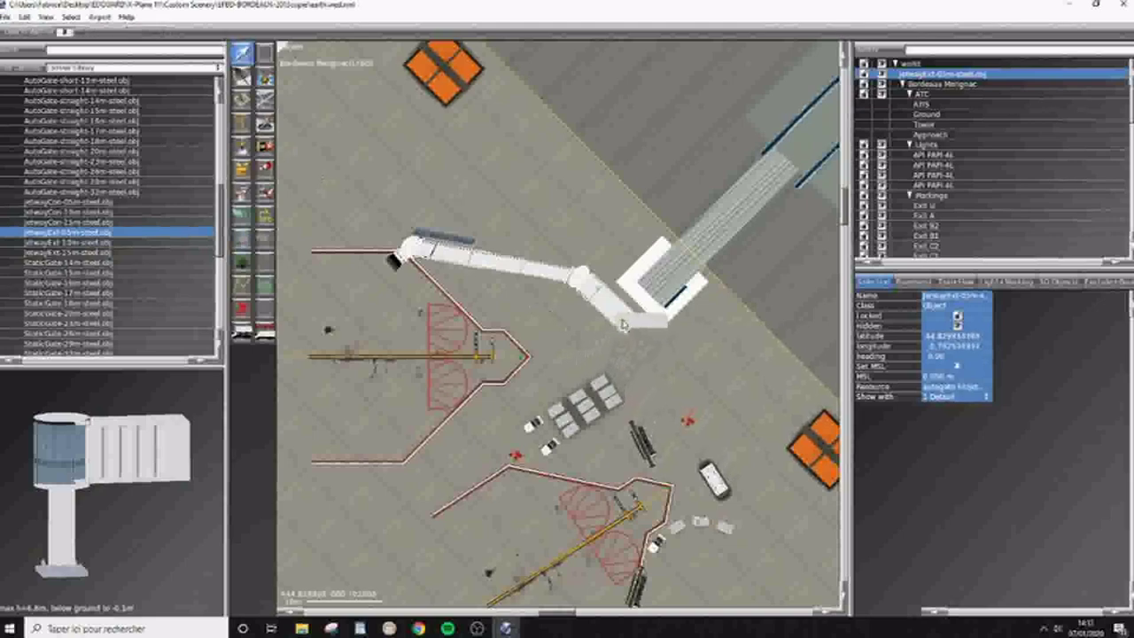
scroll(636, 336, up, 5)
drag(599, 269, 673, 340)
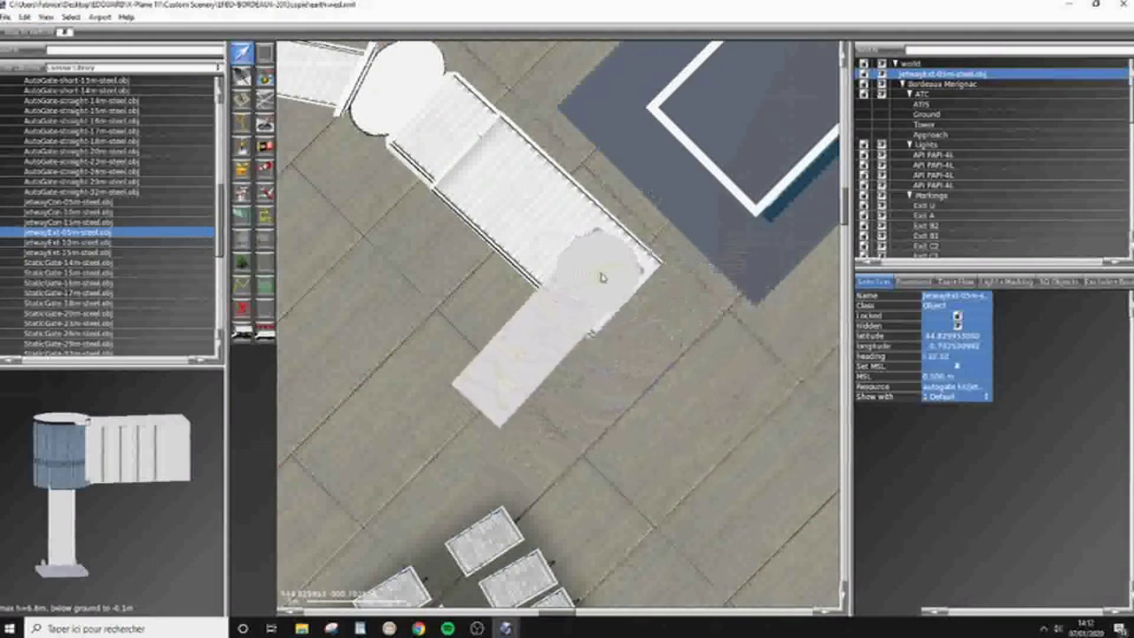
drag(603, 277, 663, 219)
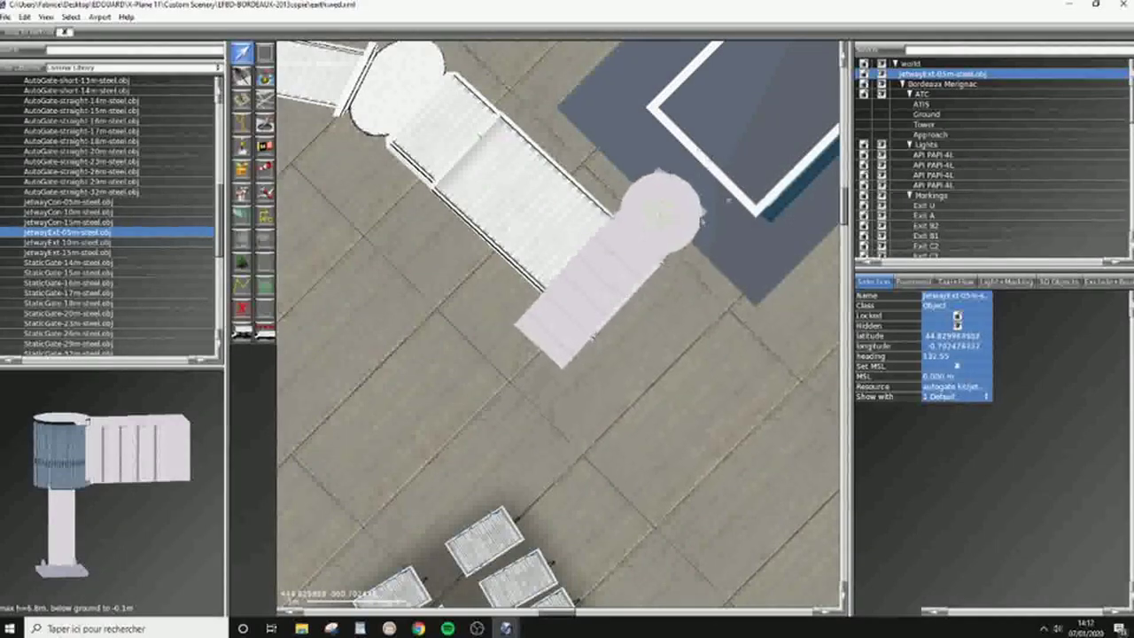
Step: Compare AutoGate models of different lengths in the Jetways-Steel folder and place AutoGate-15m-steel.obj near the diagonal stand
scroll(581, 329, down, 5)
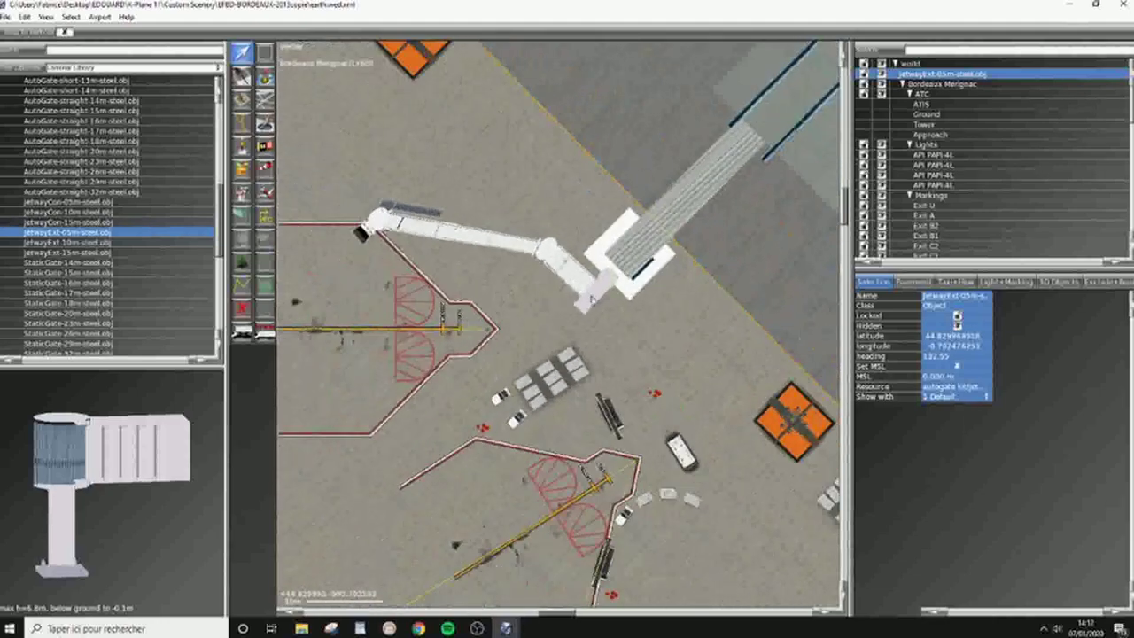
scroll(584, 321, down, 3)
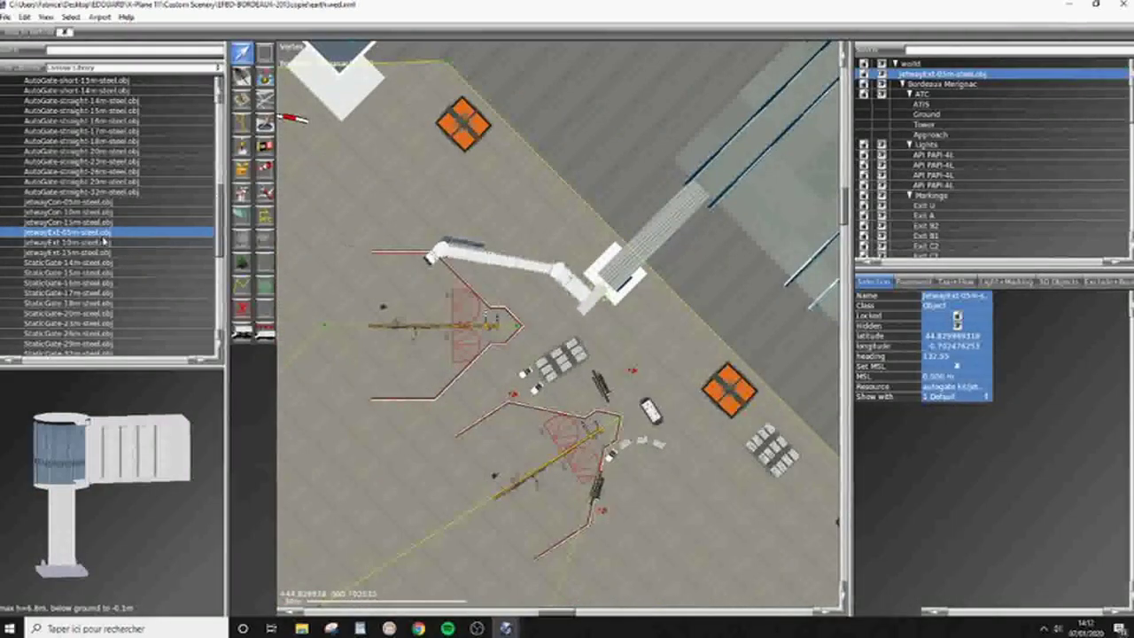
scroll(104, 239, up, 9)
click(62, 214)
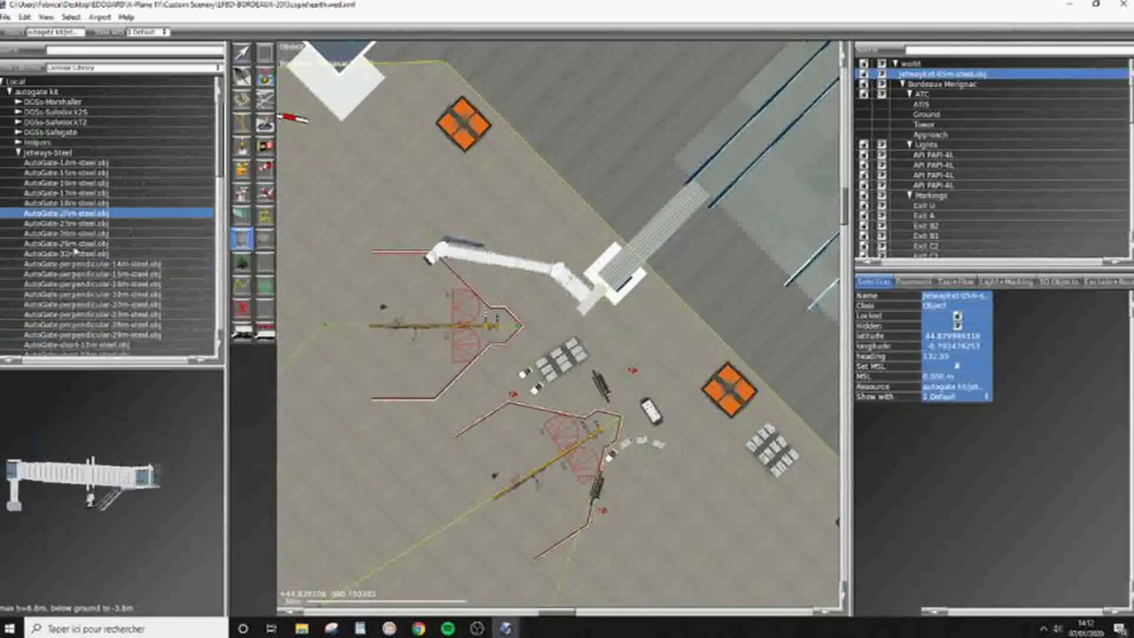
click(77, 244)
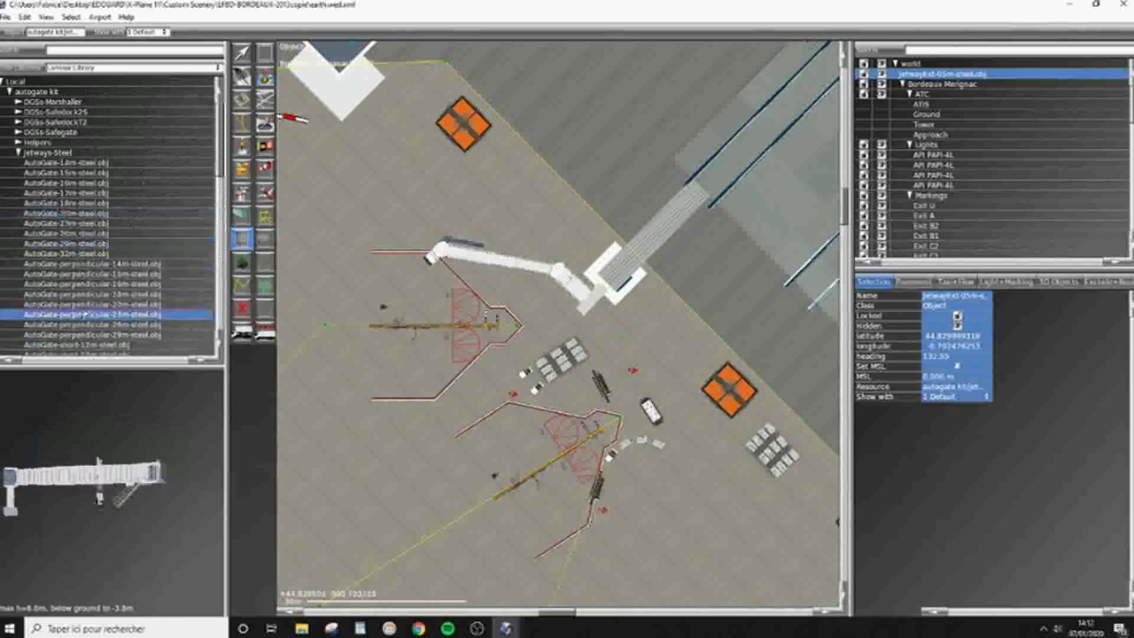
click(81, 203)
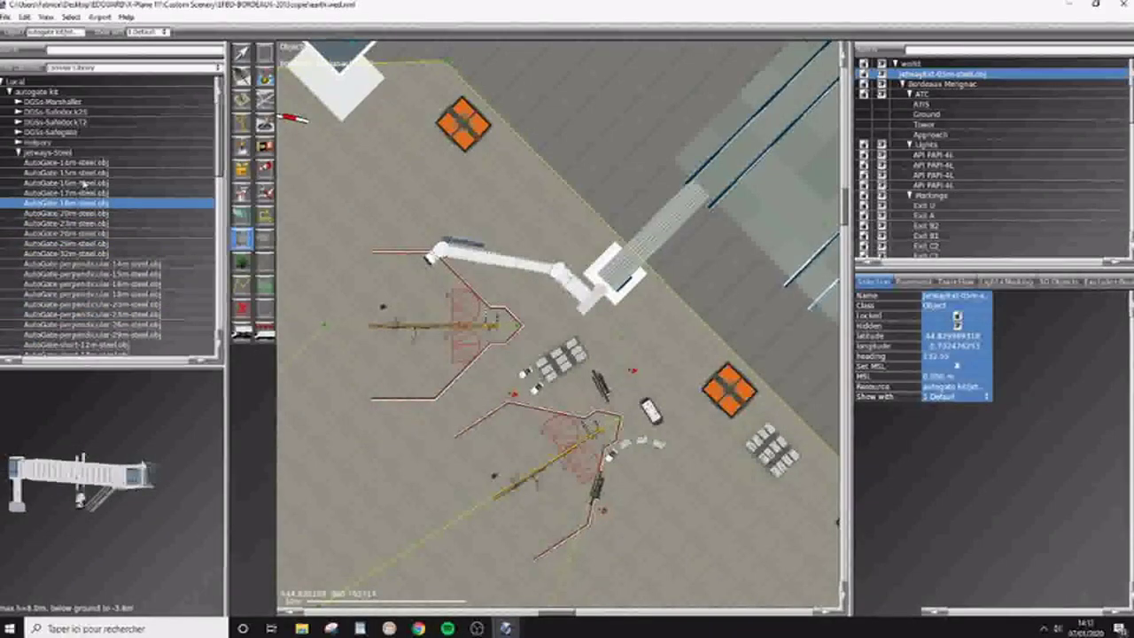
click(82, 172)
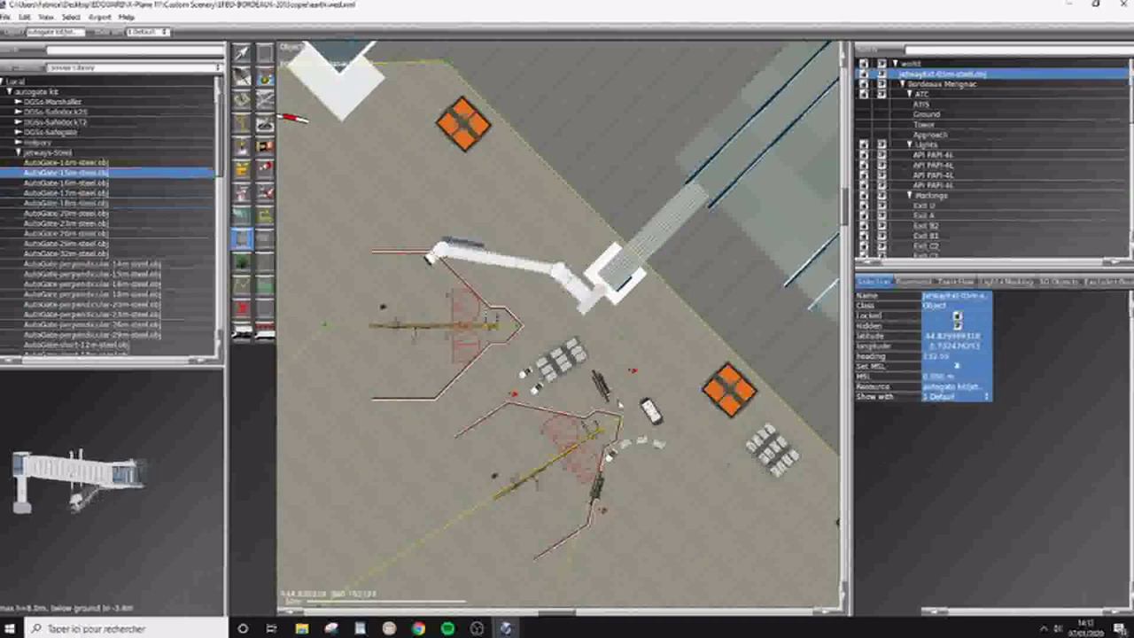
click(571, 396)
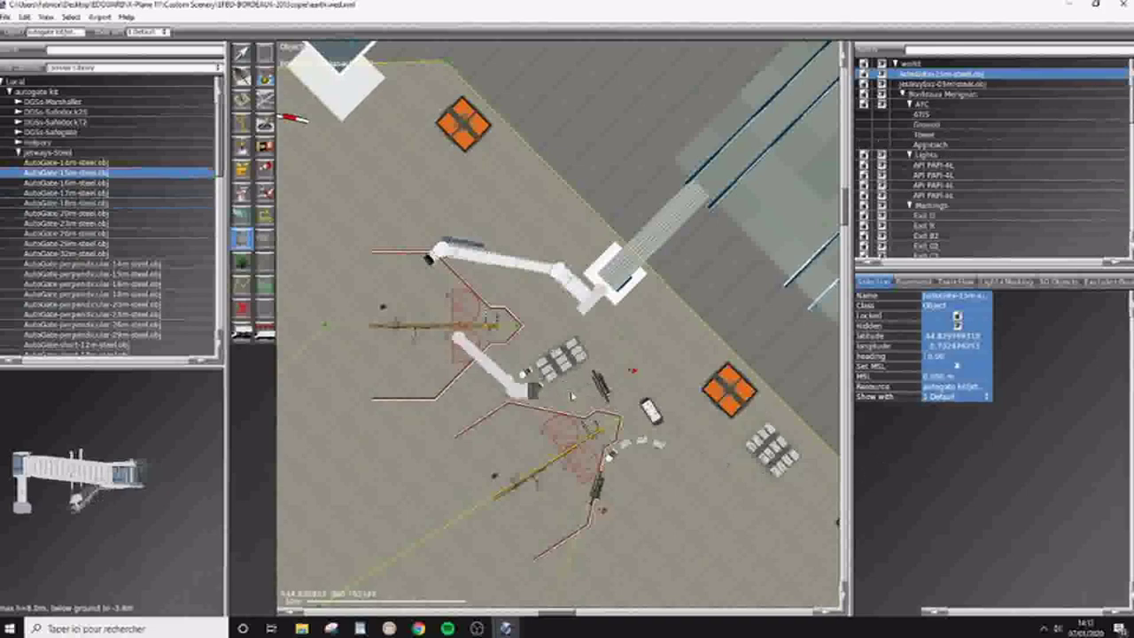
Step: Move the 15 m jetway's origin to the 737-3W/5/7W stop mark and rotate it to heading 59.74 so it meets the 5 m extension
click(241, 55)
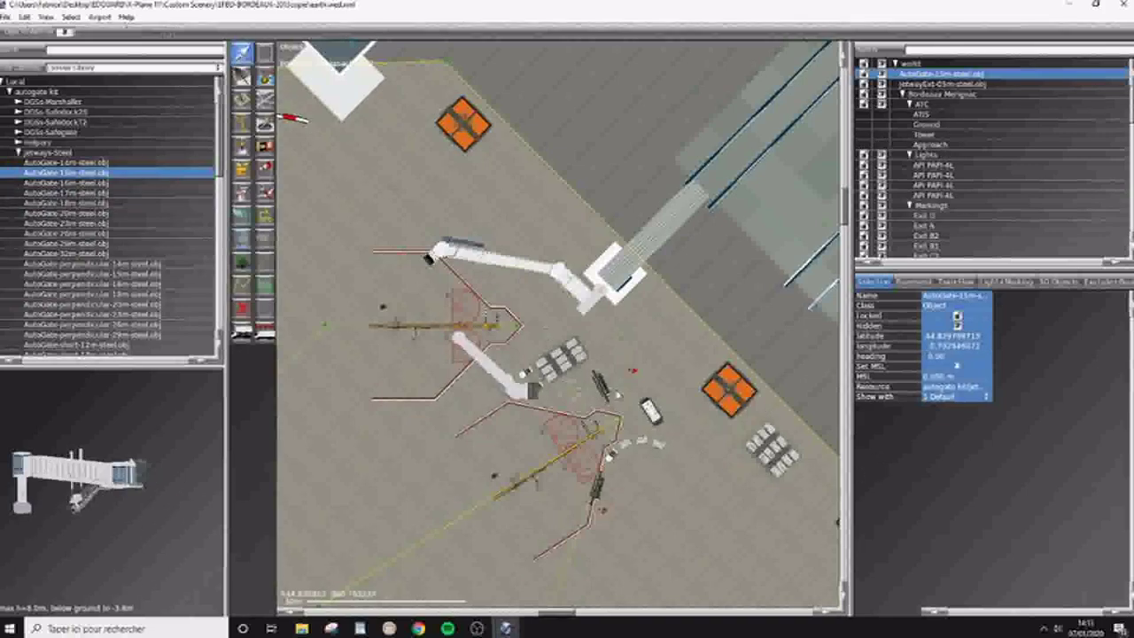
scroll(612, 392, up, 4)
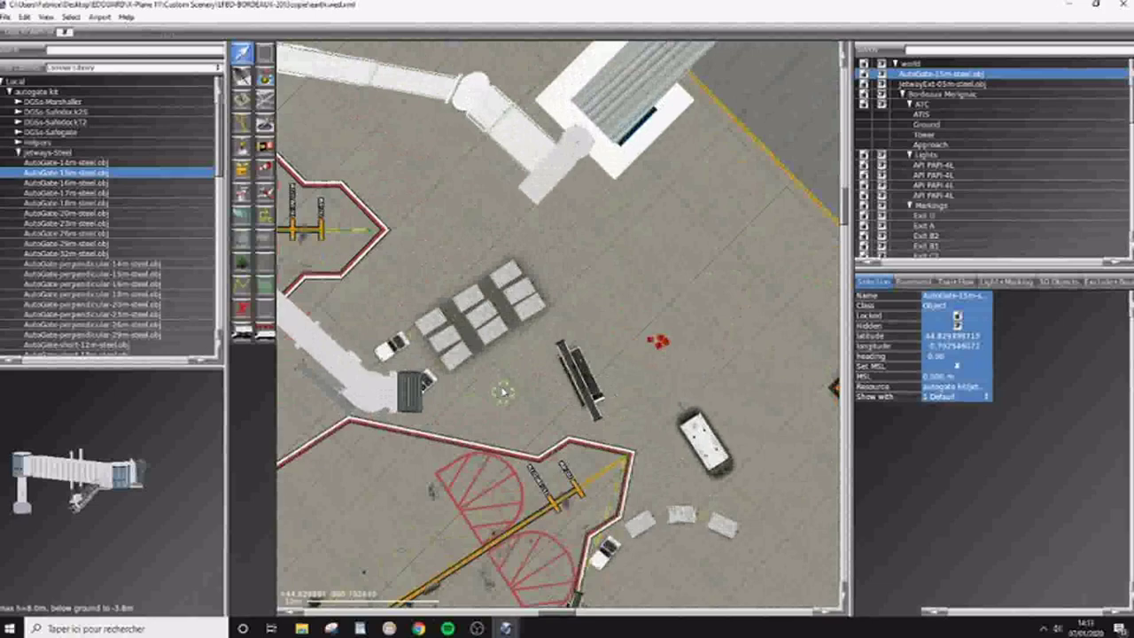
drag(503, 391, 577, 483)
scroll(551, 503, up, 4)
scroll(550, 503, down, 6)
scroll(557, 503, up, 3)
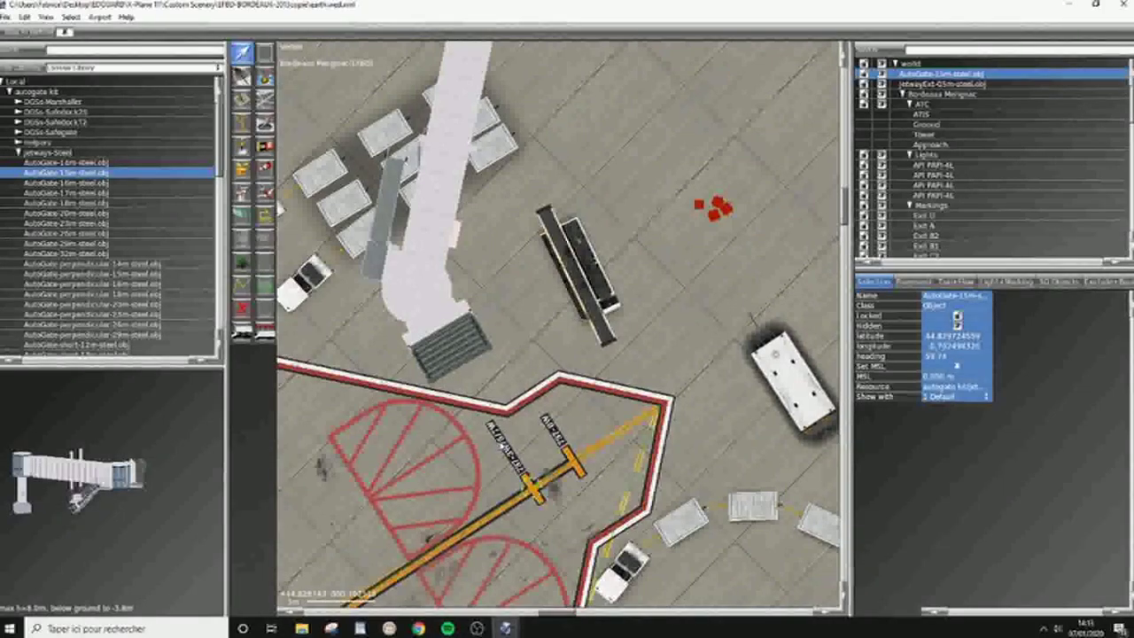
scroll(535, 496, up, 8)
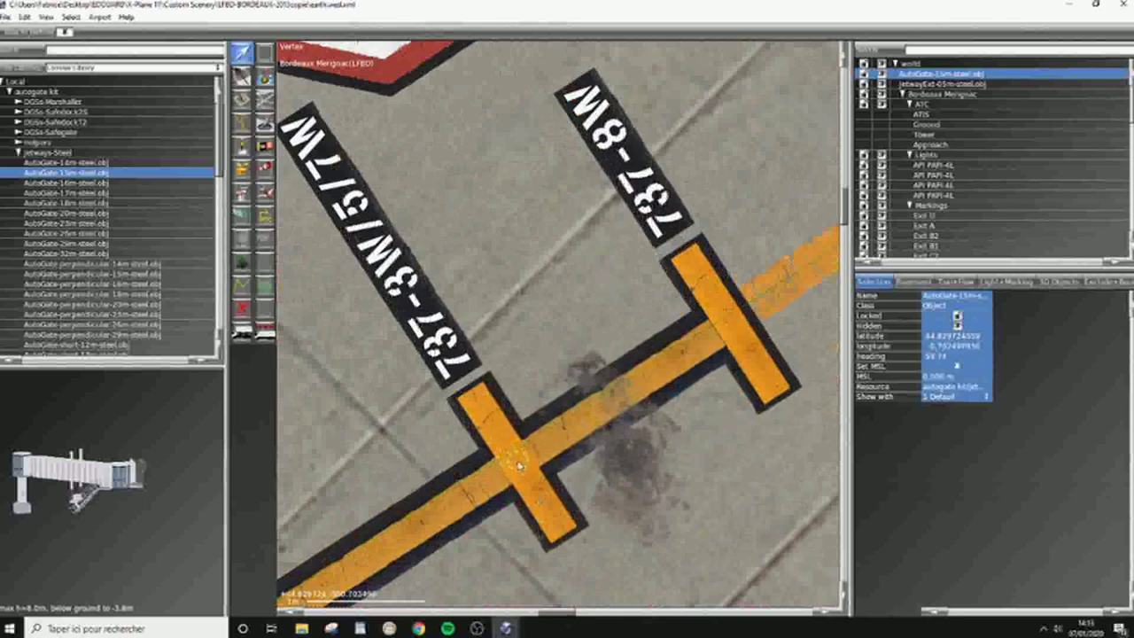
scroll(517, 463, down, 8)
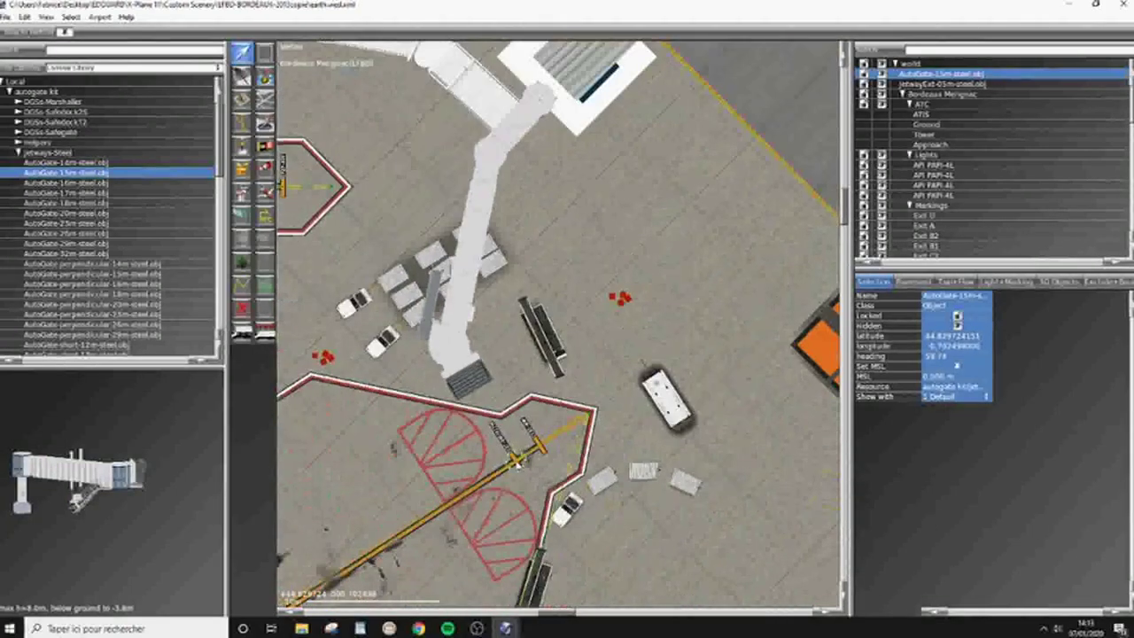
Step: Place greenzone.obj from the Helpers folder on the diagonal stand's lead-in line beside the 737-3W/5/7W stop bar
scroll(517, 462, up, 3)
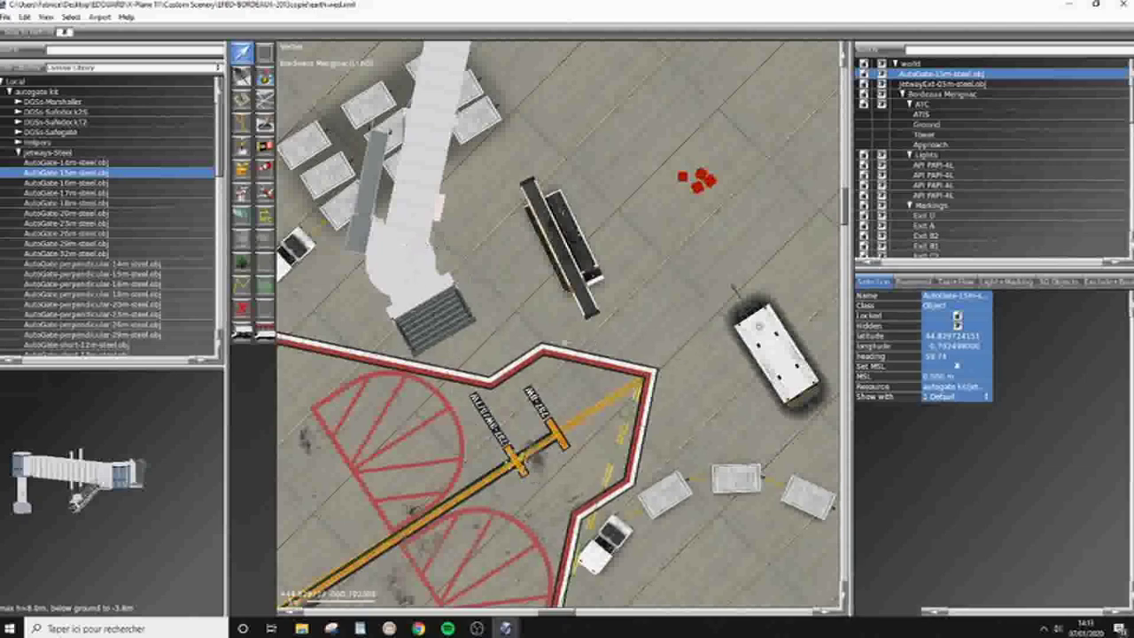
scroll(408, 411, down, 5)
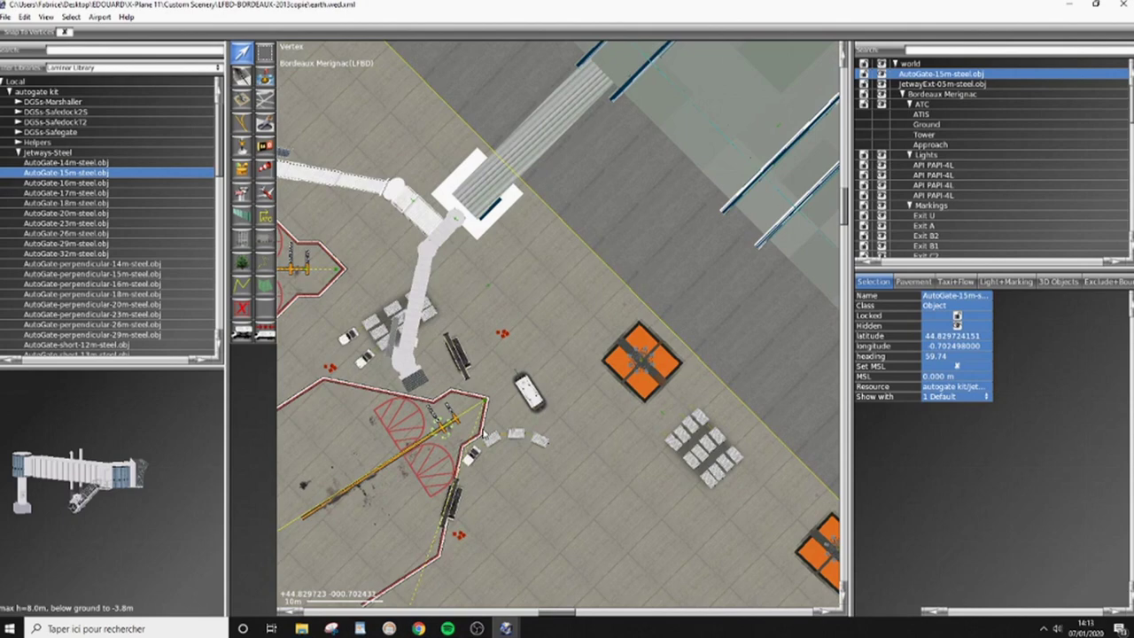
scroll(487, 433, up, 3)
scroll(487, 433, down, 1)
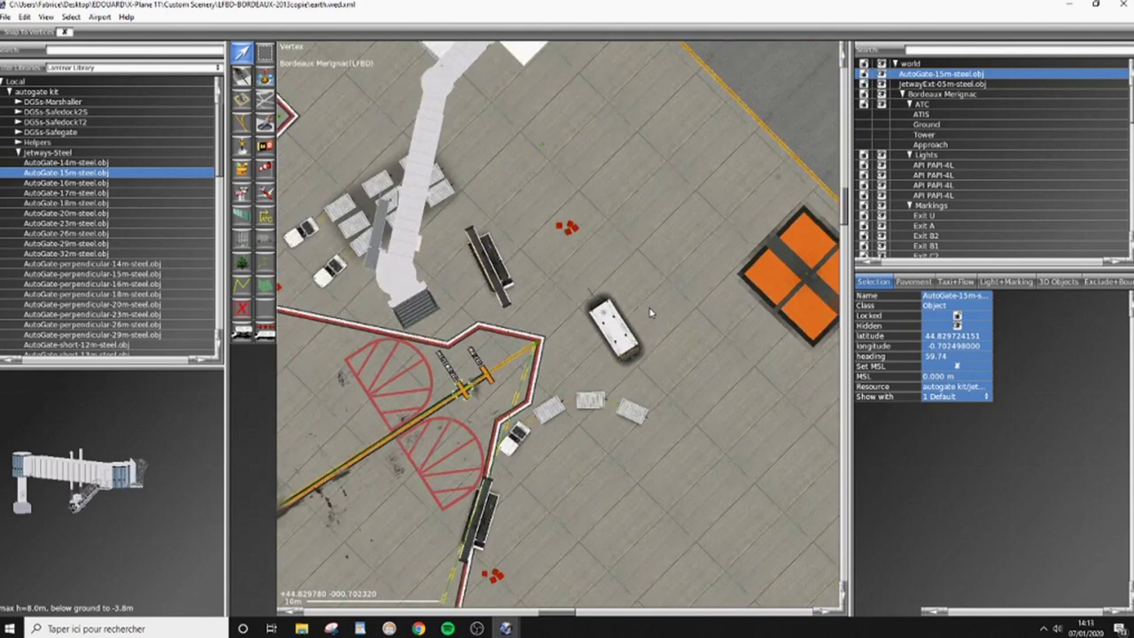
click(18, 151)
click(17, 141)
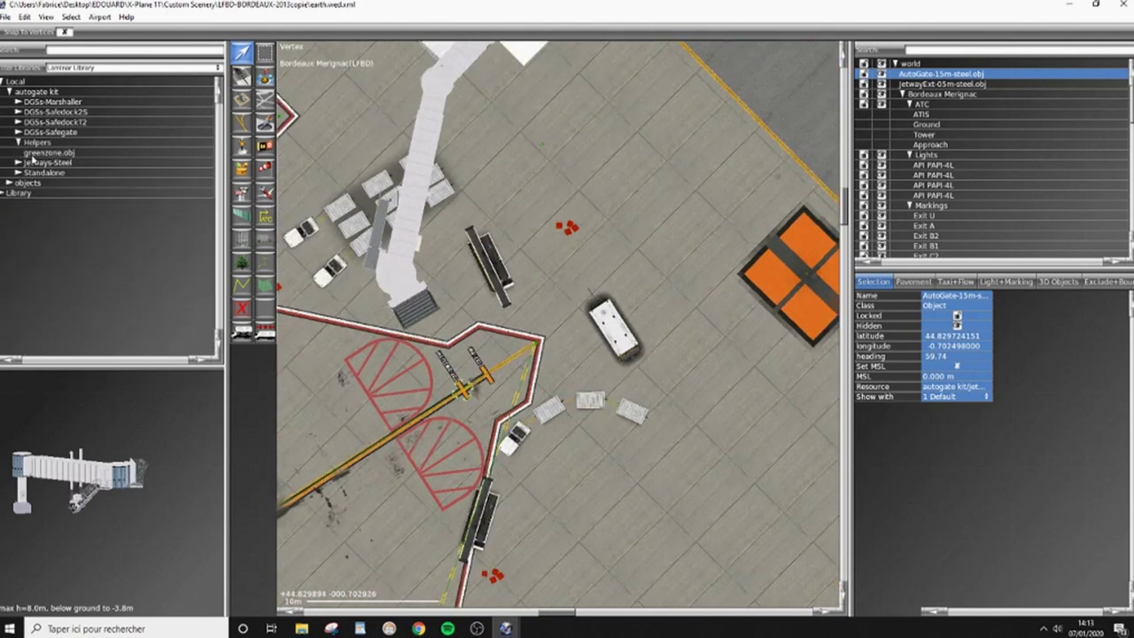
click(49, 152)
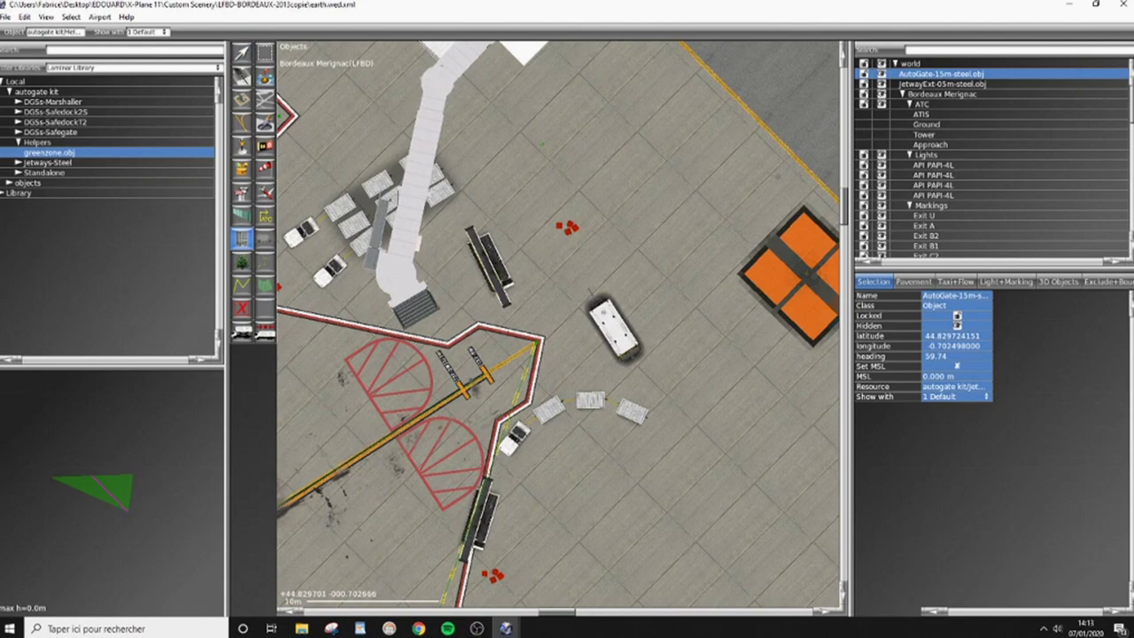
scroll(488, 385, up, 8)
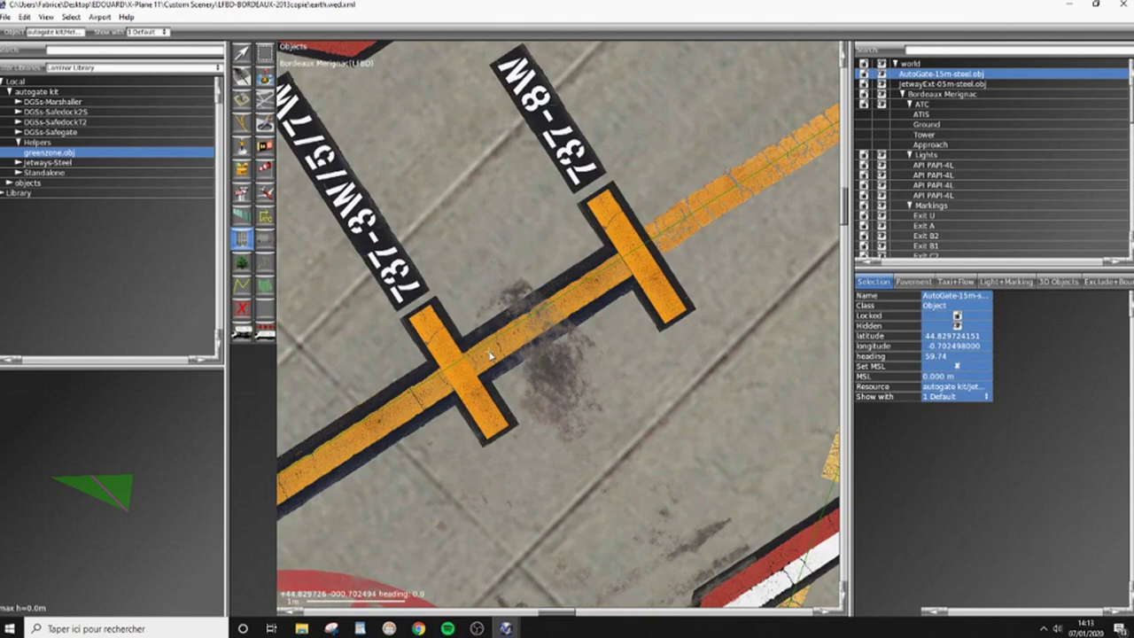
click(490, 354)
Step: Rotate the green zone to heading 57.03, aligning its magenta centre line with the stand's lead-in line, and inspect its coverage
click(242, 55)
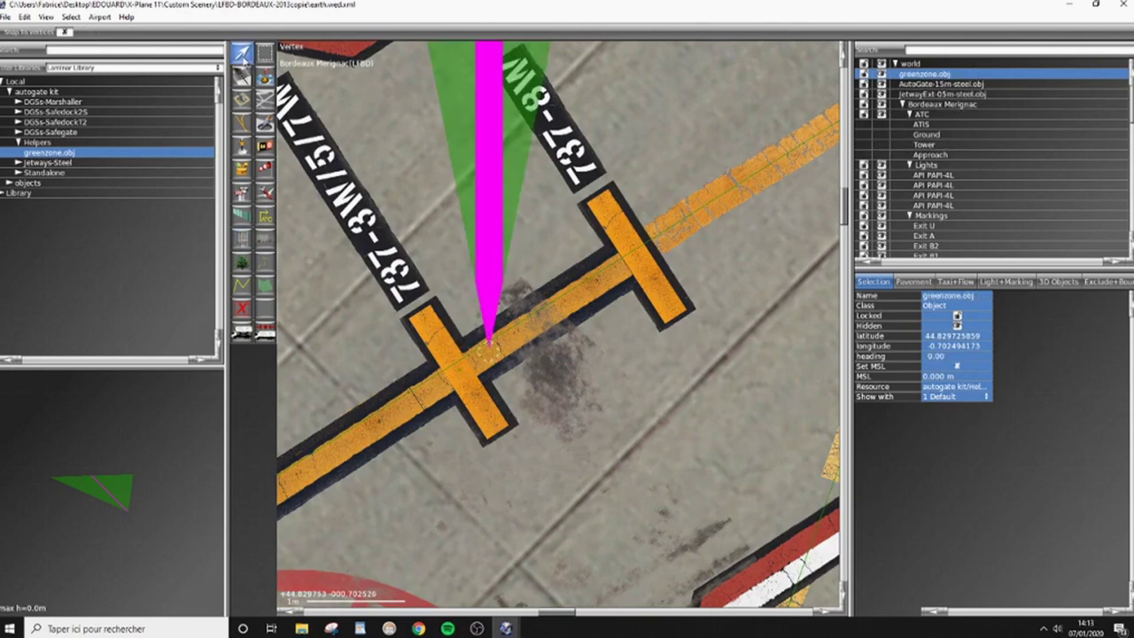
scroll(539, 366, down, 6)
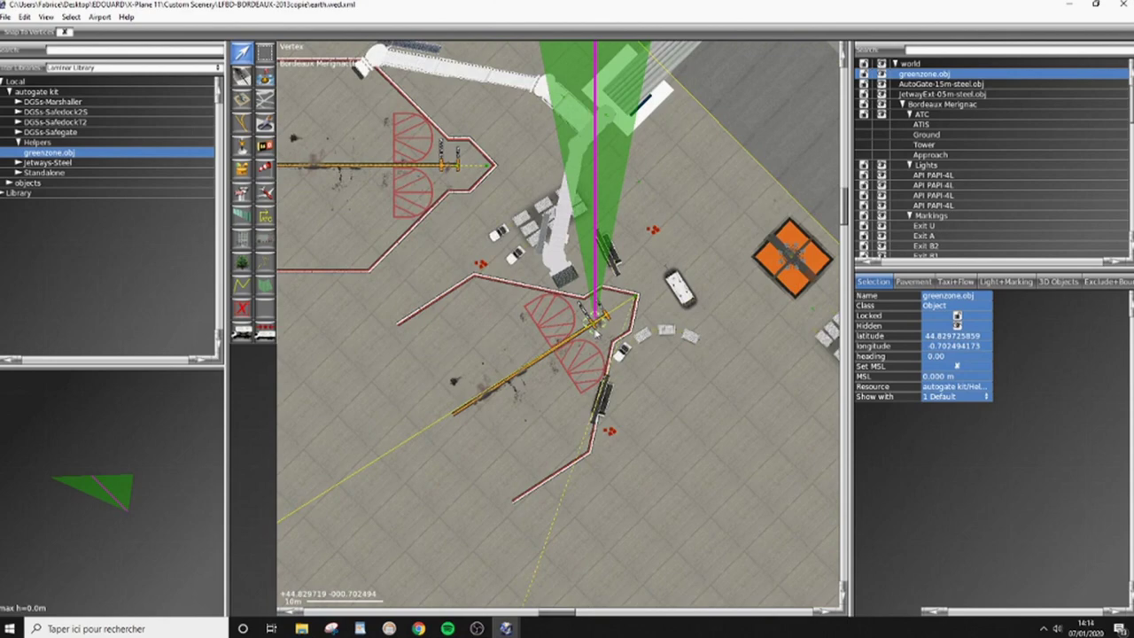
drag(598, 329, 452, 418)
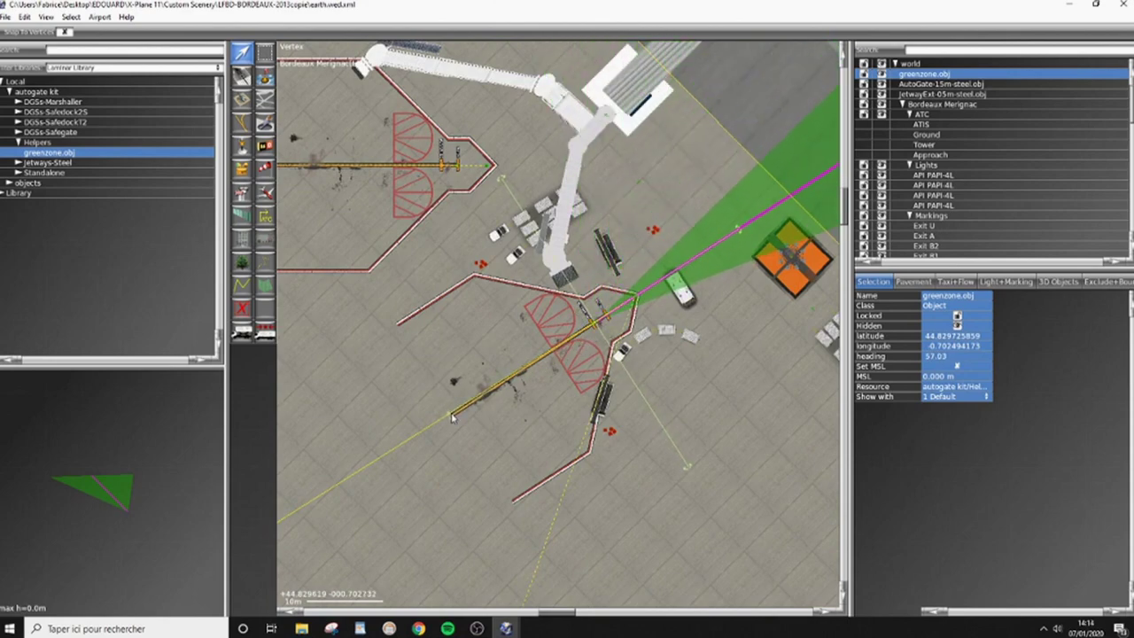
scroll(735, 257, up, 5)
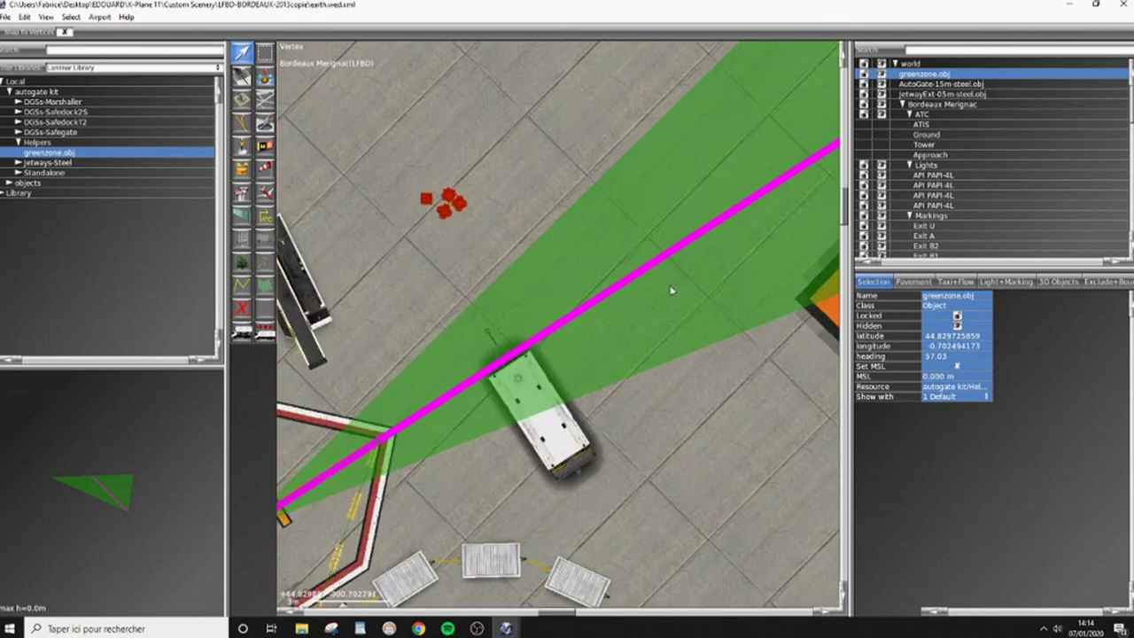
scroll(614, 310, down, 6)
scroll(576, 369, up, 5)
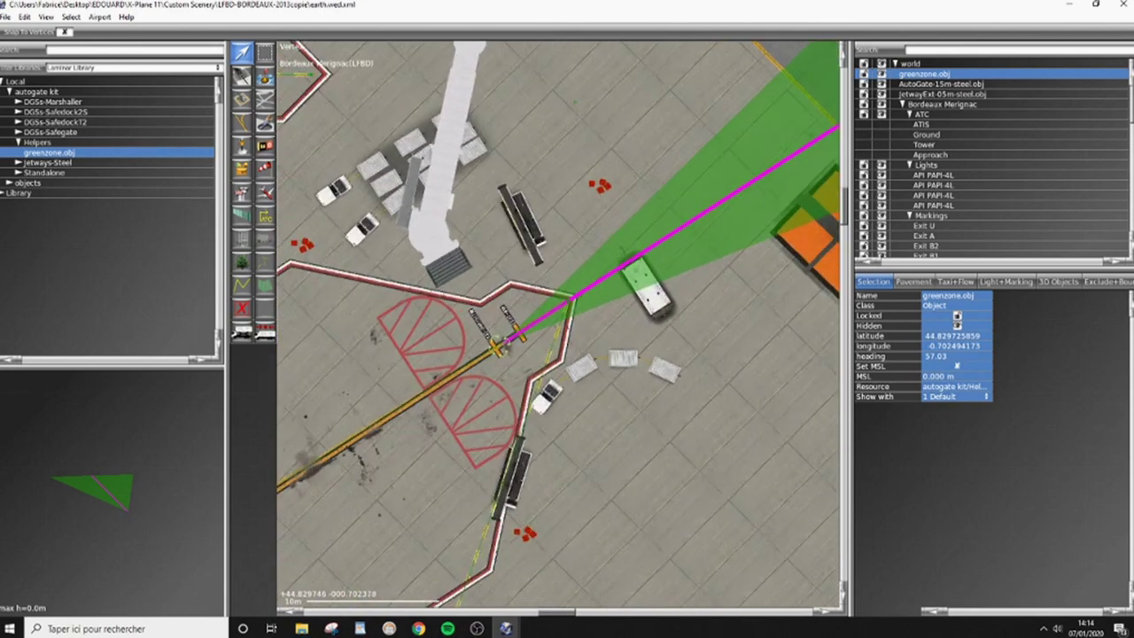
scroll(577, 319, down, 5)
scroll(557, 316, up, 6)
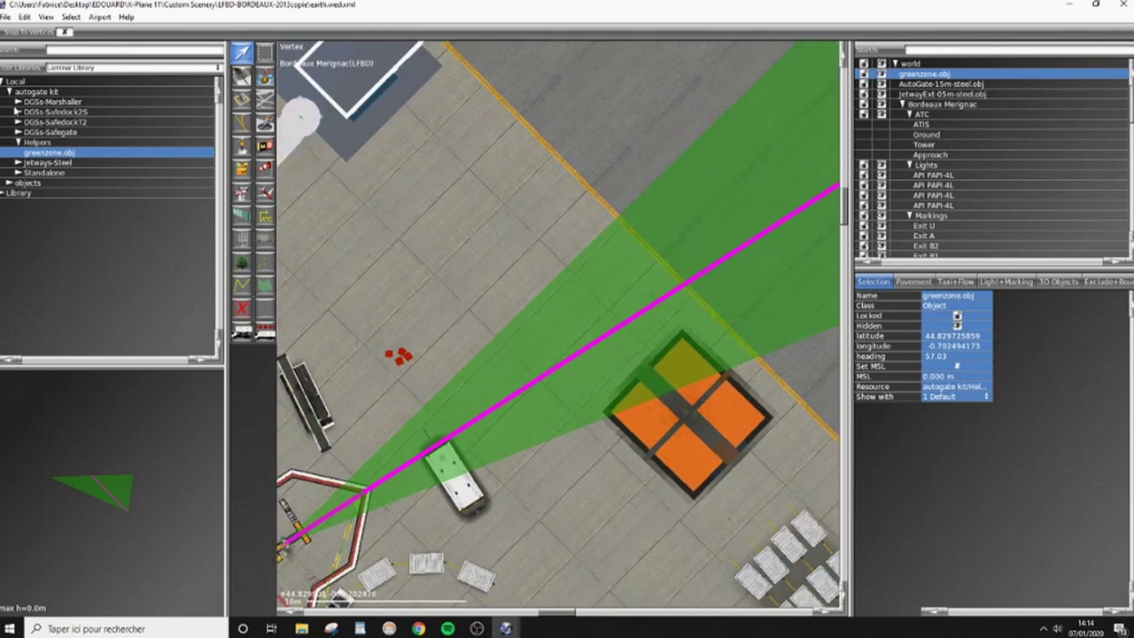
Step: Place Marshaller.obj from the DGSs-Marshaller folder on the green zone's magenta centre line, just beyond the parked white vehicle
click(17, 102)
click(62, 113)
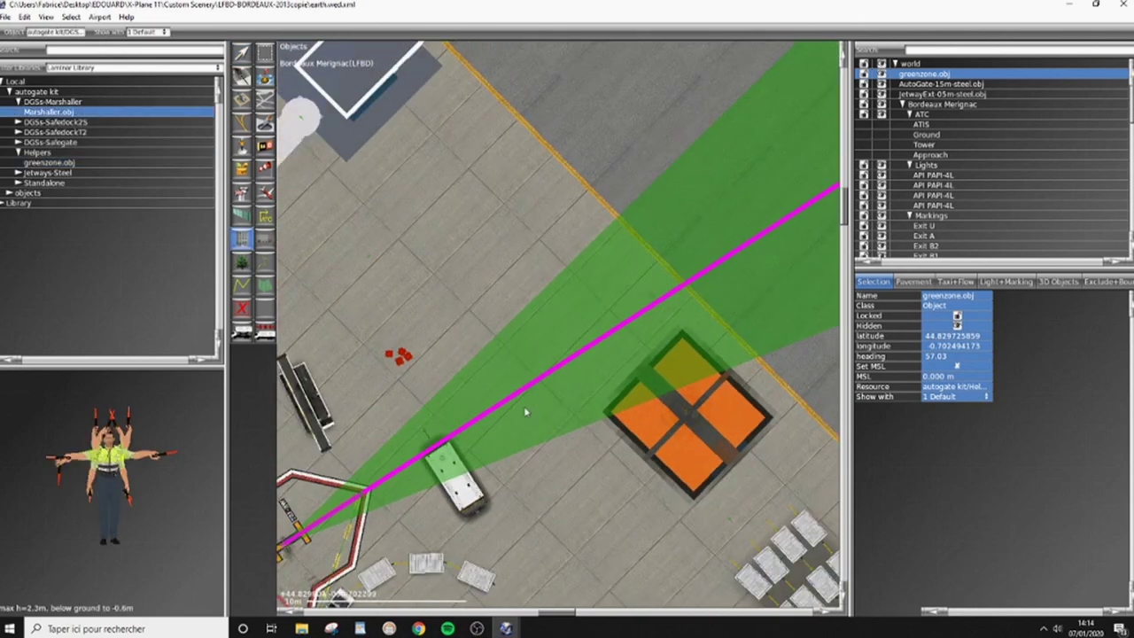
scroll(504, 392, up, 2)
scroll(504, 392, down, 3)
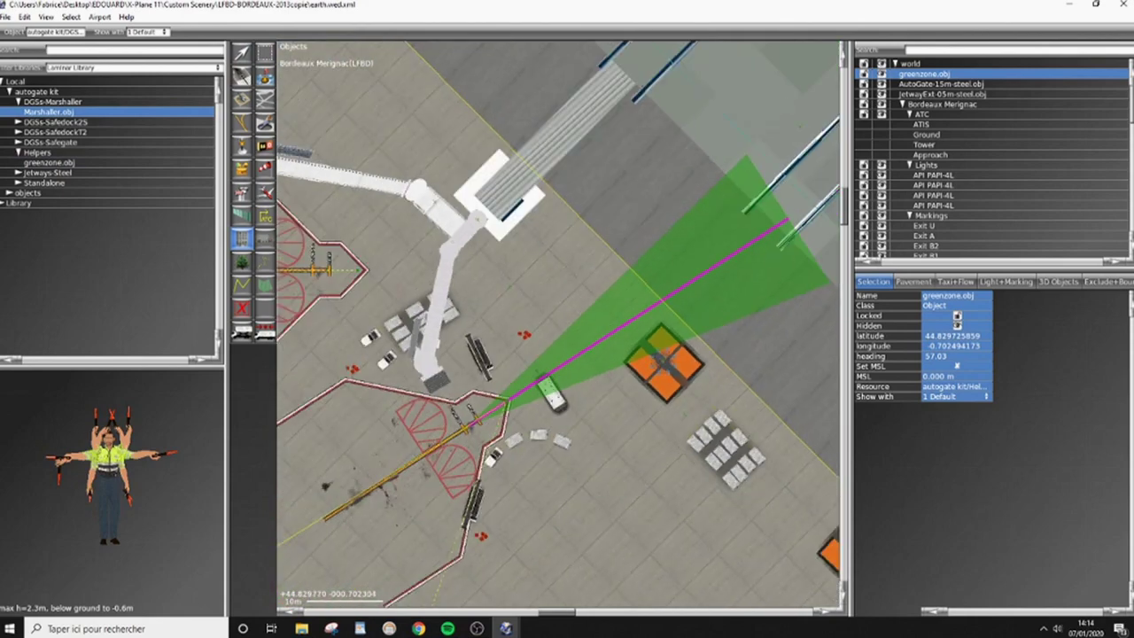
scroll(542, 380, up, 2)
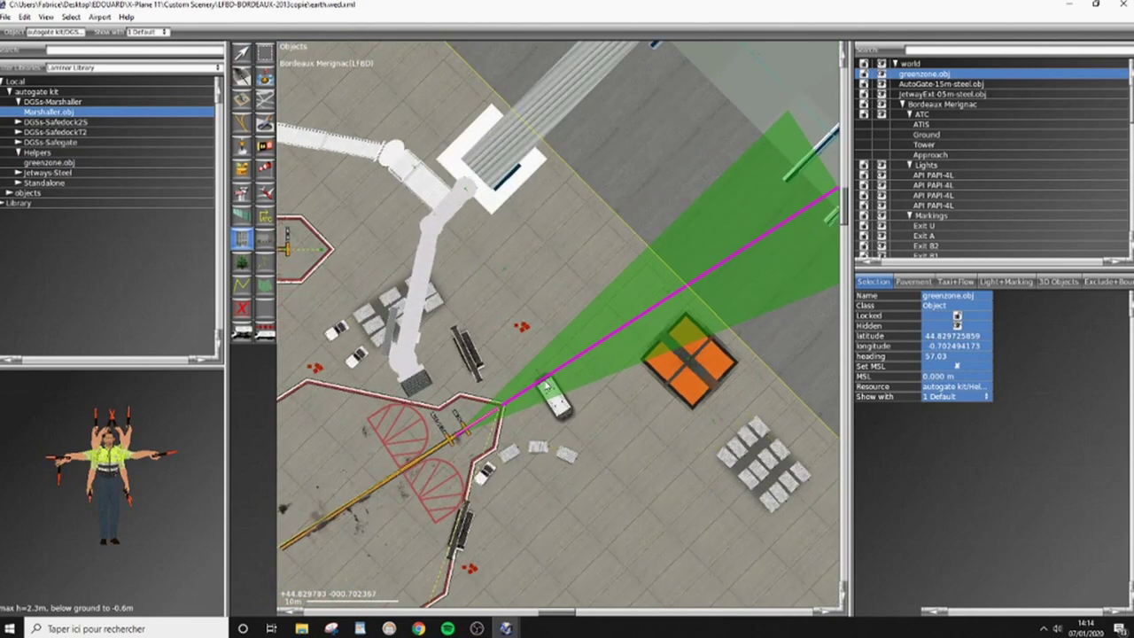
scroll(542, 380, up, 2)
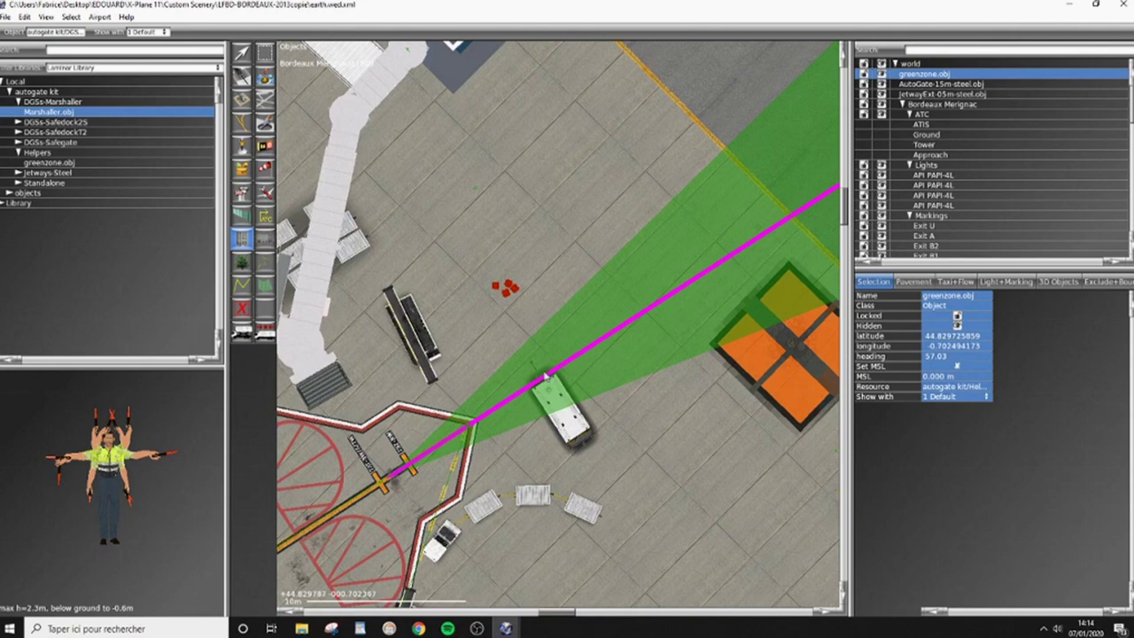
click(599, 345)
scroll(600, 345, up, 3)
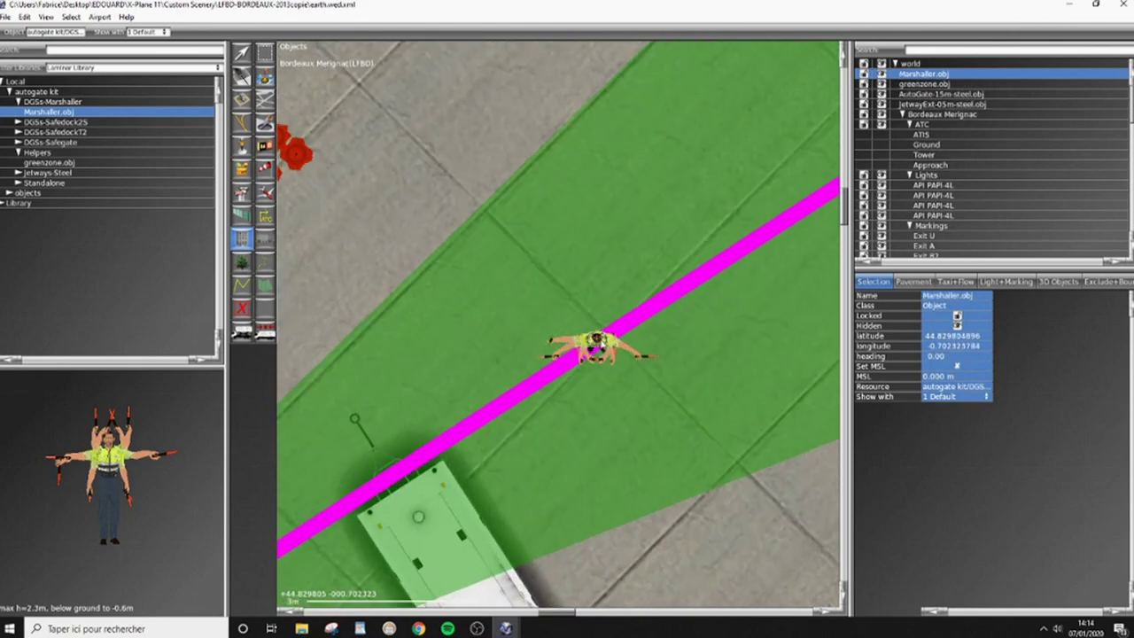
Step: Centre the marshaller on the magenta line and rotate it to heading 55.62 so it faces along the stand's lead-in line
key(v)
scroll(589, 341, up, 5)
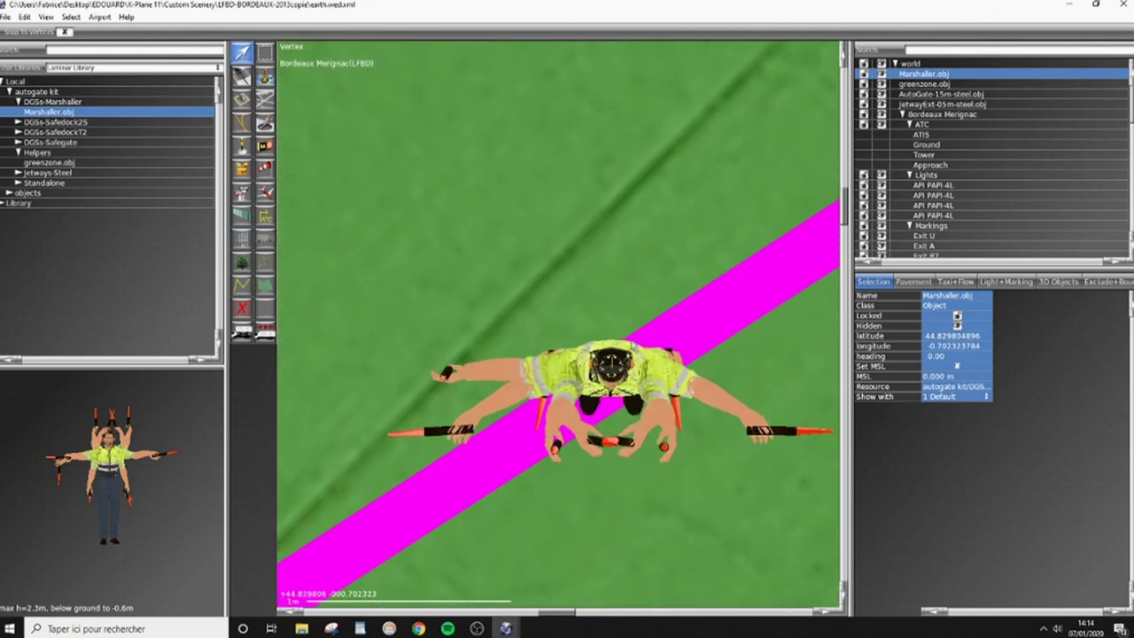
drag(604, 358, 623, 372)
scroll(622, 372, down, 10)
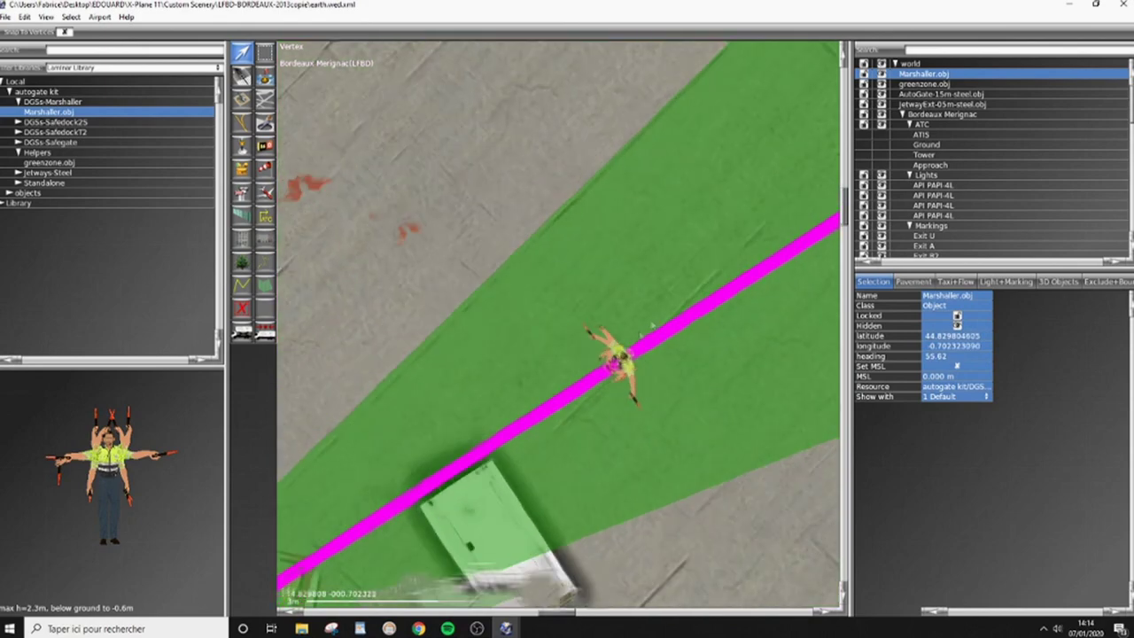
Step: Delete the greenzone.obj helper from the diagonal stand, selecting it by its origin beside the 737-3W/5/7W stop bar
scroll(501, 382, up, 10)
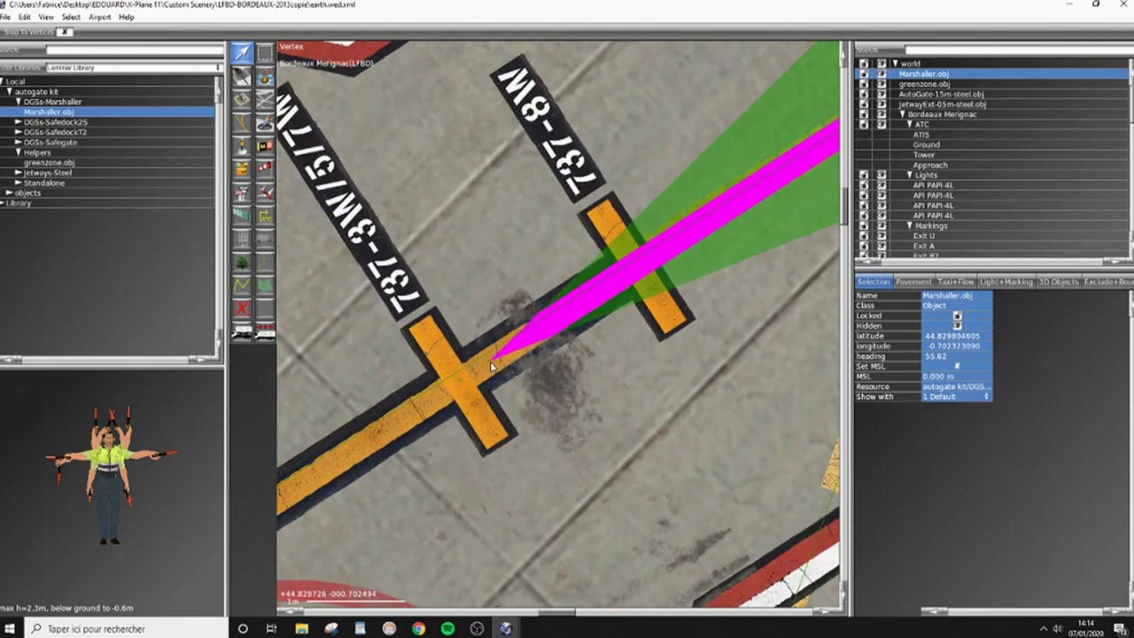
click(491, 365)
click(492, 364)
scroll(668, 306, down, 10)
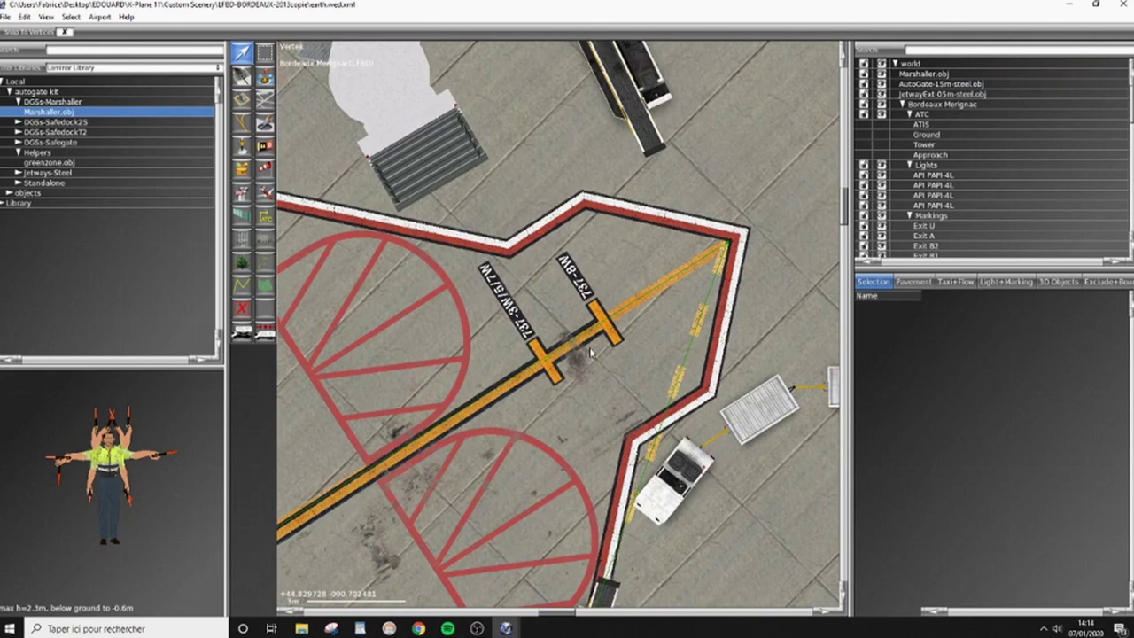
scroll(668, 305, up, 3)
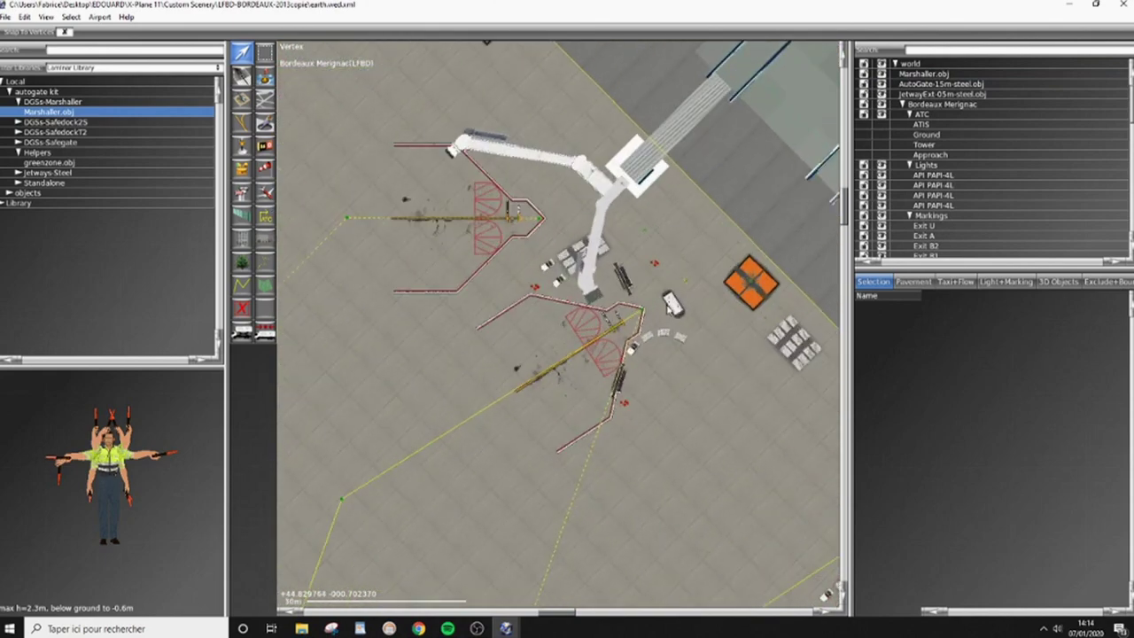
scroll(668, 306, down, 4)
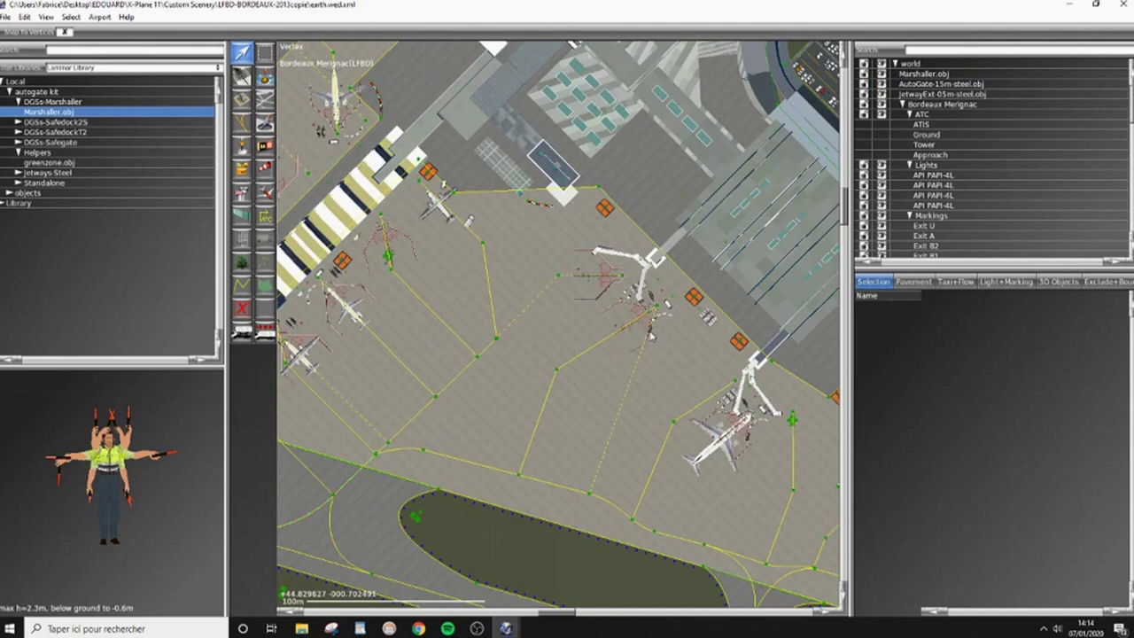
scroll(652, 335, up, 4)
scroll(605, 343, up, 2)
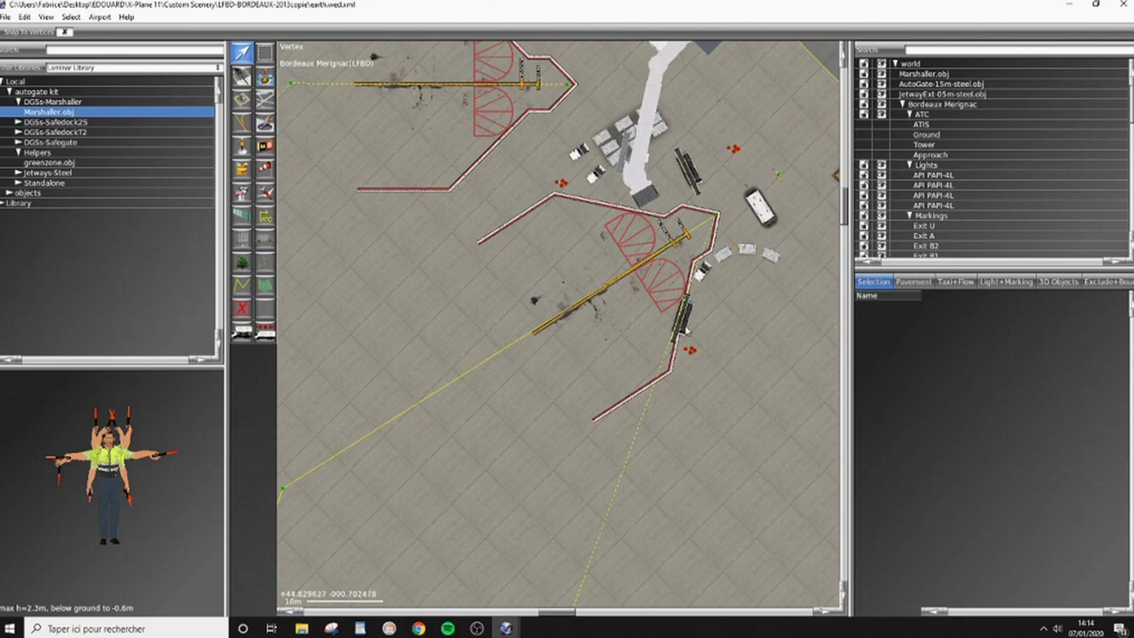
scroll(684, 330, down, 5)
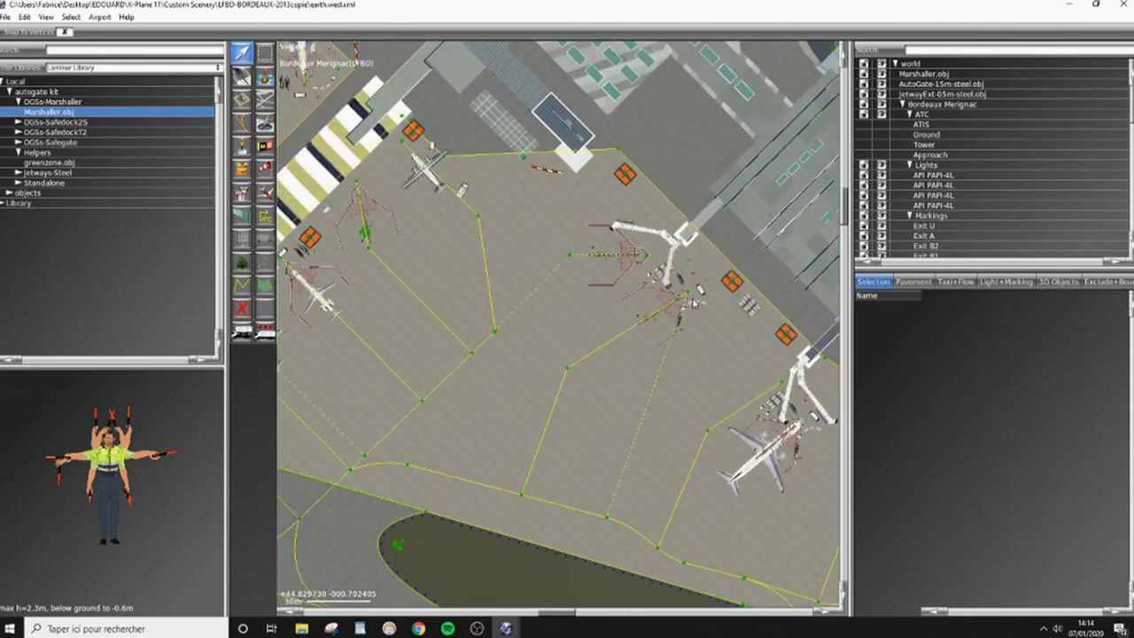
scroll(693, 300, up, 5)
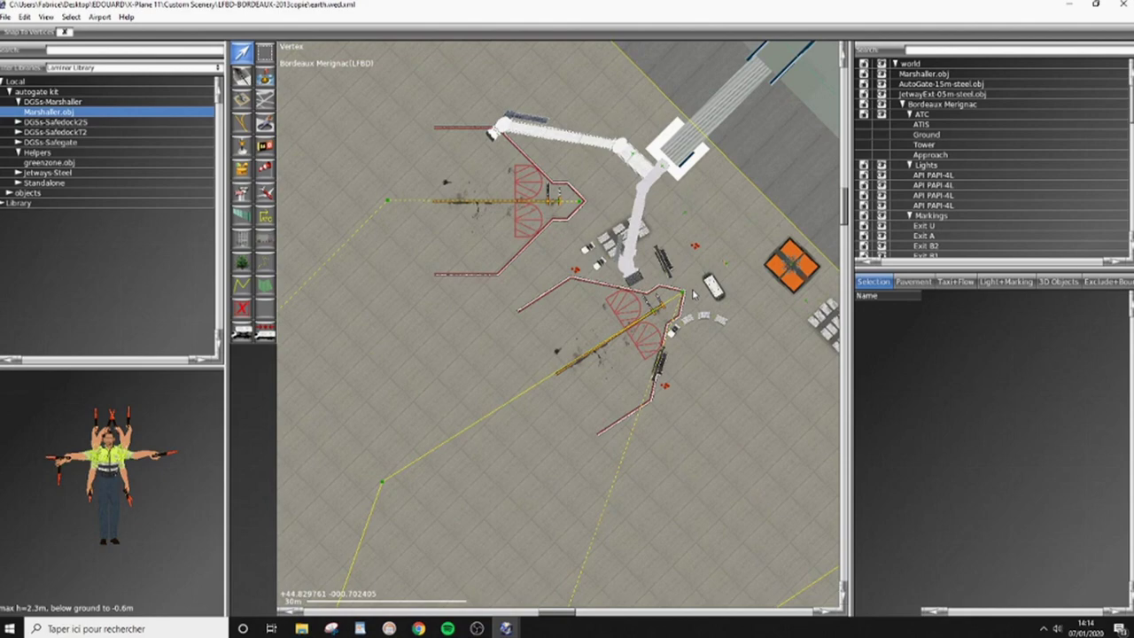
Step: Place a ramp start of type Misc at the centre of the diagonal stand's 737-3W/5/7W stop bar
click(266, 193)
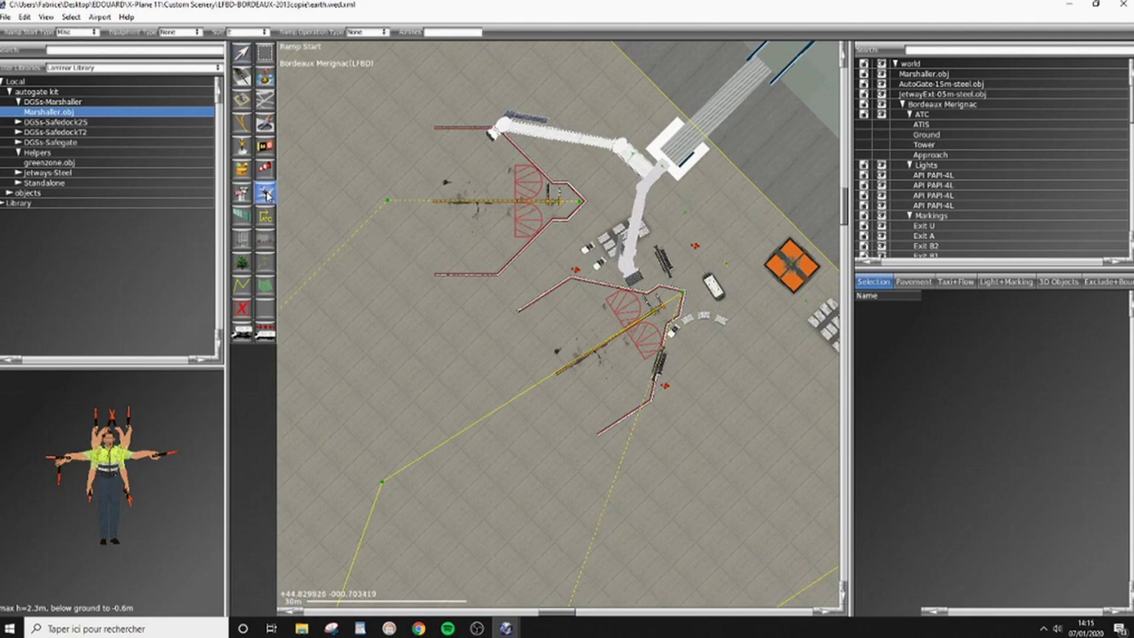
scroll(682, 321, up, 5)
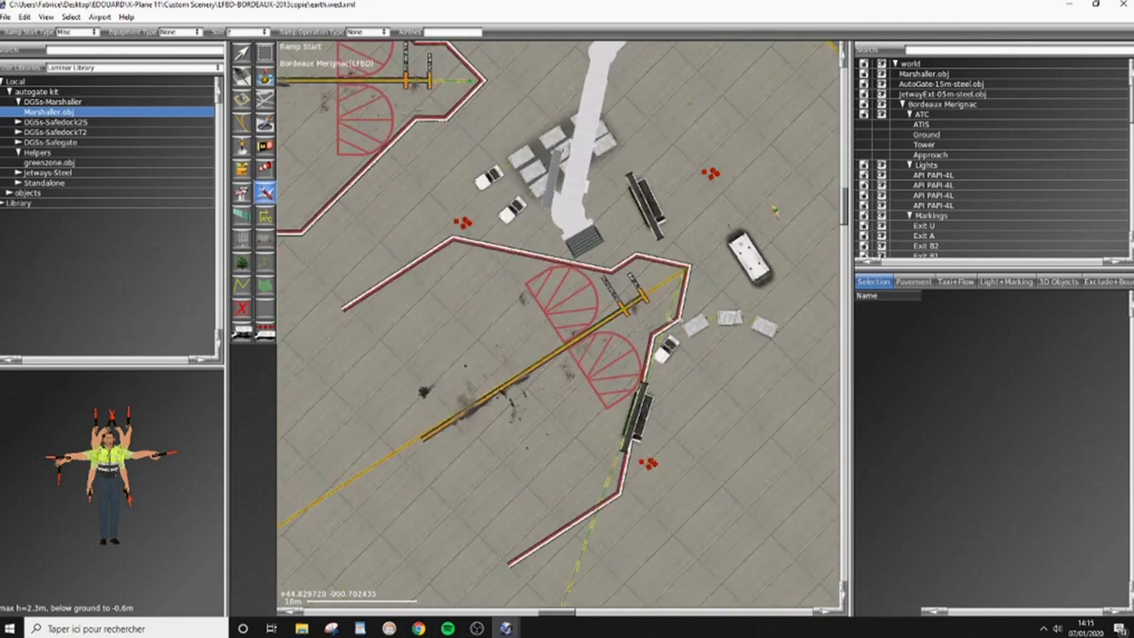
scroll(618, 312, up, 10)
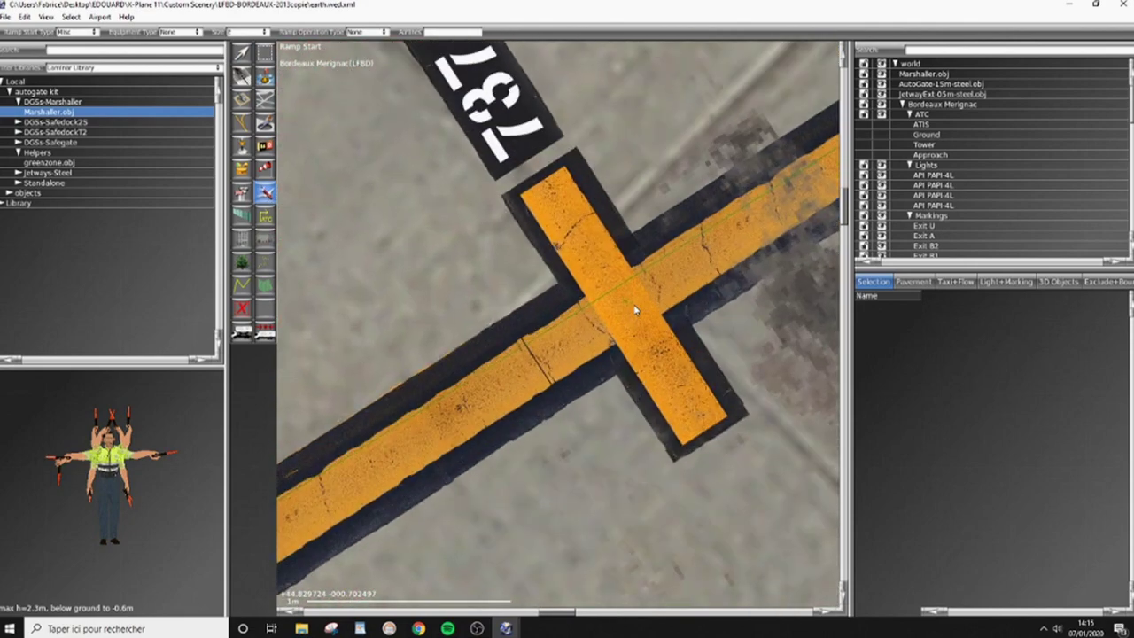
click(624, 306)
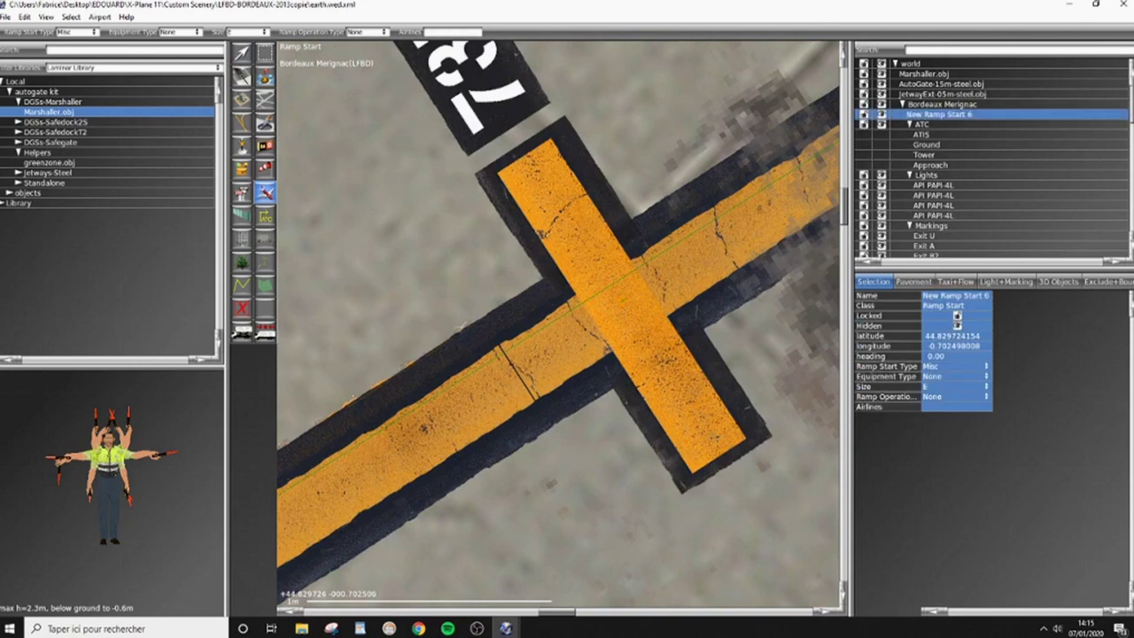
Step: Rotate the new ramp start to heading 57.09, aligning it with the diagonal stand's lead-in line
key(v)
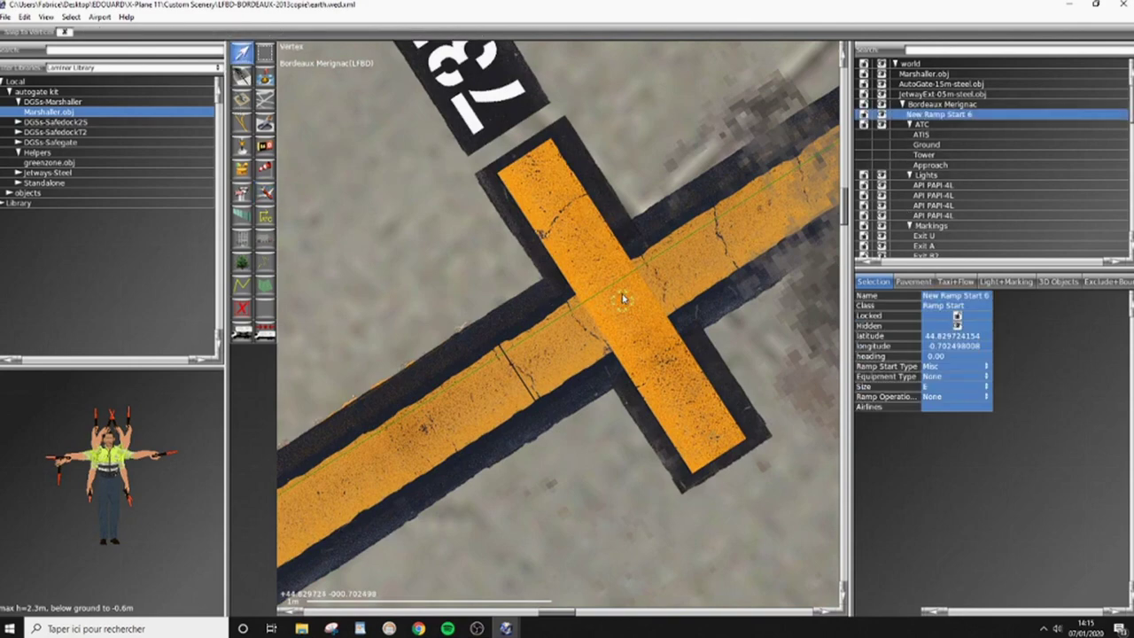
drag(623, 299, 686, 270)
scroll(766, 177, down, 10)
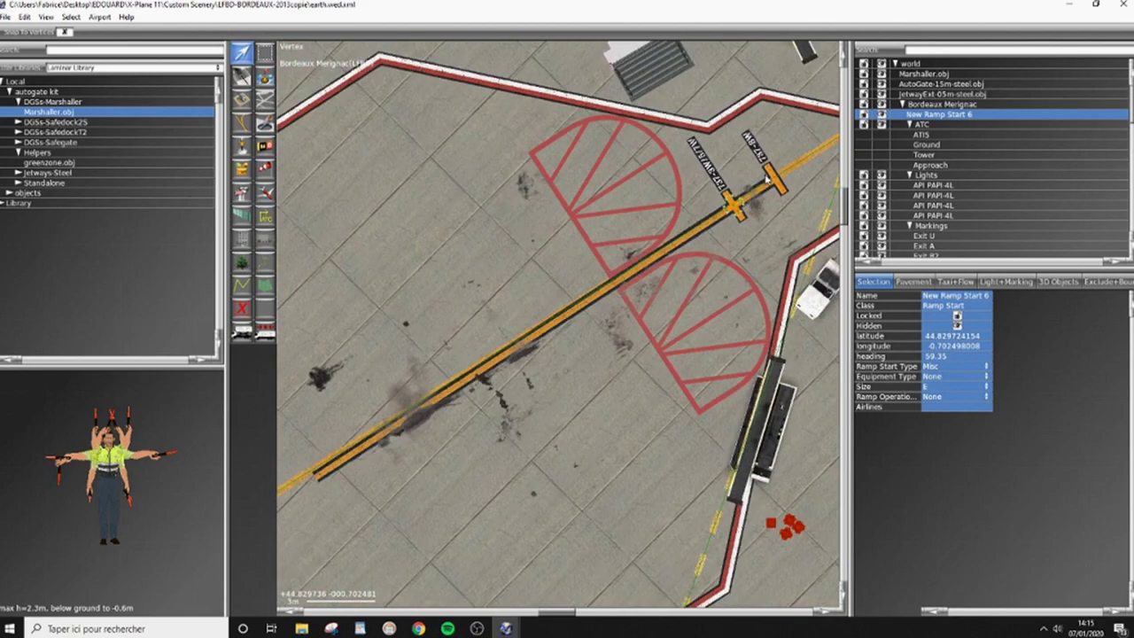
drag(746, 191, 518, 345)
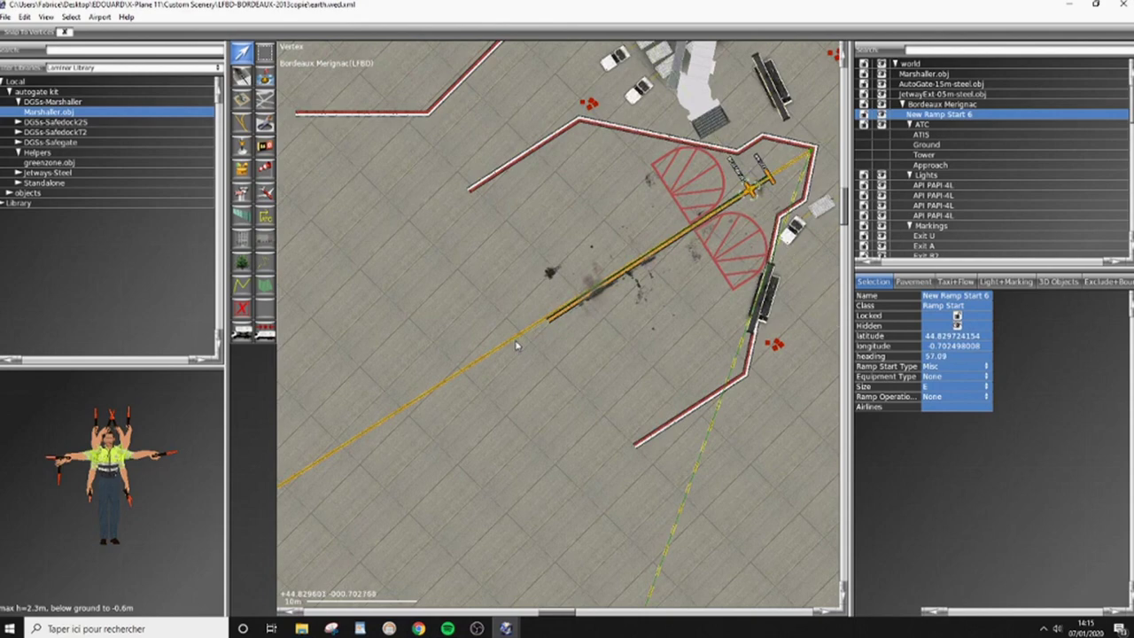
Step: Collapse the ATC, Lights and Markings groups and move the new ramp start into the Ramp Starts group
scroll(613, 324, down, 4)
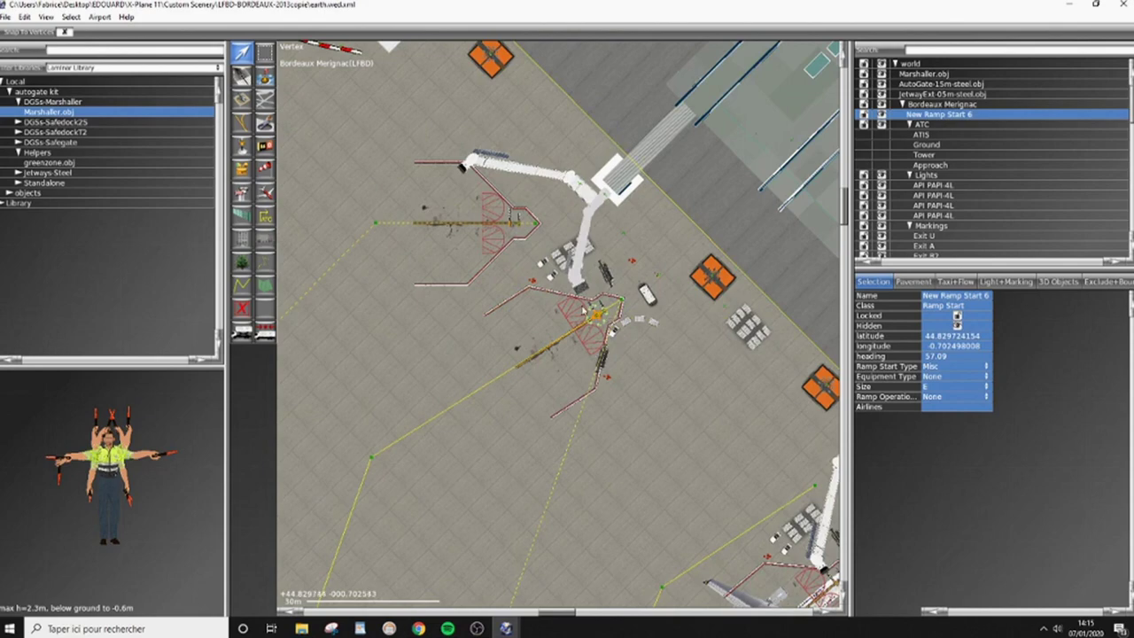
scroll(634, 324, up, 2)
scroll(634, 324, up, 3)
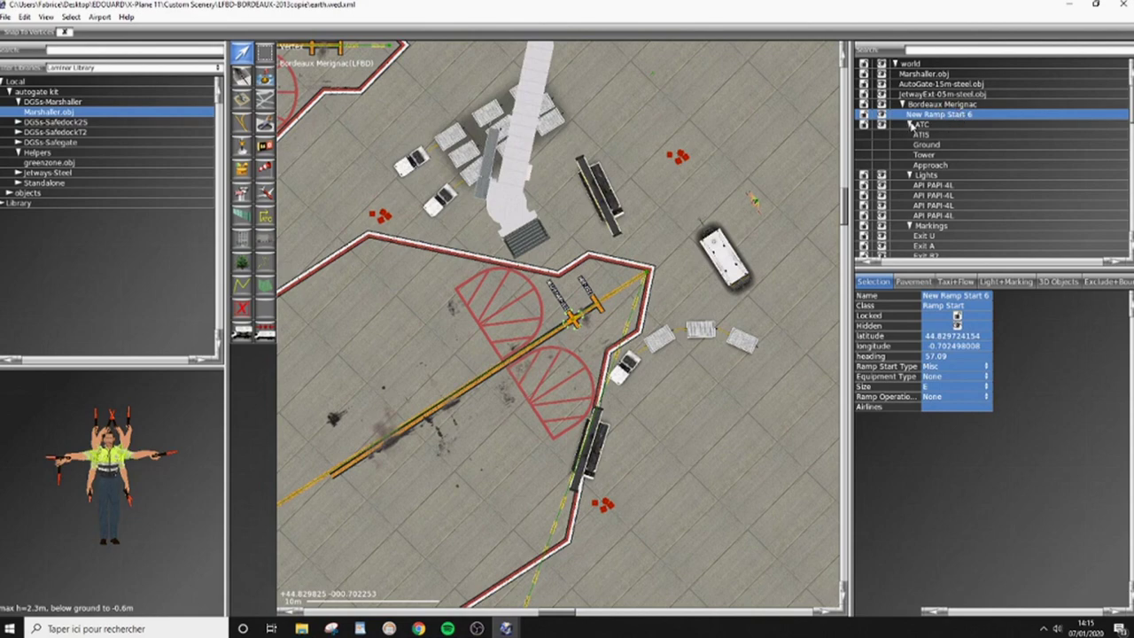
click(909, 125)
click(910, 135)
click(910, 144)
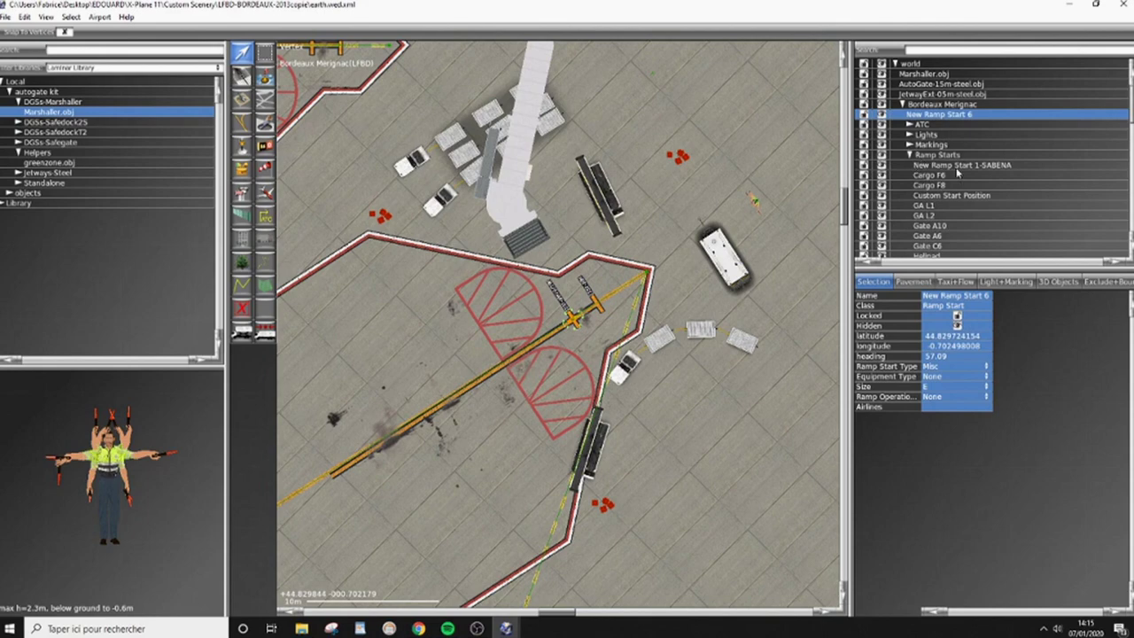
drag(935, 119, 946, 161)
Step: Rename the new ramp start as C6
scroll(945, 162, down, 6)
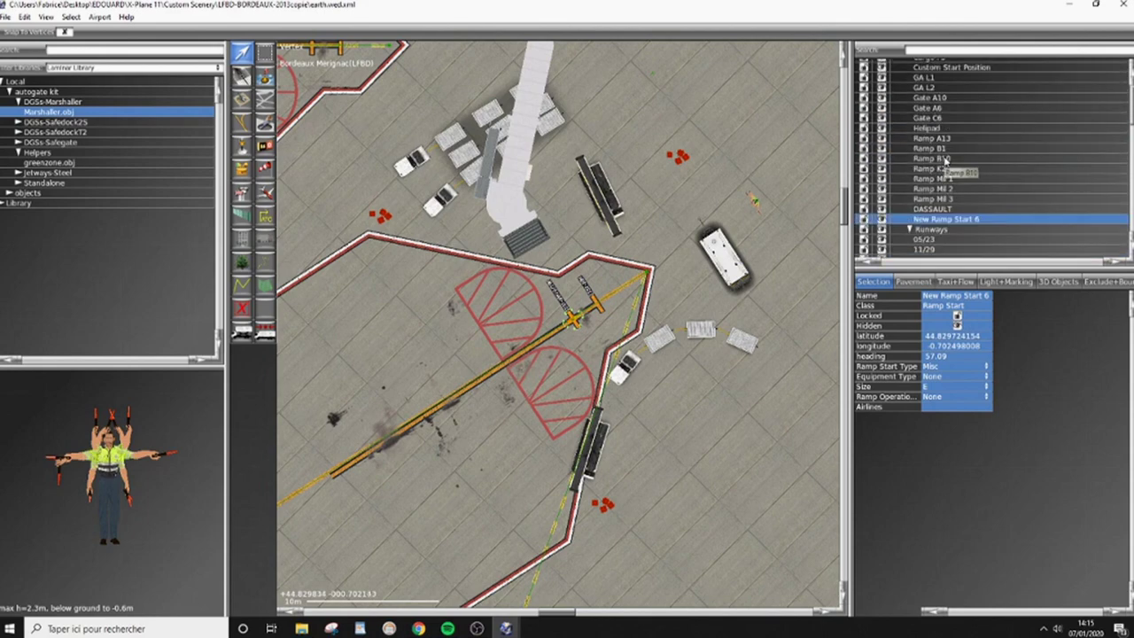
double_click(945, 162)
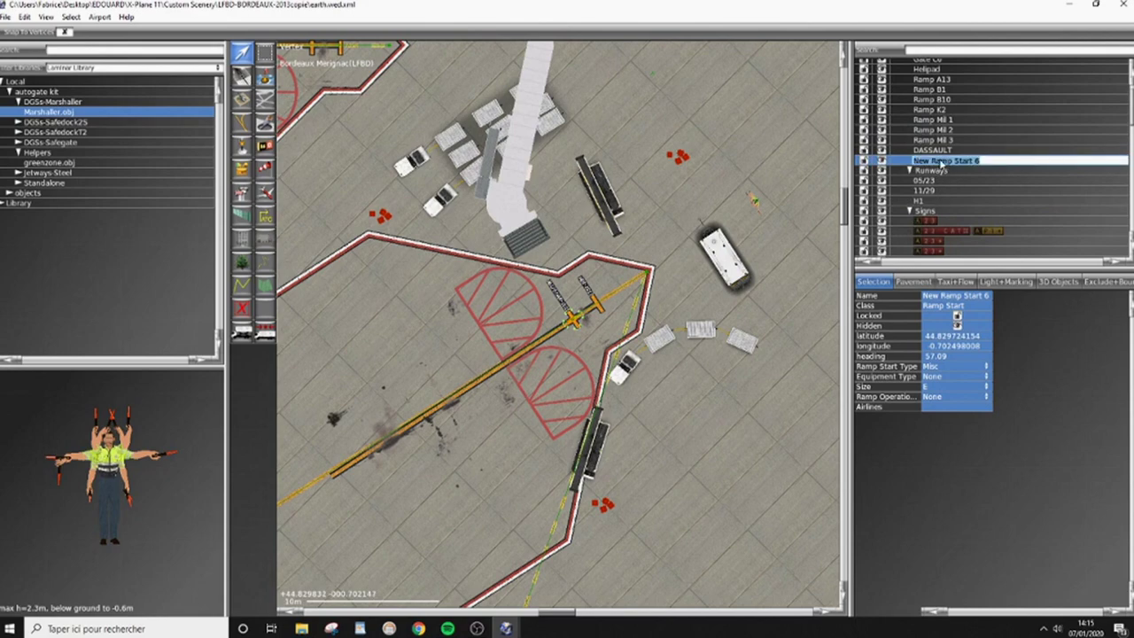
text(C6)
key(Return)
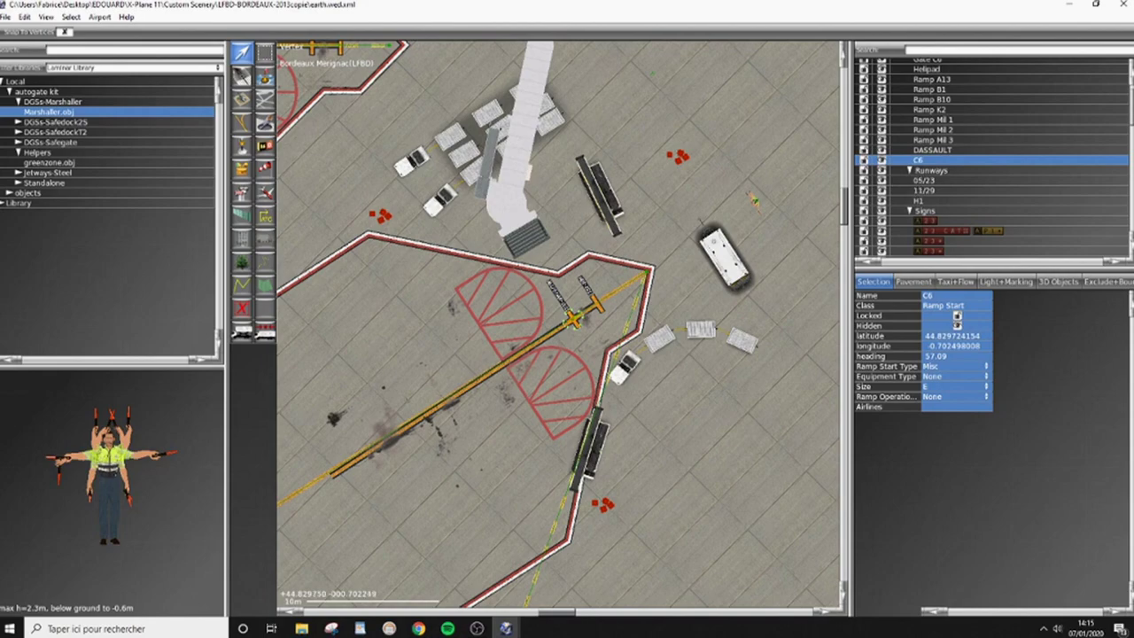
scroll(581, 310, down, 5)
scroll(583, 311, up, 6)
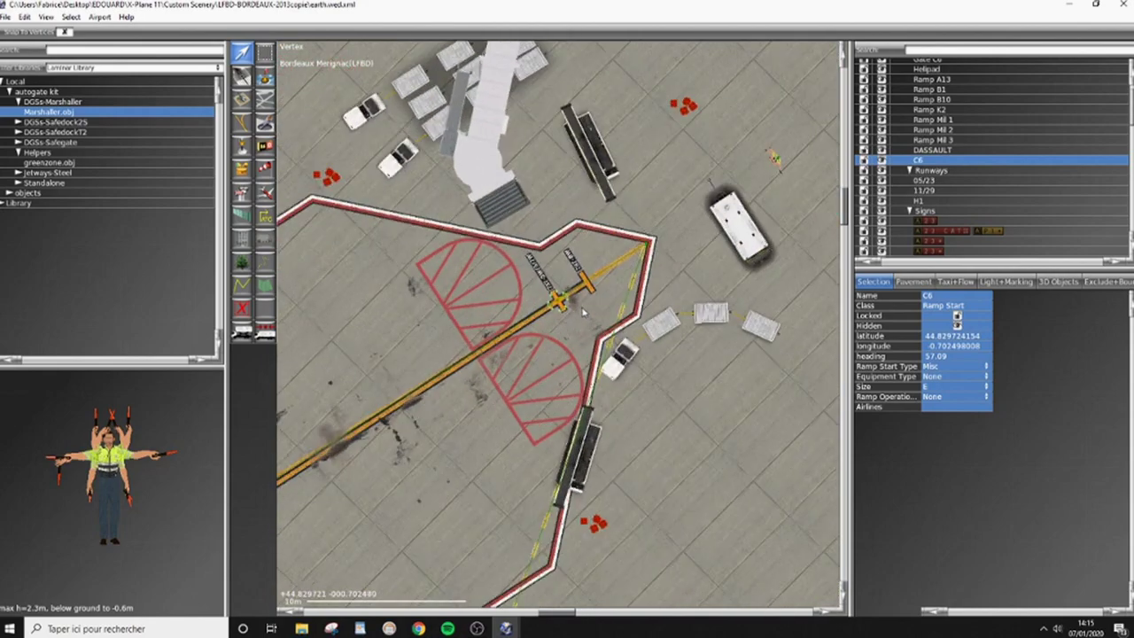
scroll(583, 311, down, 3)
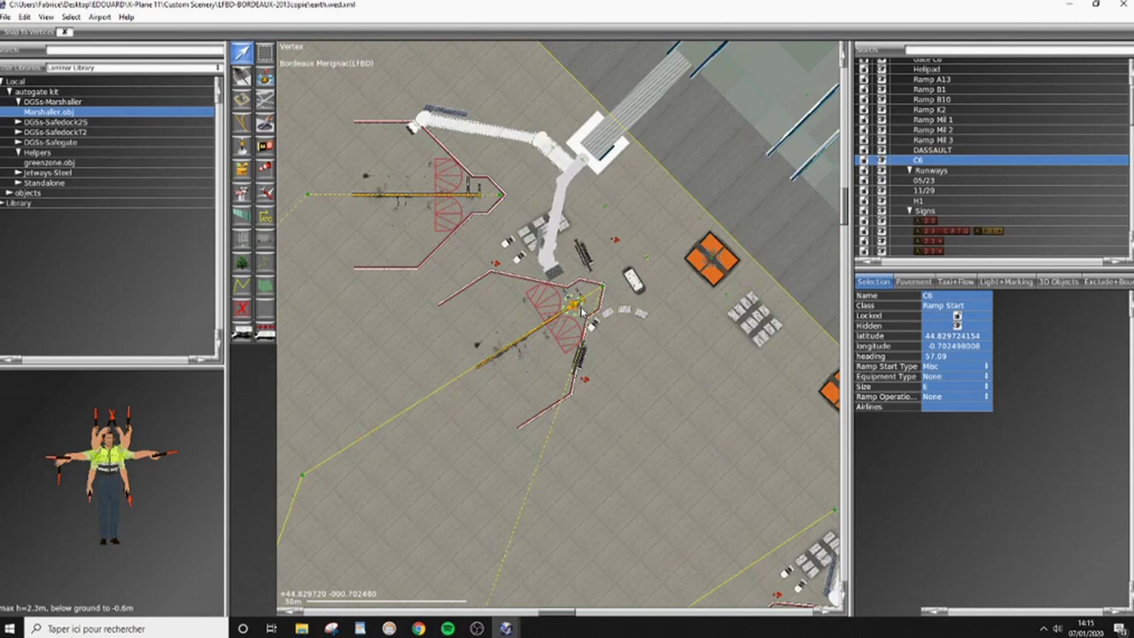
Step: Collapse the Ramp Starts, Signs, Runways, Taxiways, Tower, Beacon and Boundaries, and Windsocks groups in the hierarchy
scroll(911, 196, up, 5)
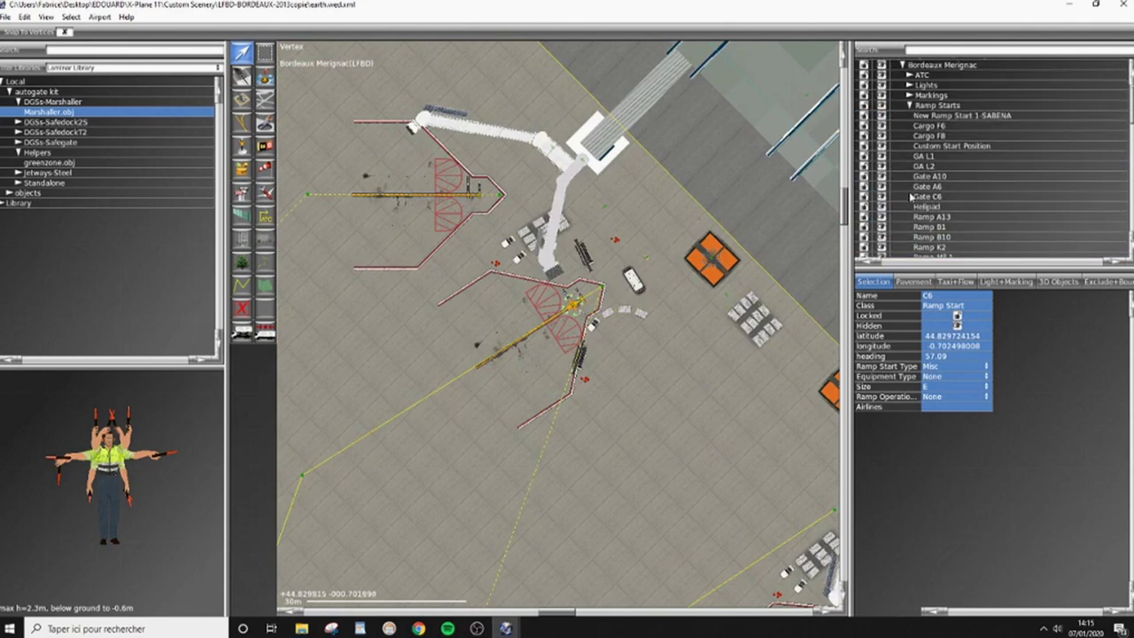
click(909, 105)
scroll(914, 107, up, 2)
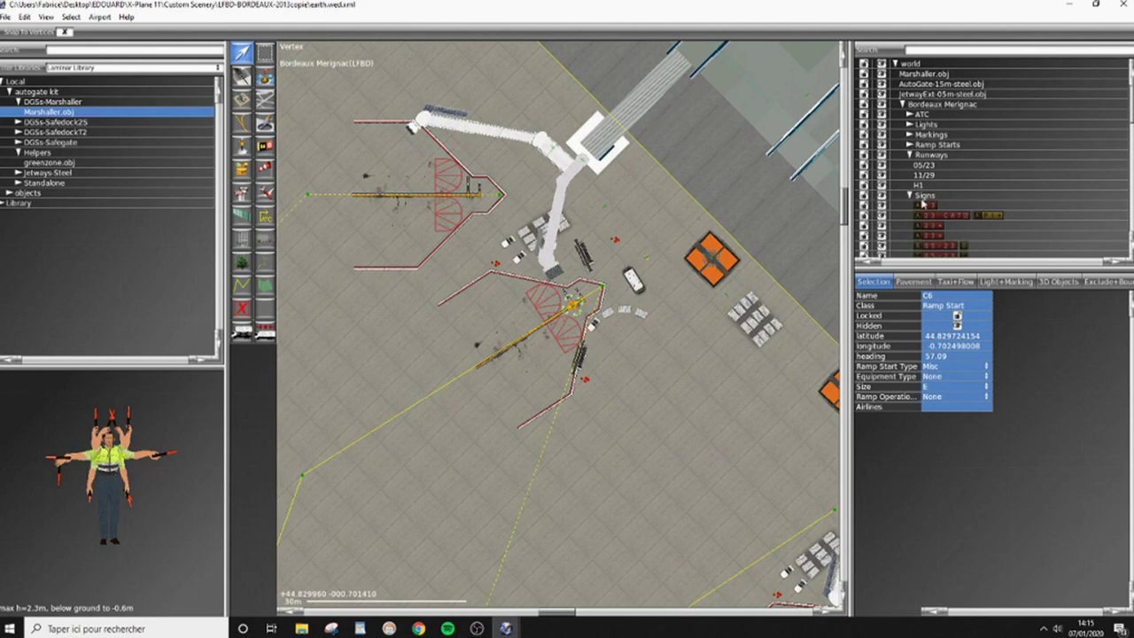
click(908, 195)
click(909, 155)
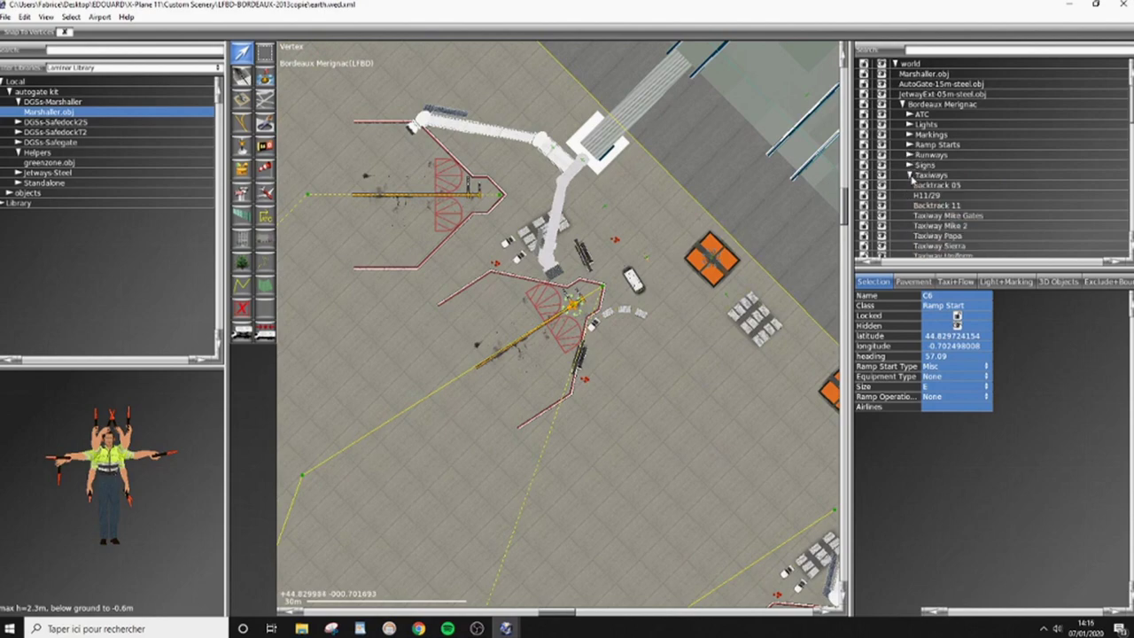
click(909, 175)
click(910, 186)
click(909, 195)
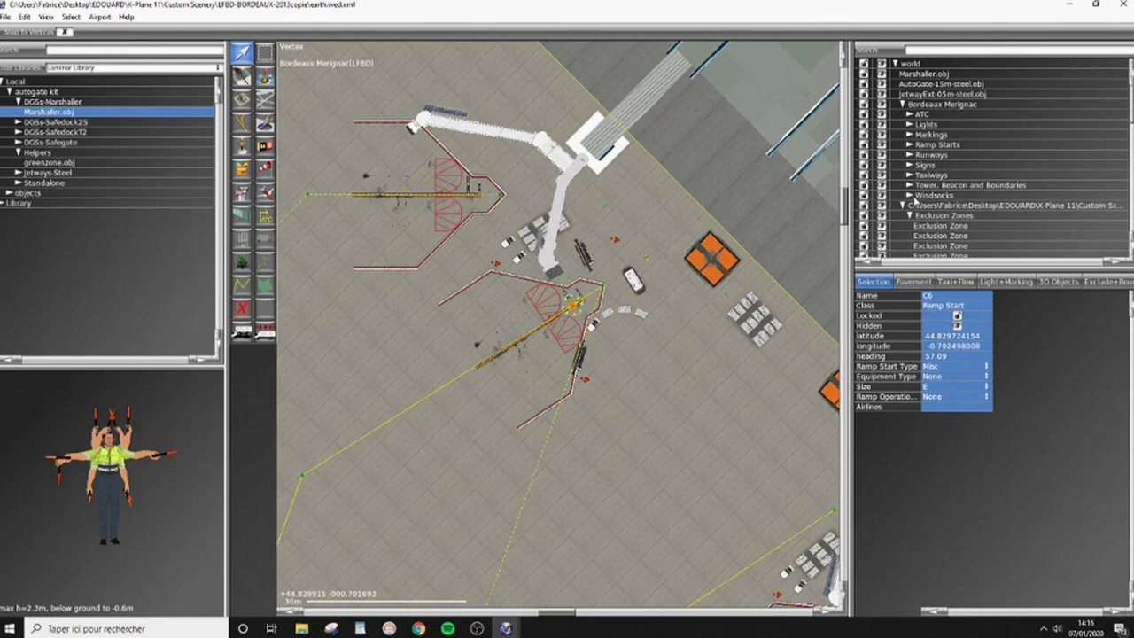
Step: Move Marshaller.obj, AutoGate-15m-steel.obj and JetwayExt-05m-steel.obj from the world level to the end of the imported custom scenery group
click(926, 73)
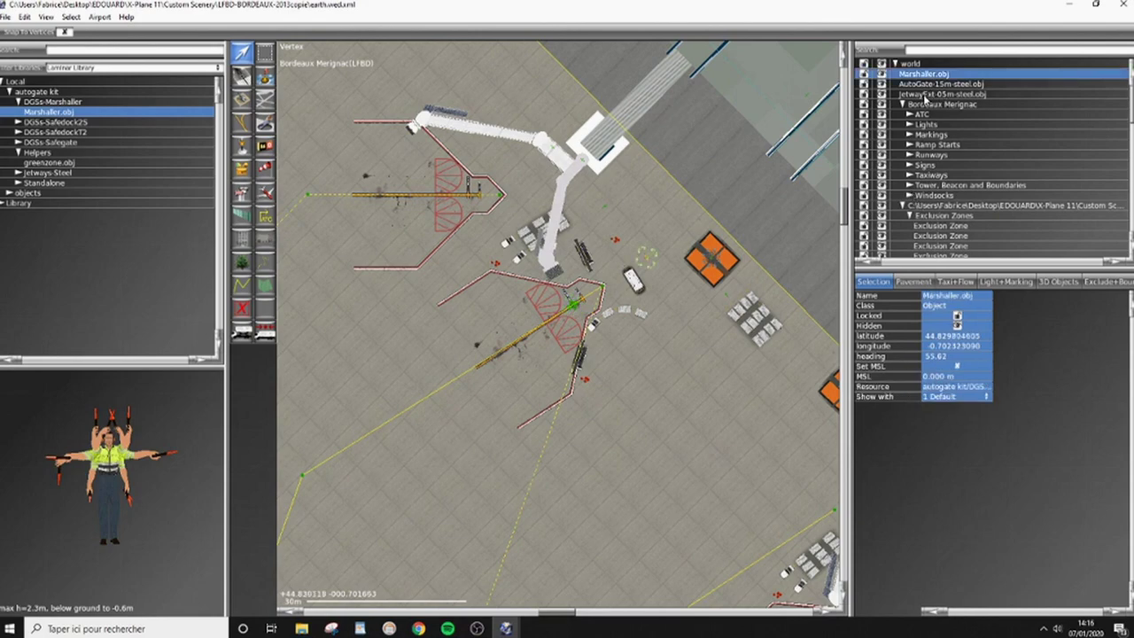
shift+click(926, 94)
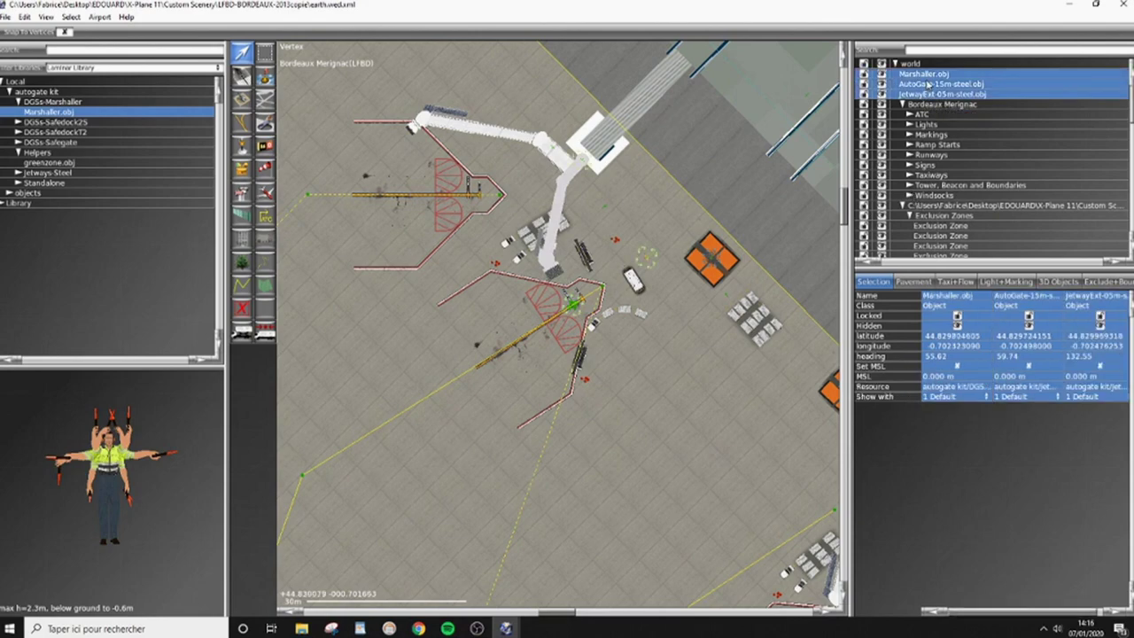
drag(928, 84, 932, 209)
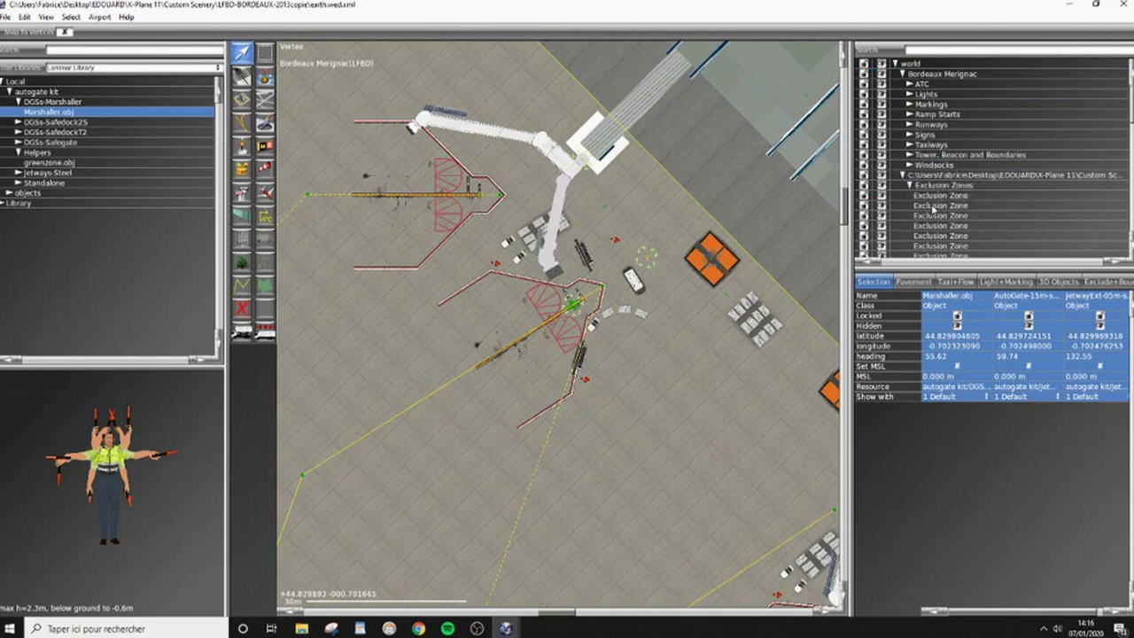
scroll(932, 209, down, 10)
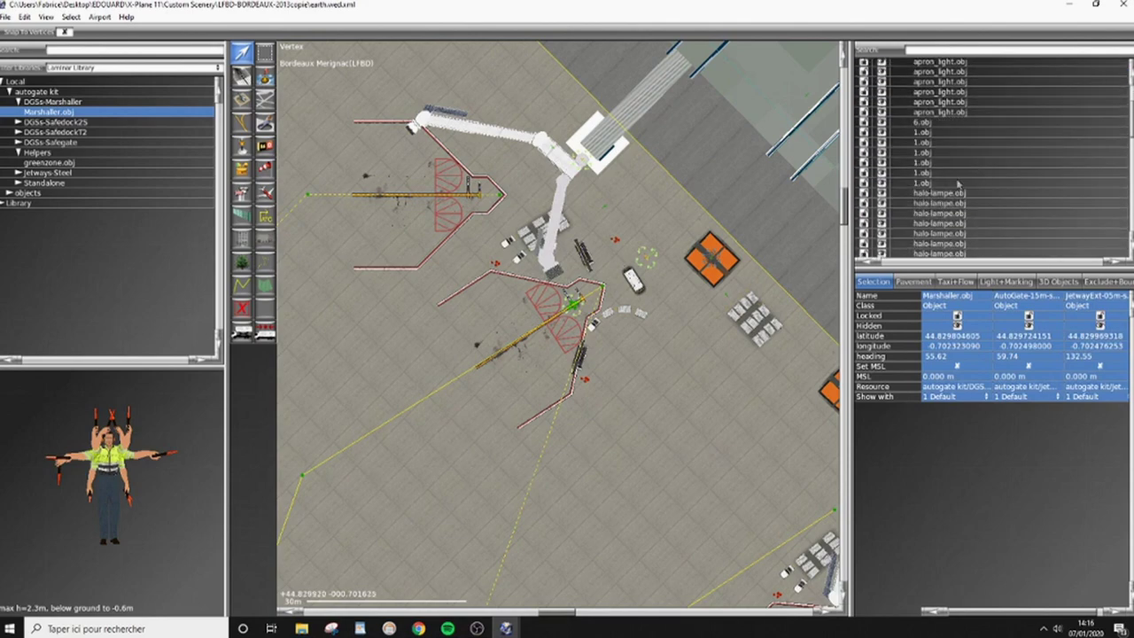
scroll(1128, 137, down, 10)
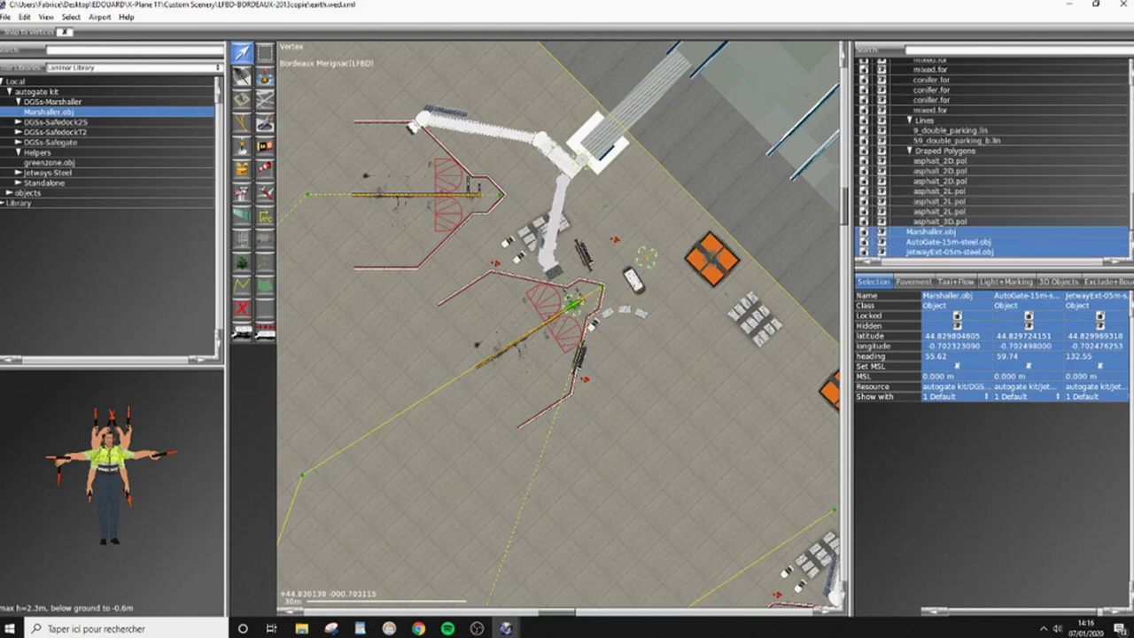
Step: Group the marshaller, AutoGate and jetway extension objects and name the group Jetways
click(24, 17)
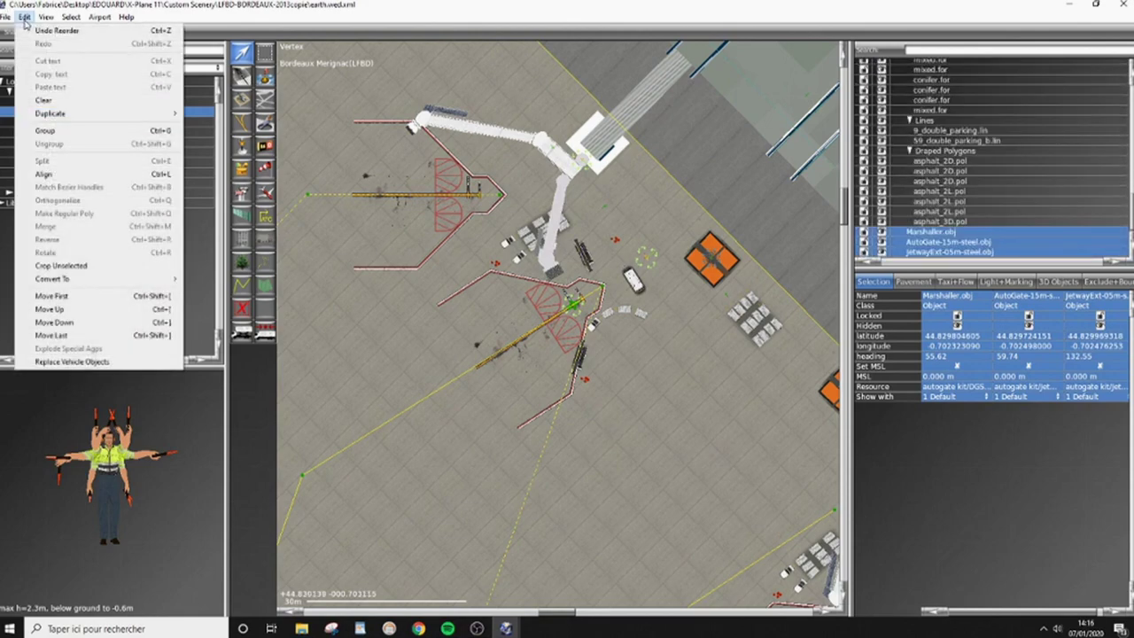
click(46, 130)
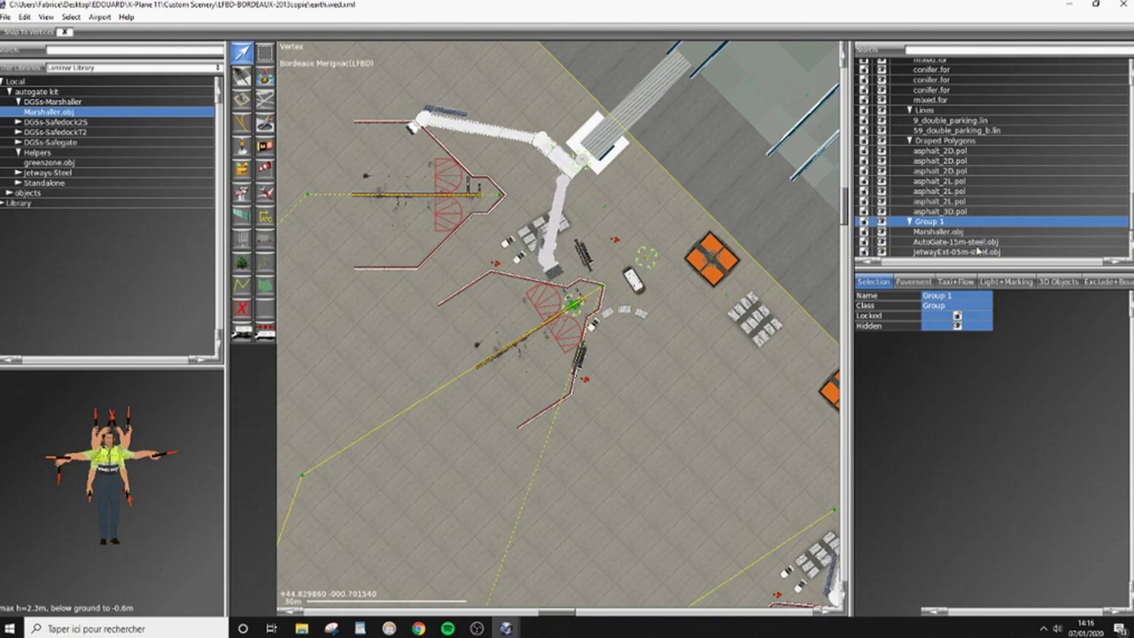
double_click(930, 221)
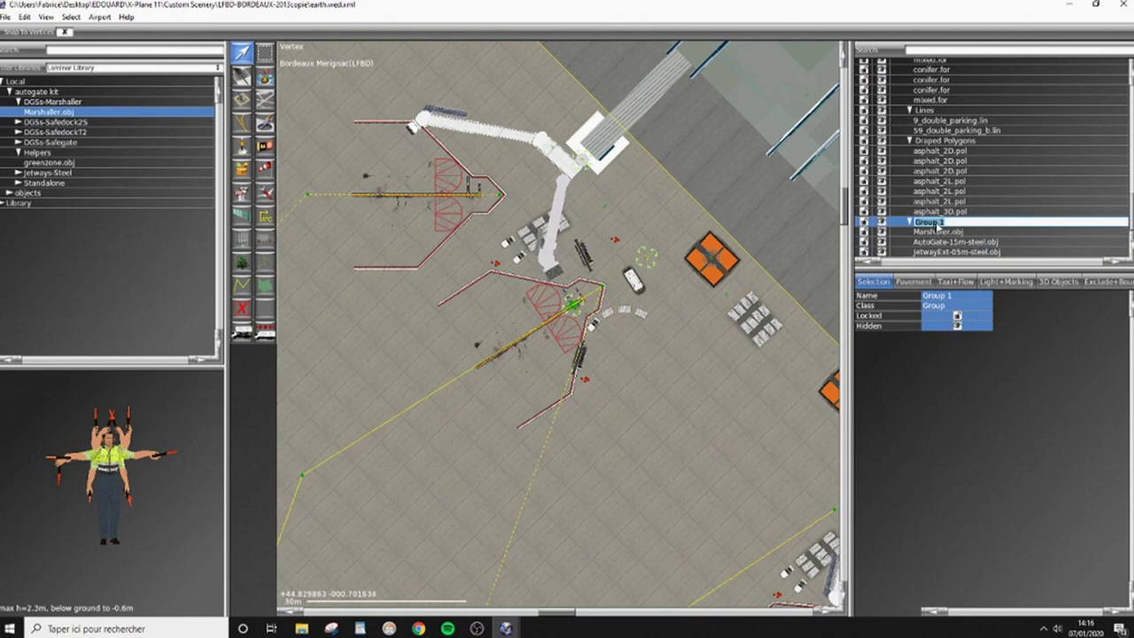
text(D)
key(Return)
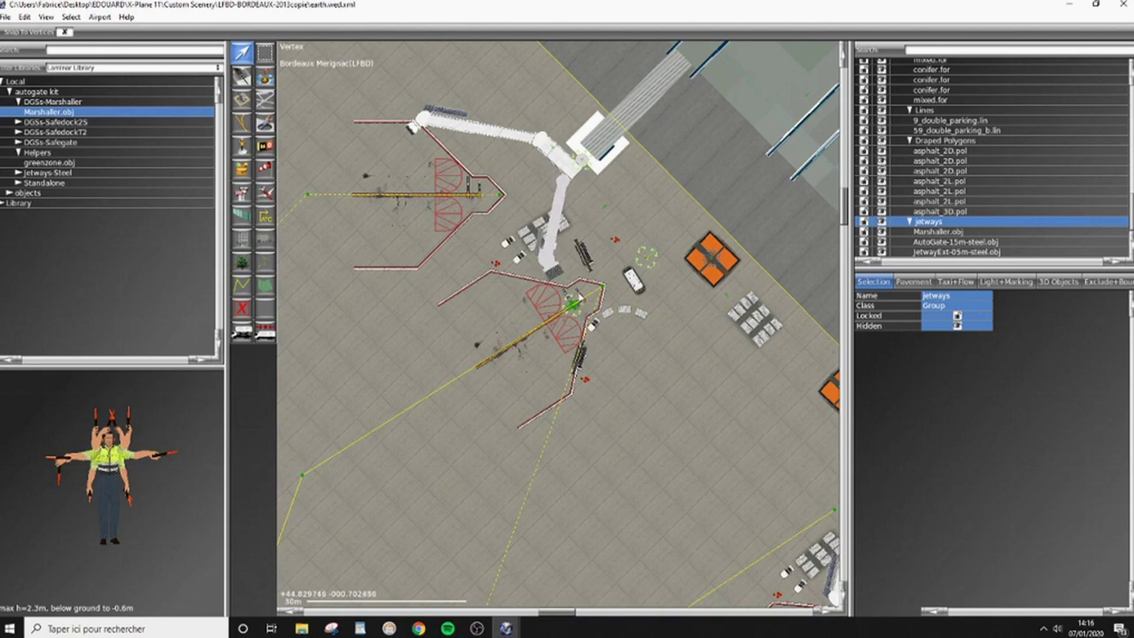
Step: Delete the static Air France aircraft parked on the stand beside the striped-roof pier building
scroll(558, 325, down, 5)
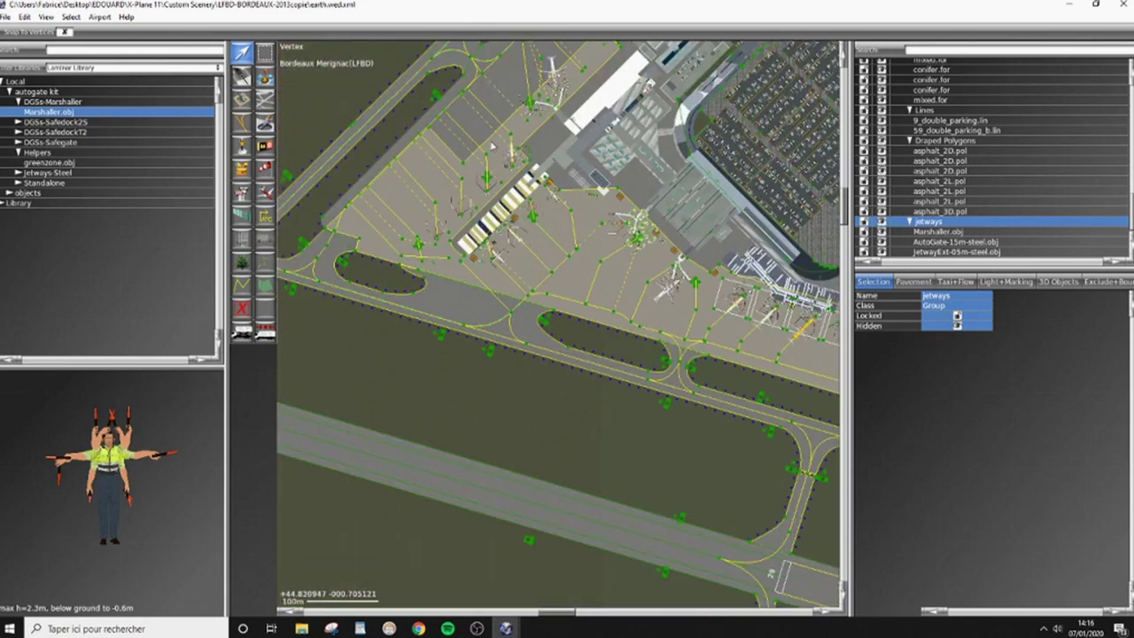
scroll(509, 169, up, 5)
scroll(509, 168, down, 5)
scroll(453, 388, up, 5)
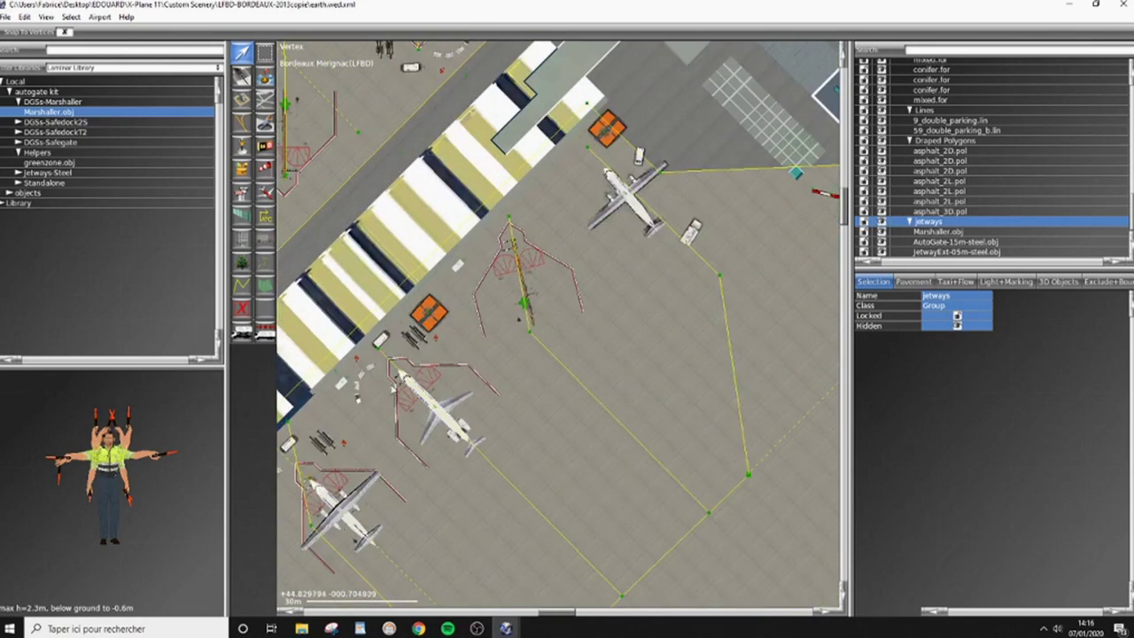
scroll(400, 372, up, 4)
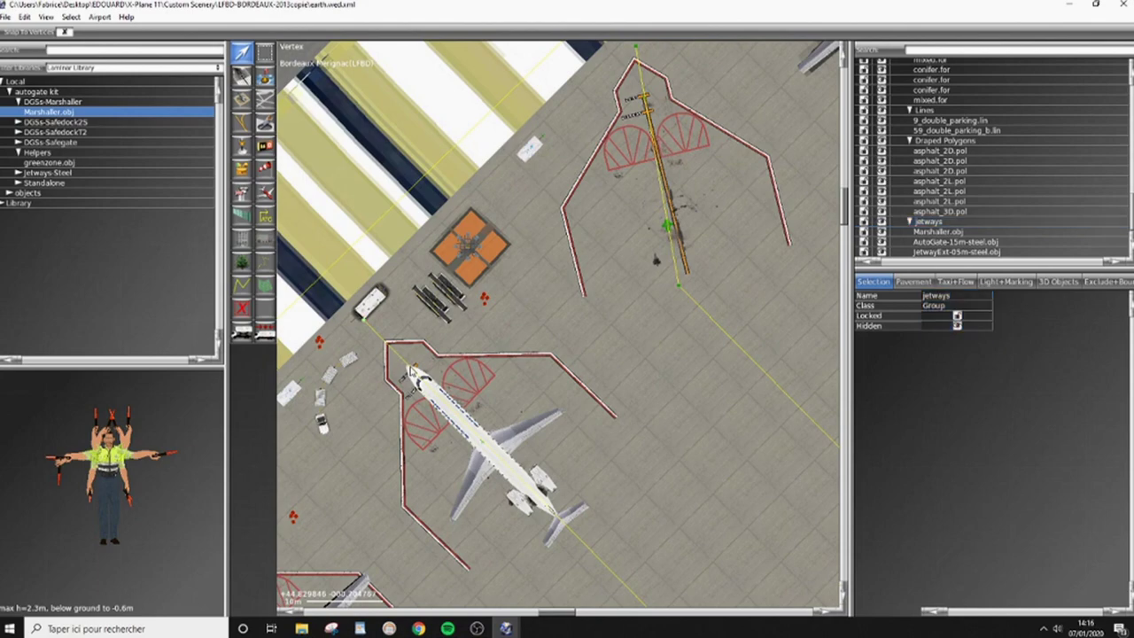
click(410, 370)
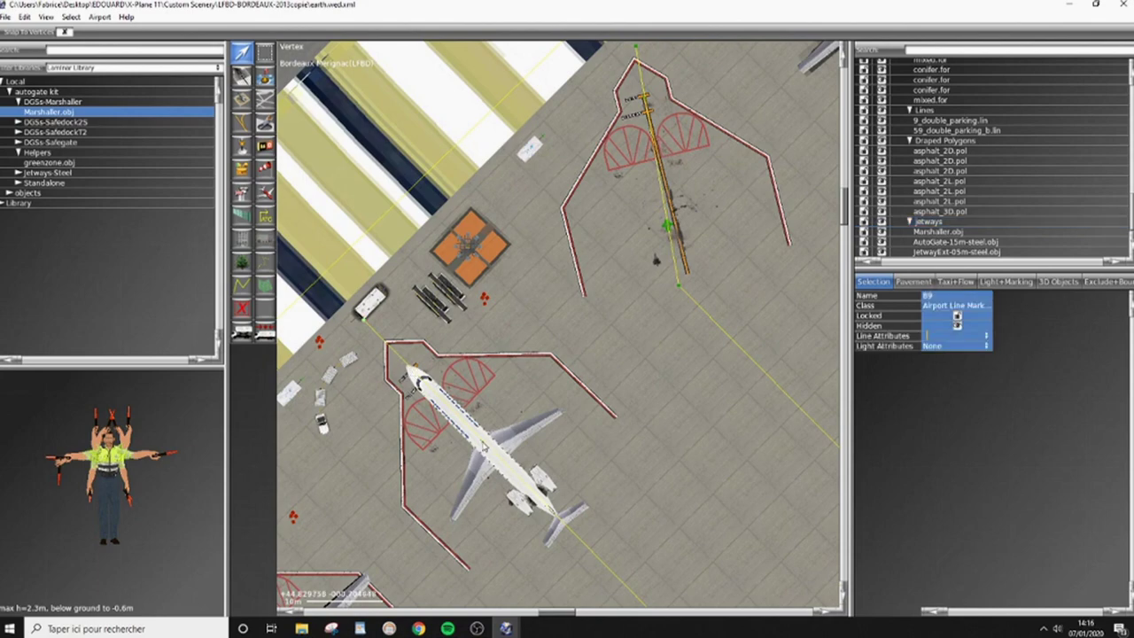
scroll(483, 447, up, 3)
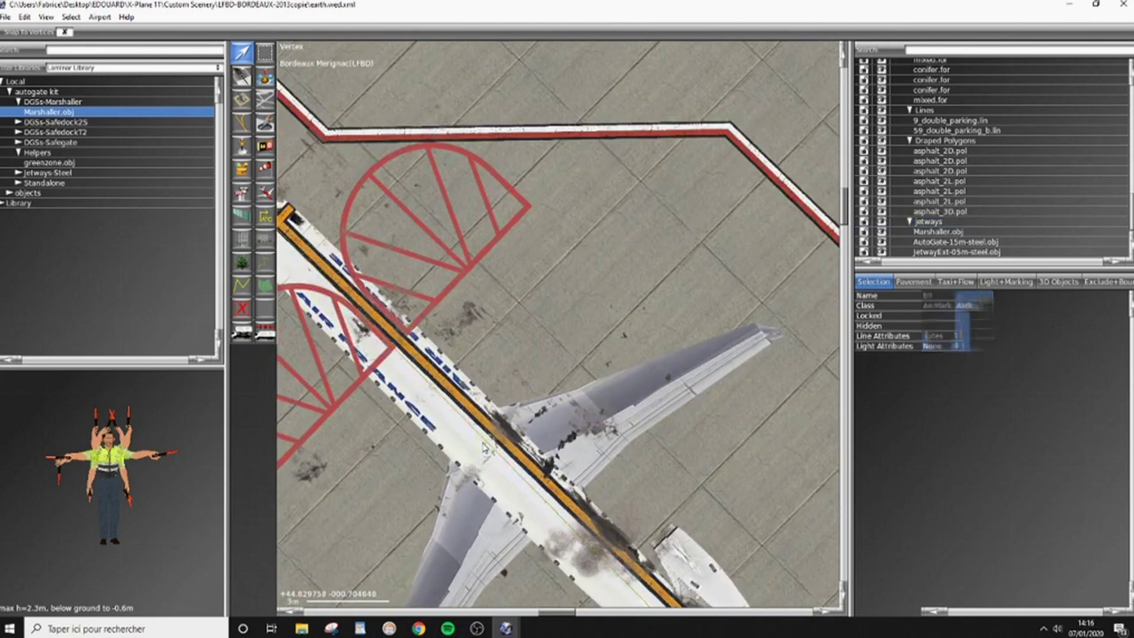
click(484, 448)
key(Delete)
scroll(484, 447, down, 6)
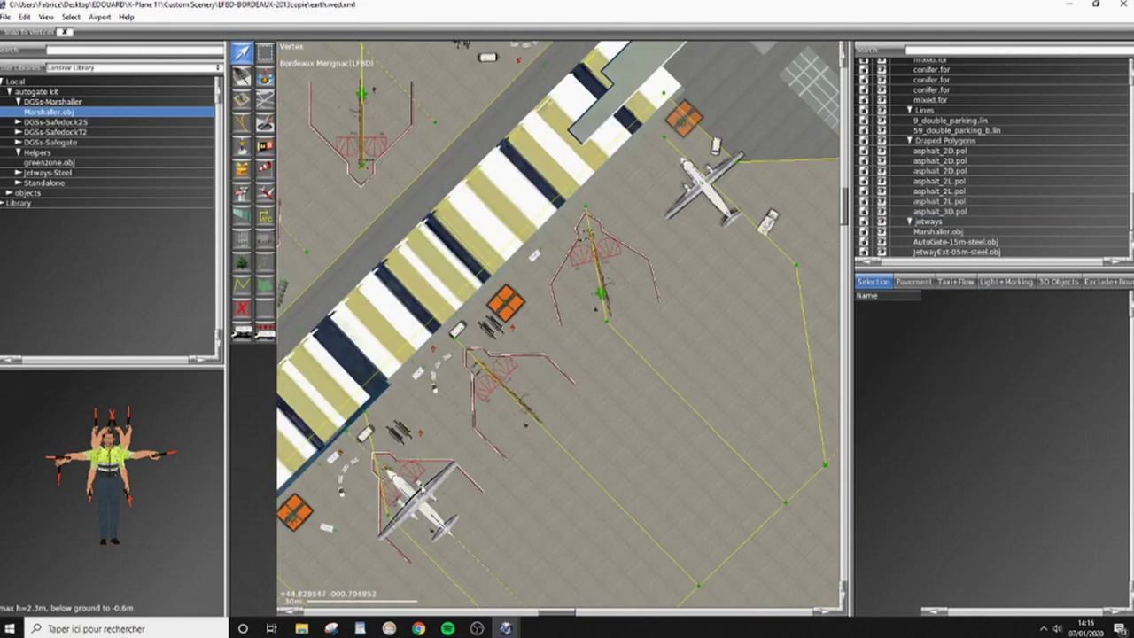
Step: Examine the cleared stand, the surrounding apron stands and the stand with the new AutoGate jetway
scroll(423, 487, down, 3)
scroll(424, 467, up, 4)
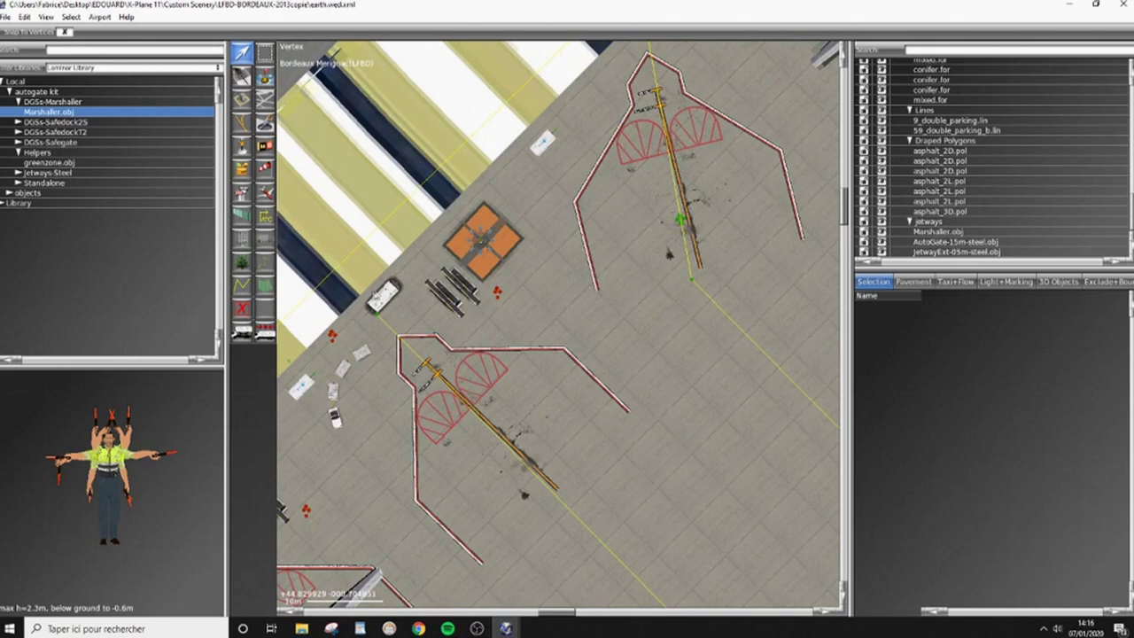
scroll(383, 319, up, 2)
scroll(497, 323, down, 3)
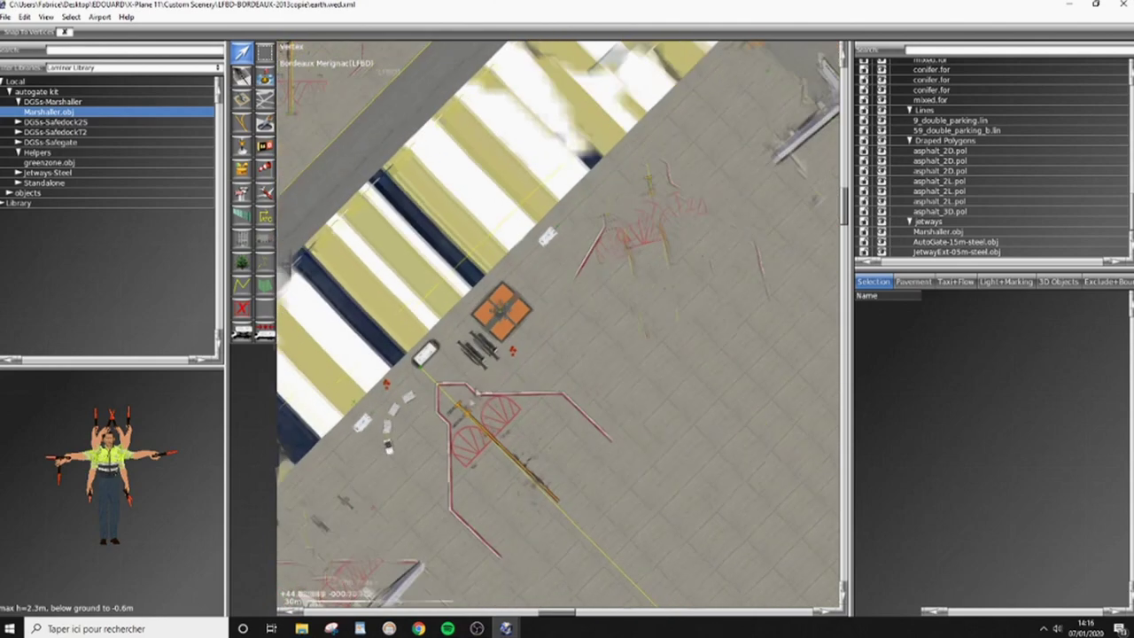
scroll(497, 323, up, 4)
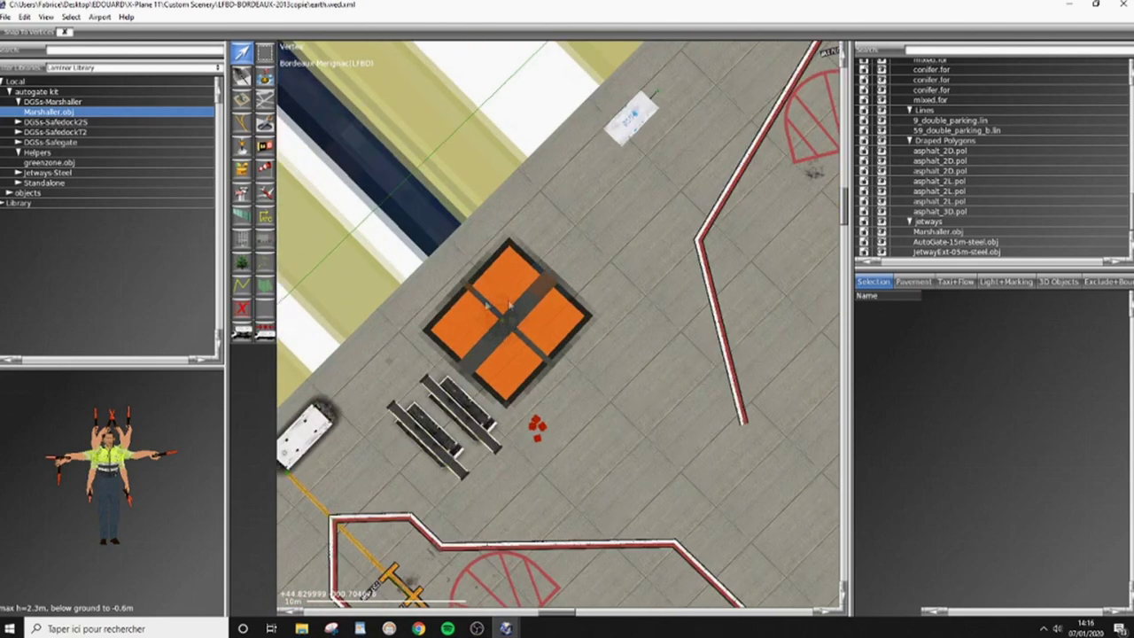
scroll(503, 323, down, 3)
scroll(542, 323, up, 1)
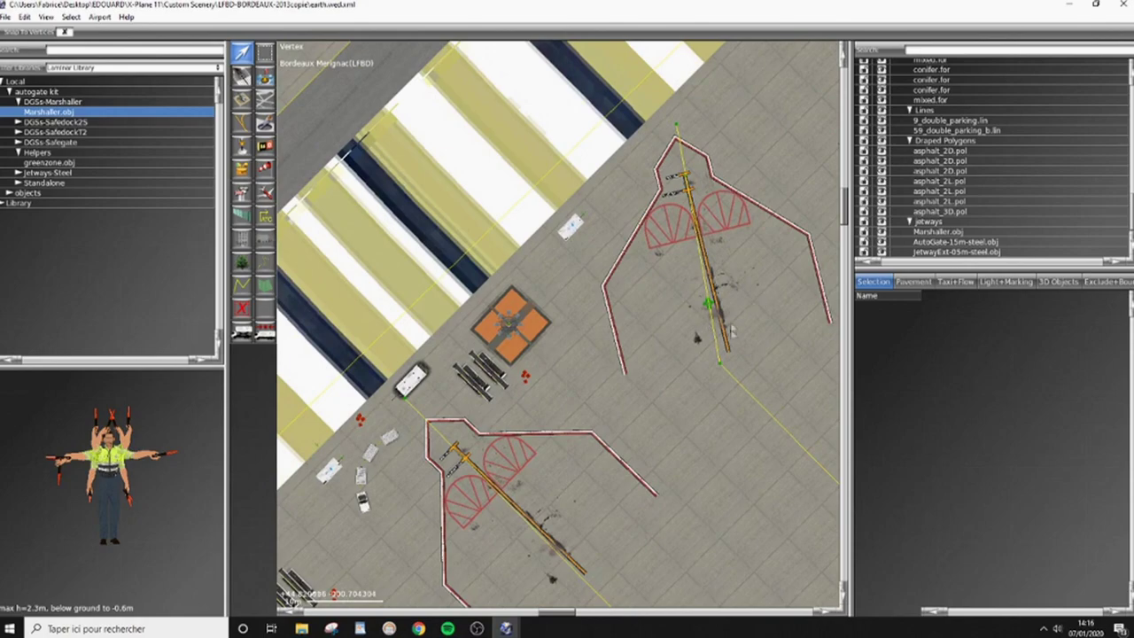
scroll(731, 329, down, 1)
scroll(582, 540, down, 5)
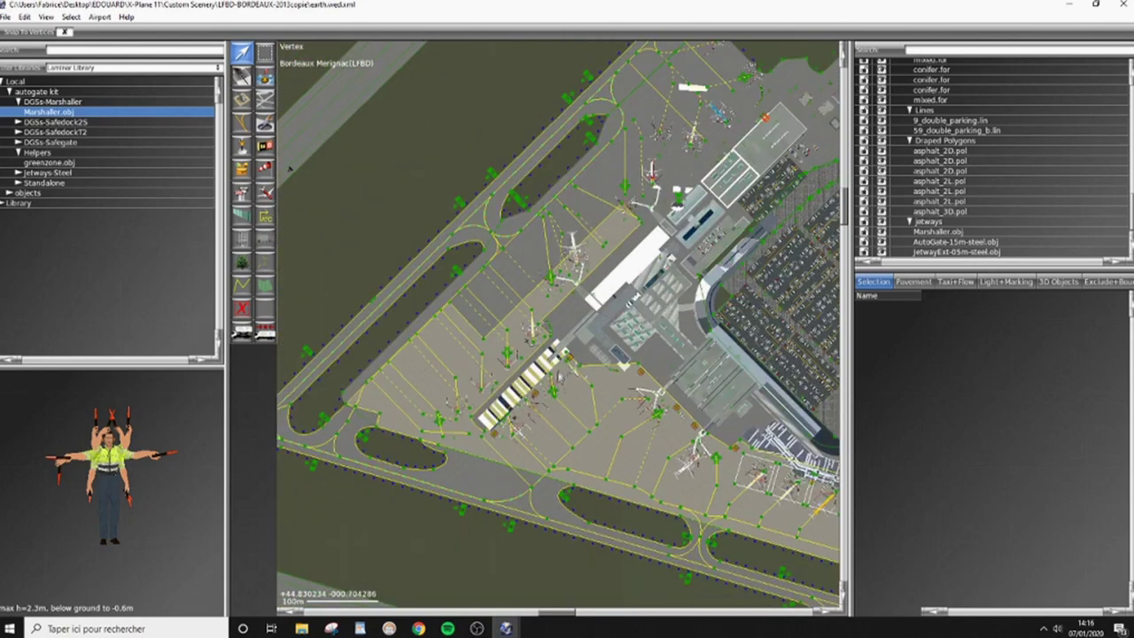
scroll(649, 256, down, 3)
scroll(649, 257, up, 6)
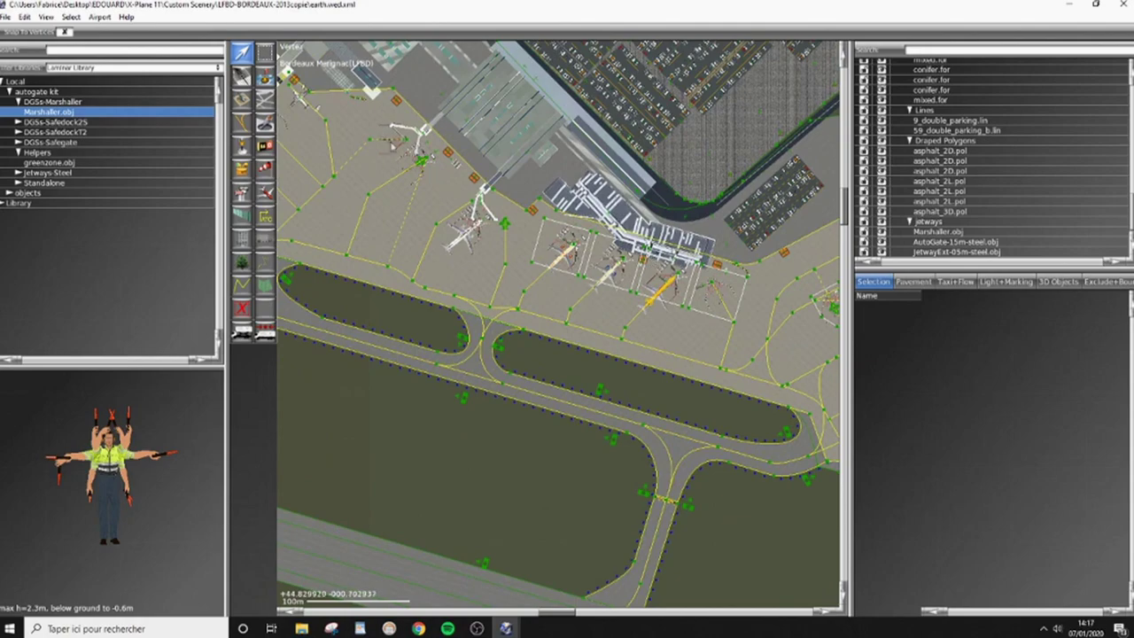
scroll(395, 147, up, 4)
scroll(490, 237, down, 3)
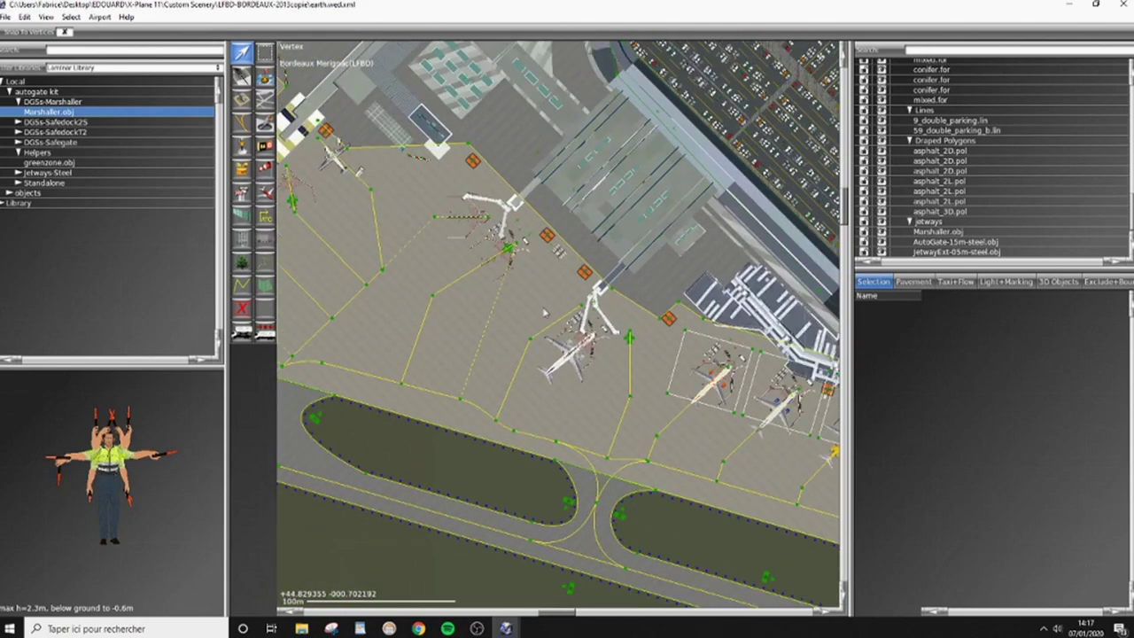
scroll(490, 238, up, 4)
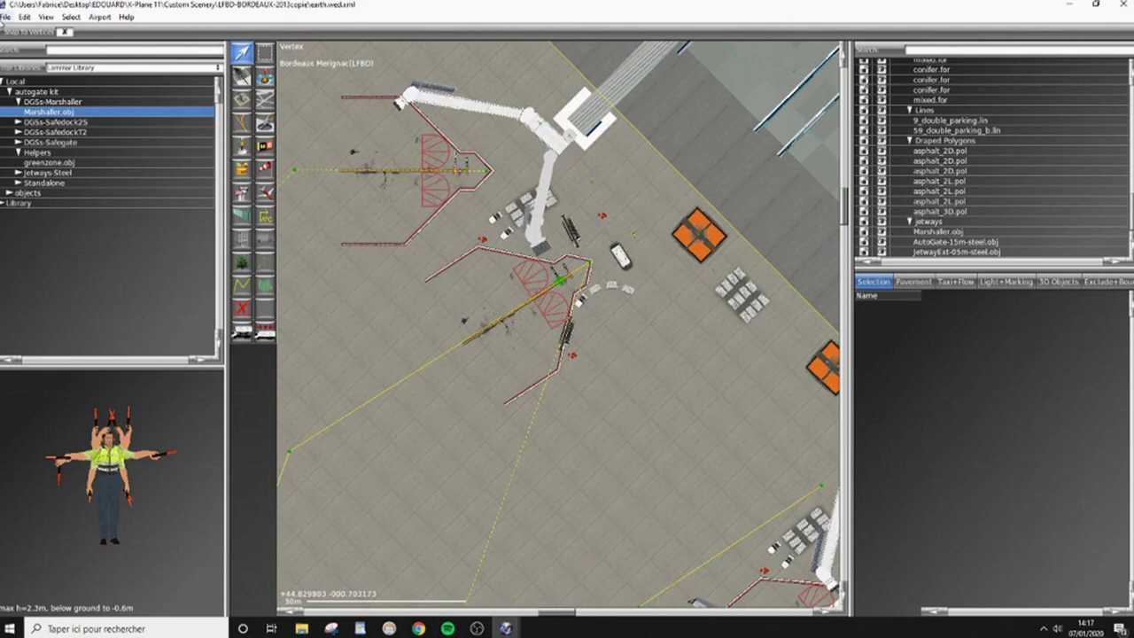
Step: Save the scenery, try to export apt.dat, and close the validation results
click(5, 16)
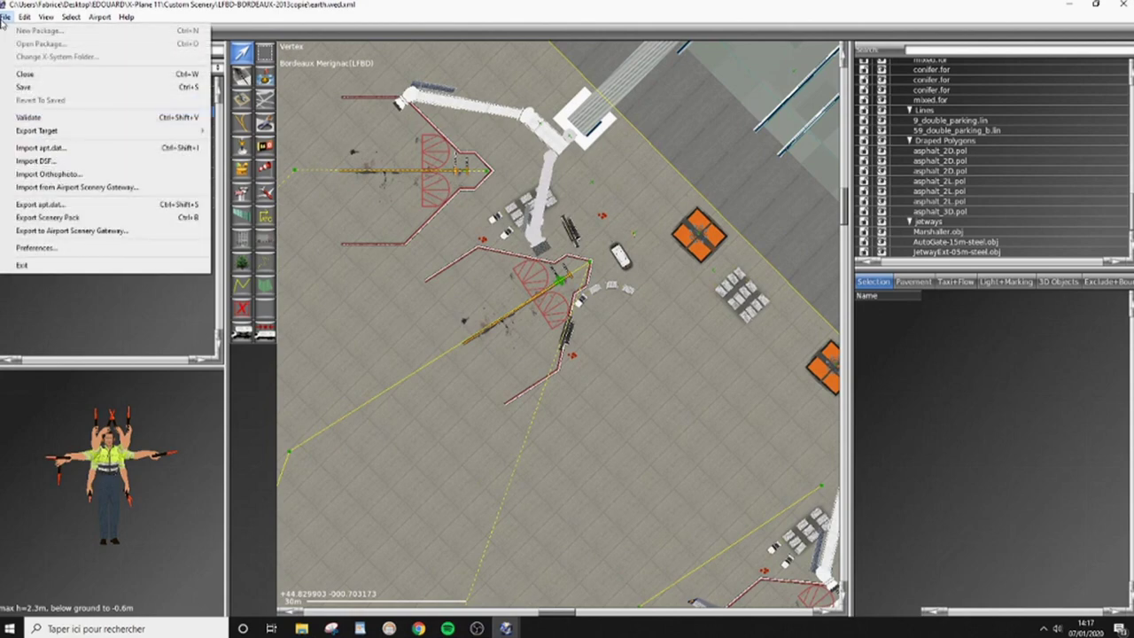
click(41, 90)
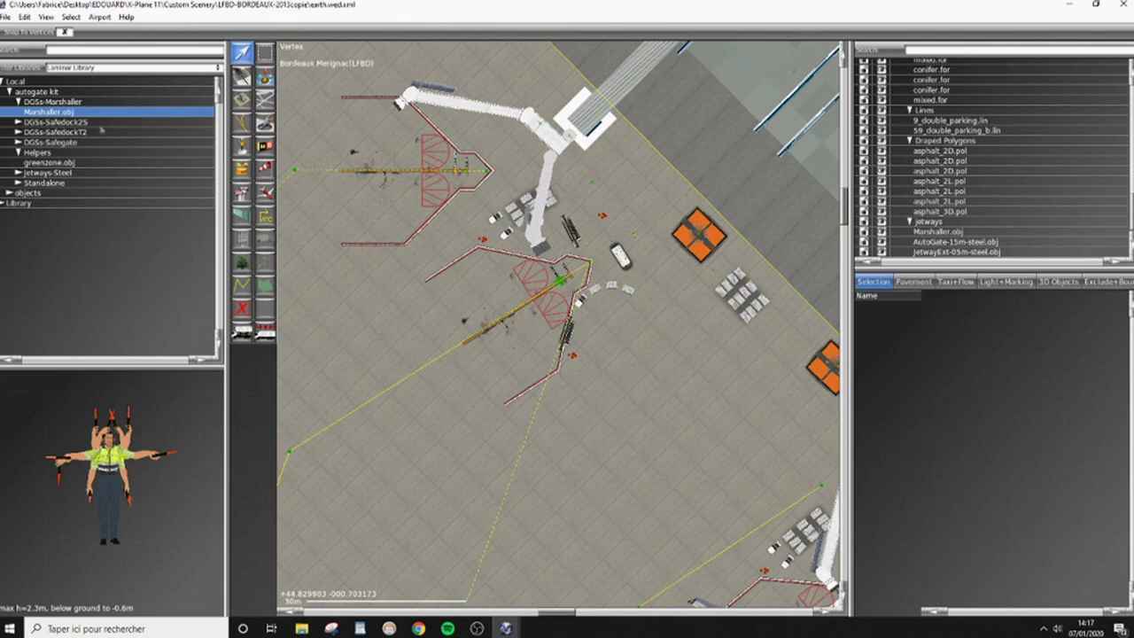
click(7, 18)
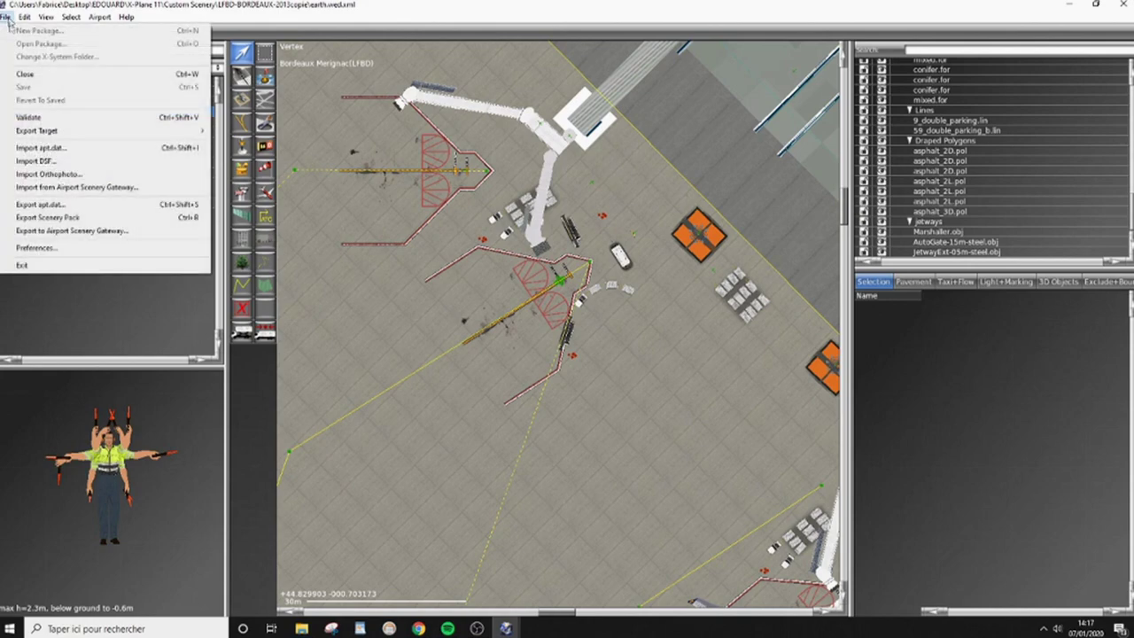
click(44, 206)
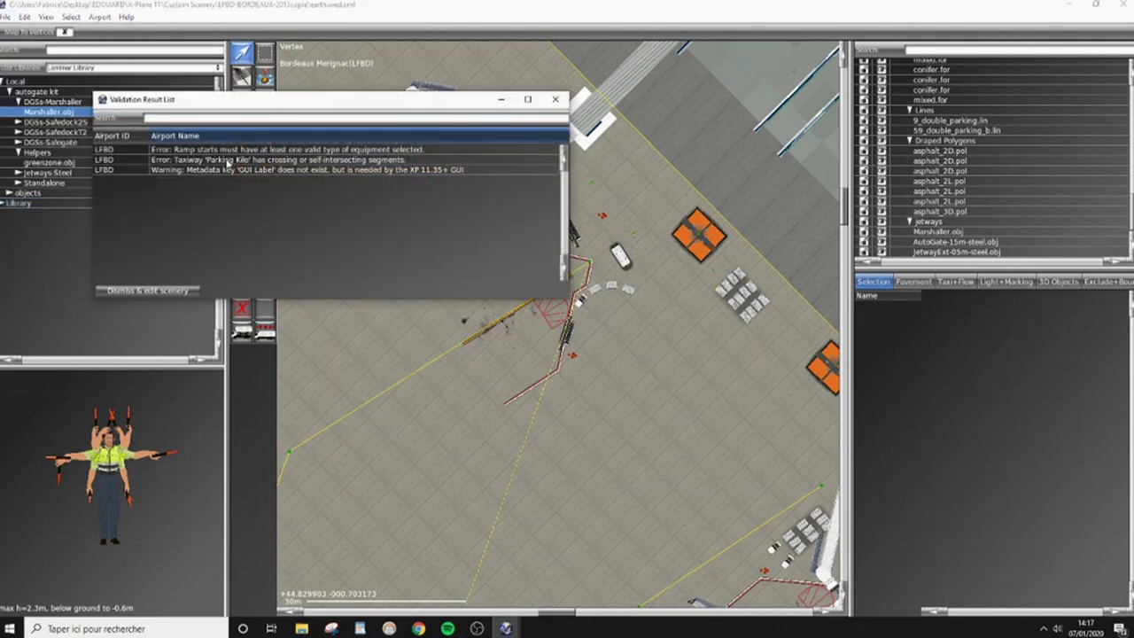
click(554, 99)
Step: Set ramp start C6 to type Gate, equipment type Jets and ramp operation Airline
scroll(613, 248, up, 10)
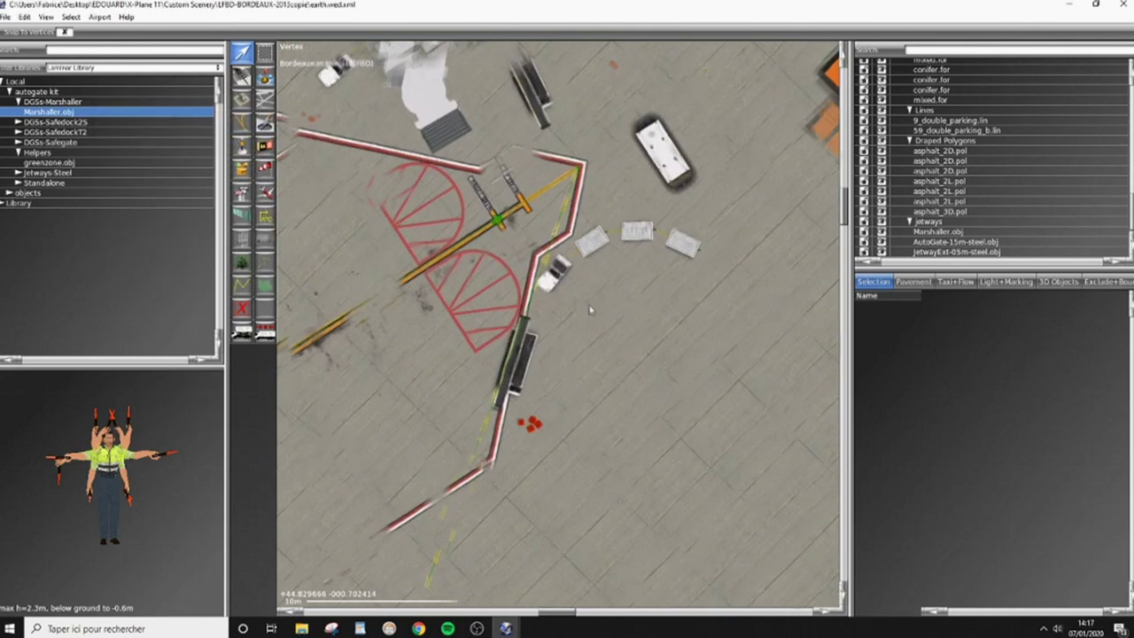
scroll(471, 212, up, 2)
click(529, 220)
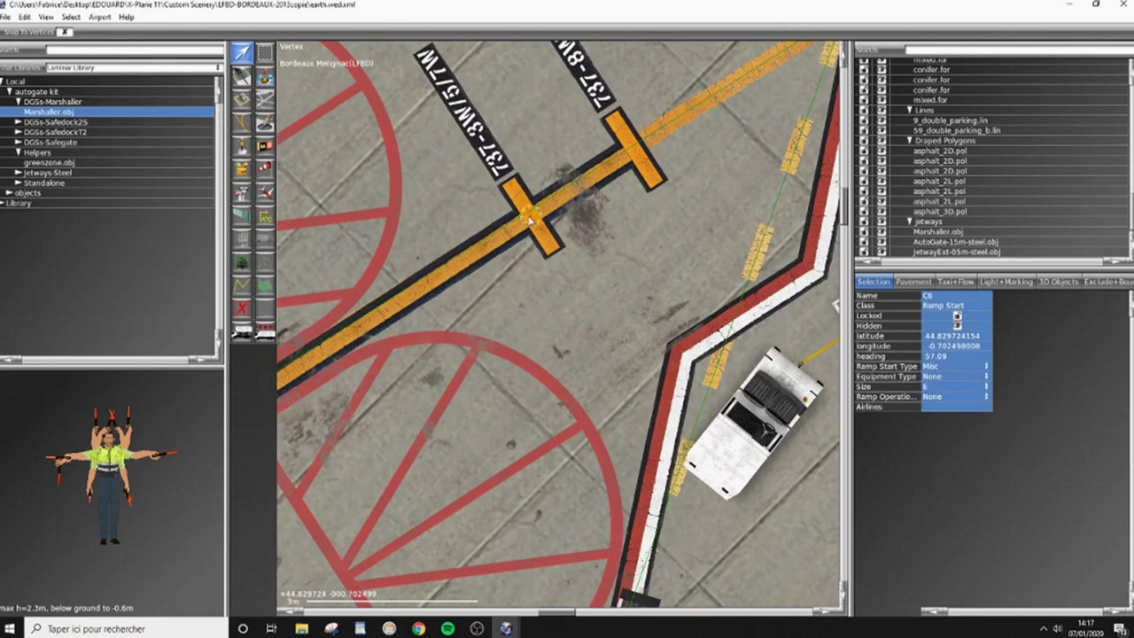
click(953, 367)
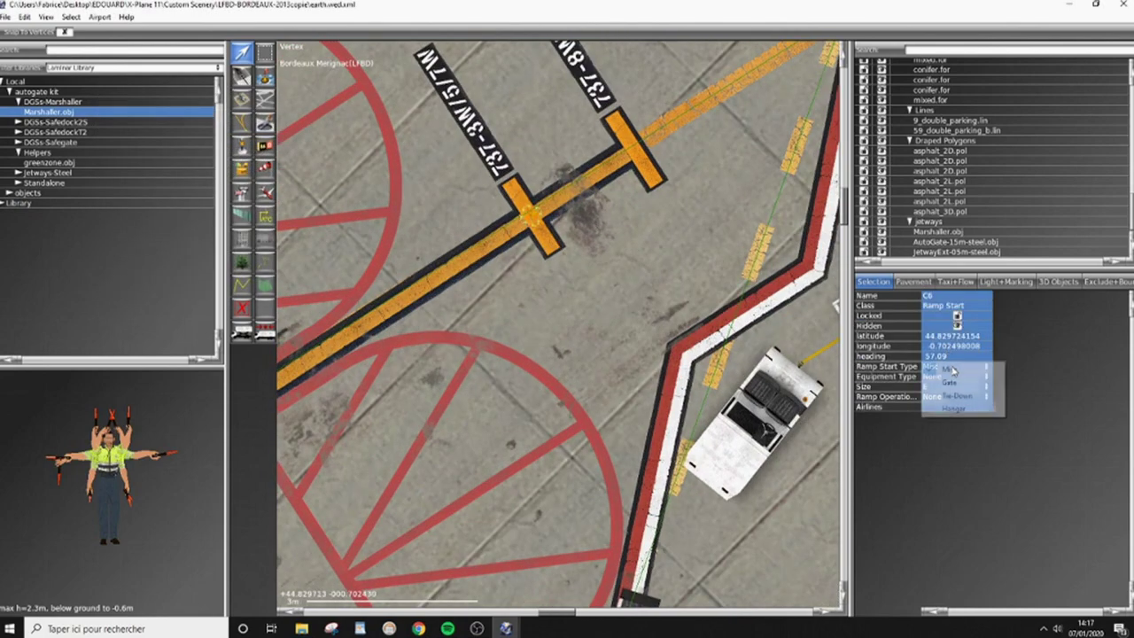
click(949, 382)
click(955, 377)
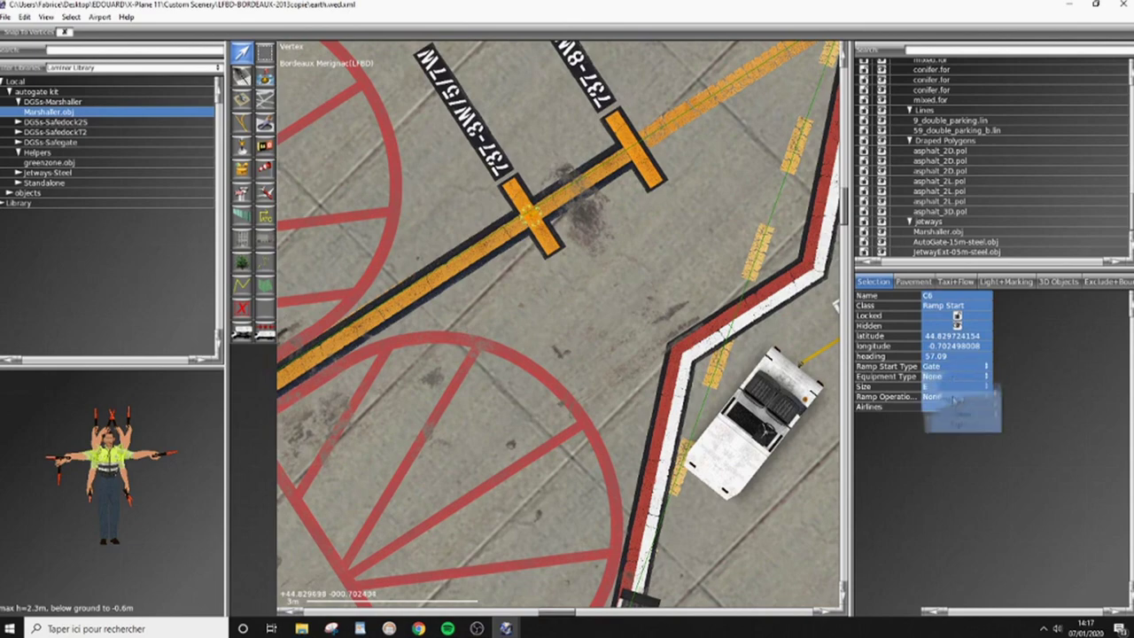
click(955, 394)
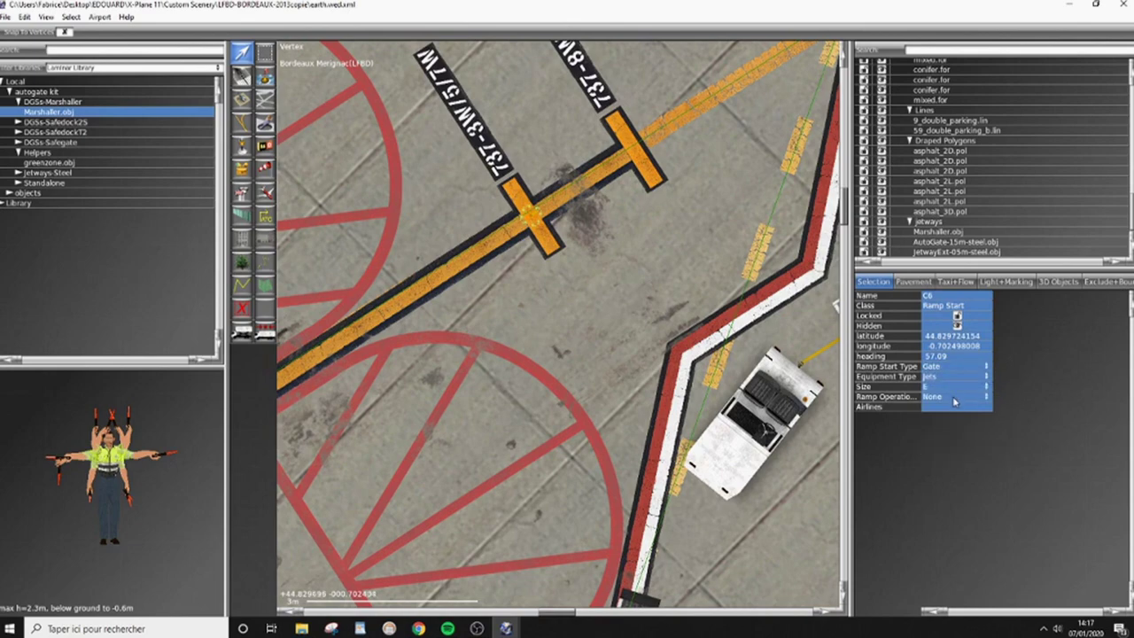
click(953, 398)
click(952, 426)
scroll(639, 350, down, 5)
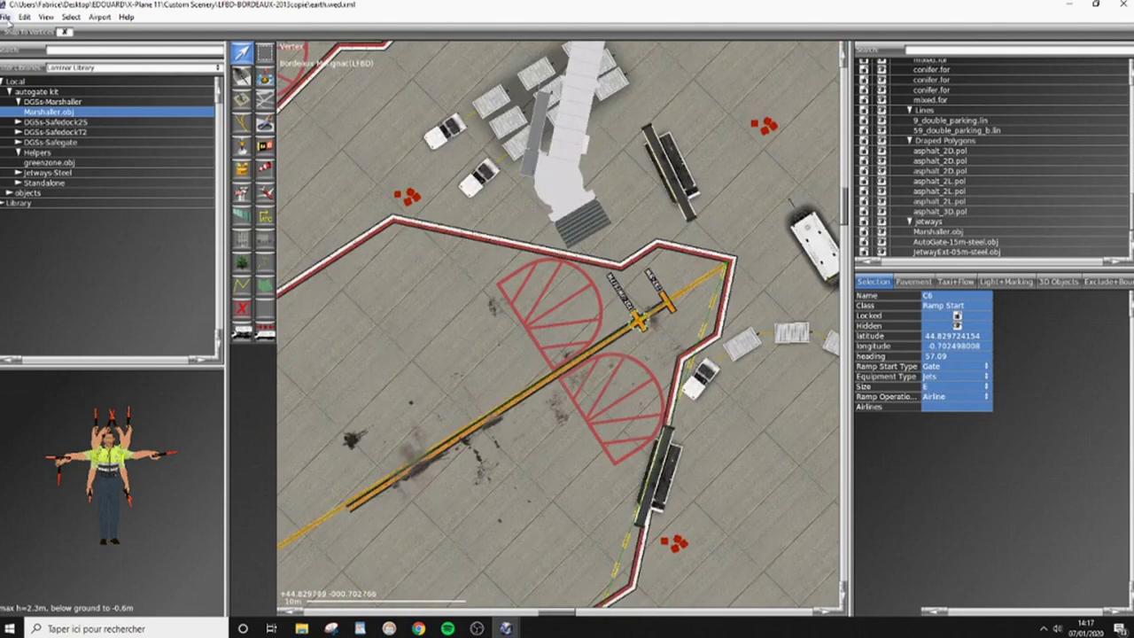
Step: Save the scenery with the corrected ramp start and retry the apt.dat export
click(6, 18)
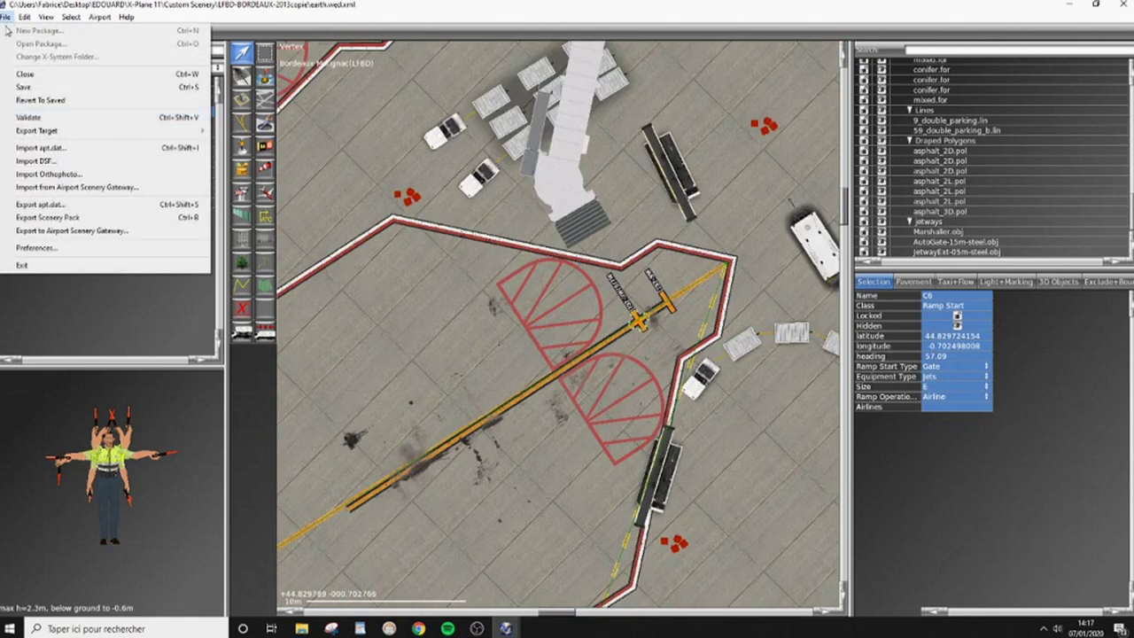
click(29, 89)
click(6, 18)
click(31, 205)
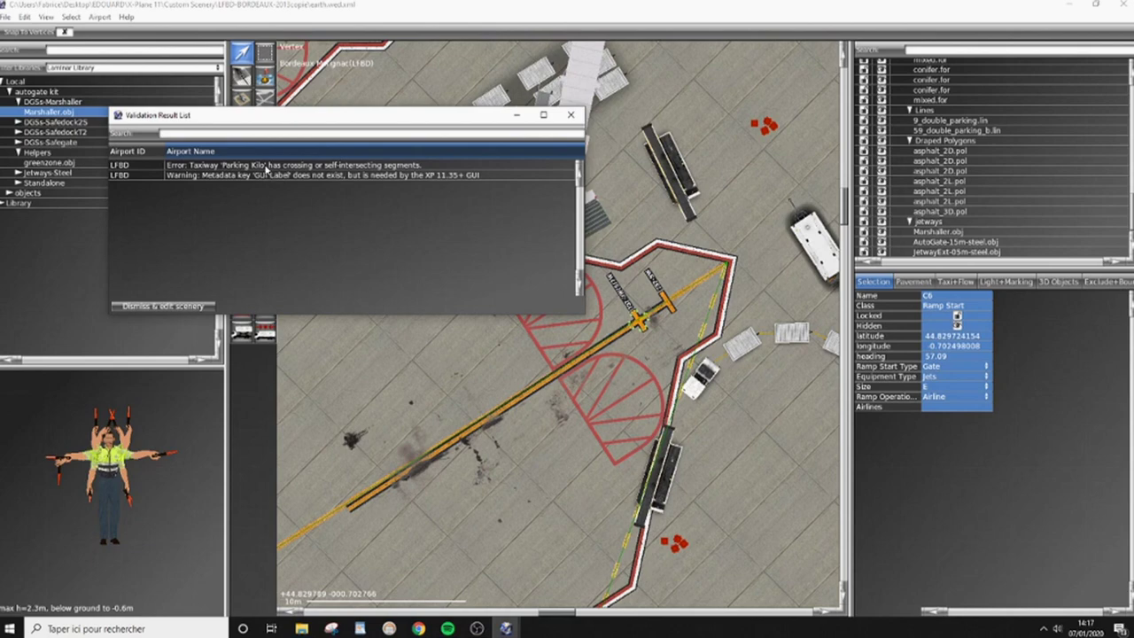
Step: Select the self-intersecting 'Parking Kilo' taxiway from the validation results and close the results list
click(266, 166)
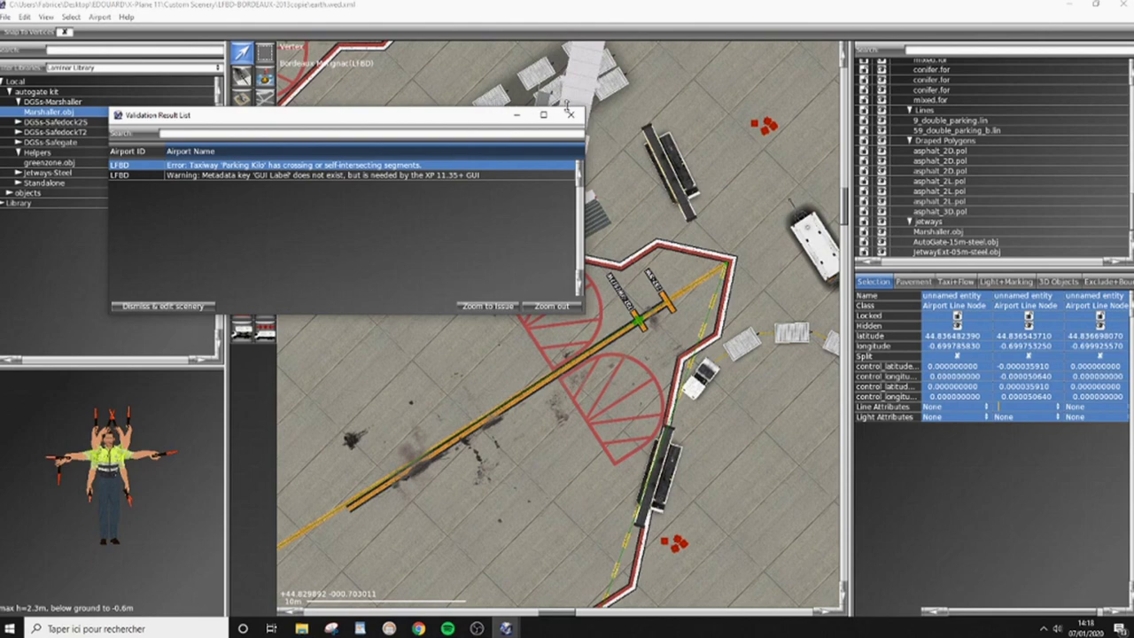
click(571, 116)
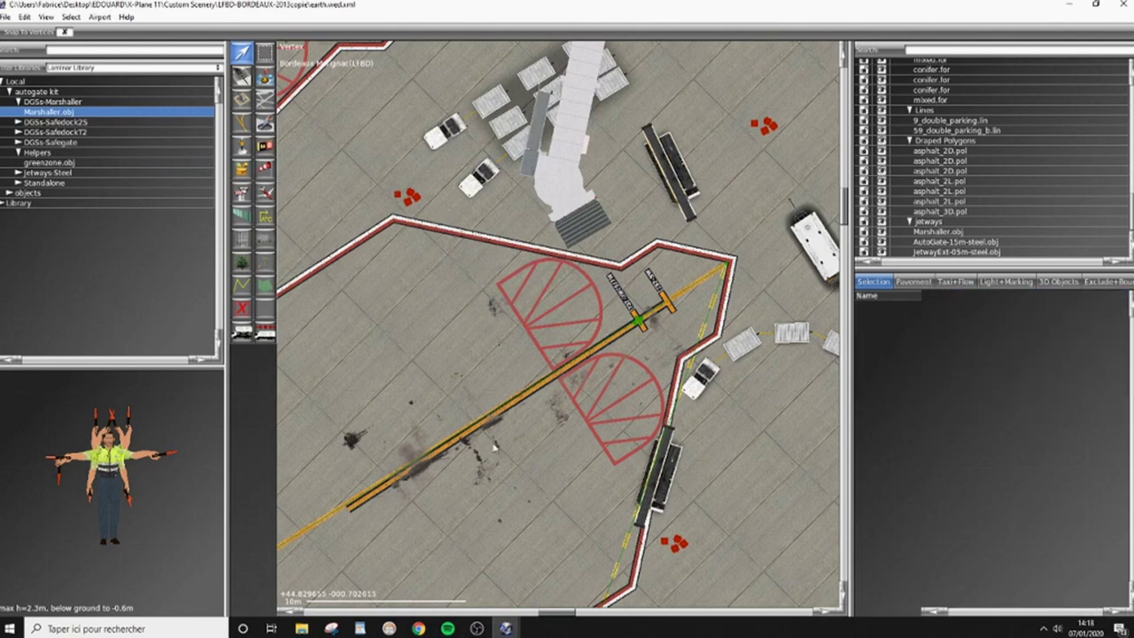
scroll(496, 442, down, 5)
Step: Export the airport data over the existing apt.dat in the Earth nav data folder and close the validation results
click(5, 17)
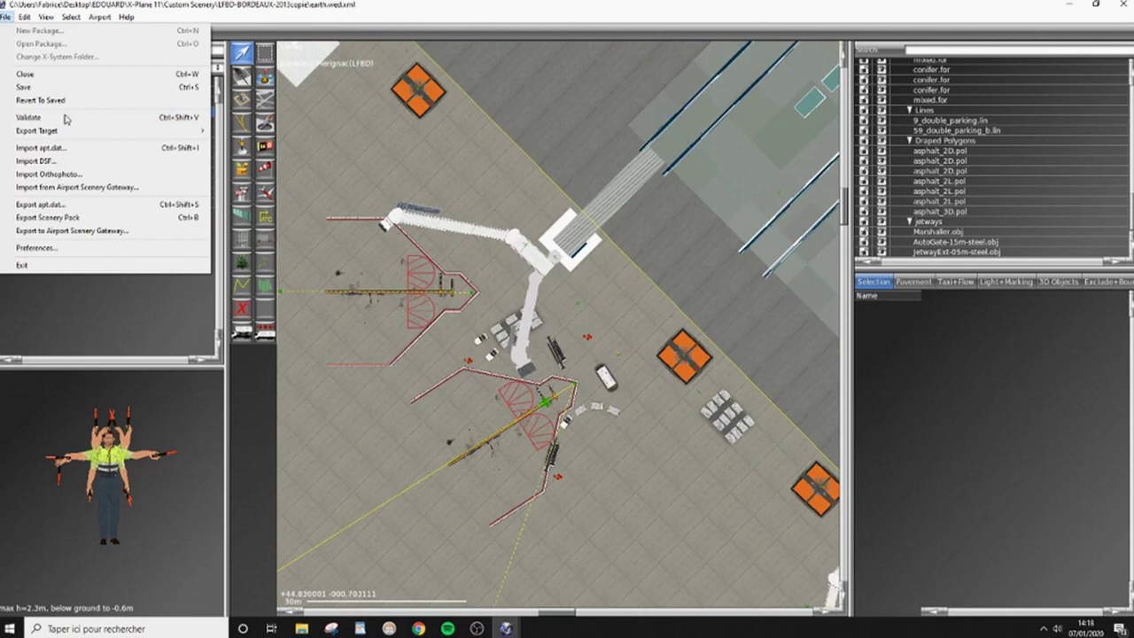
click(53, 205)
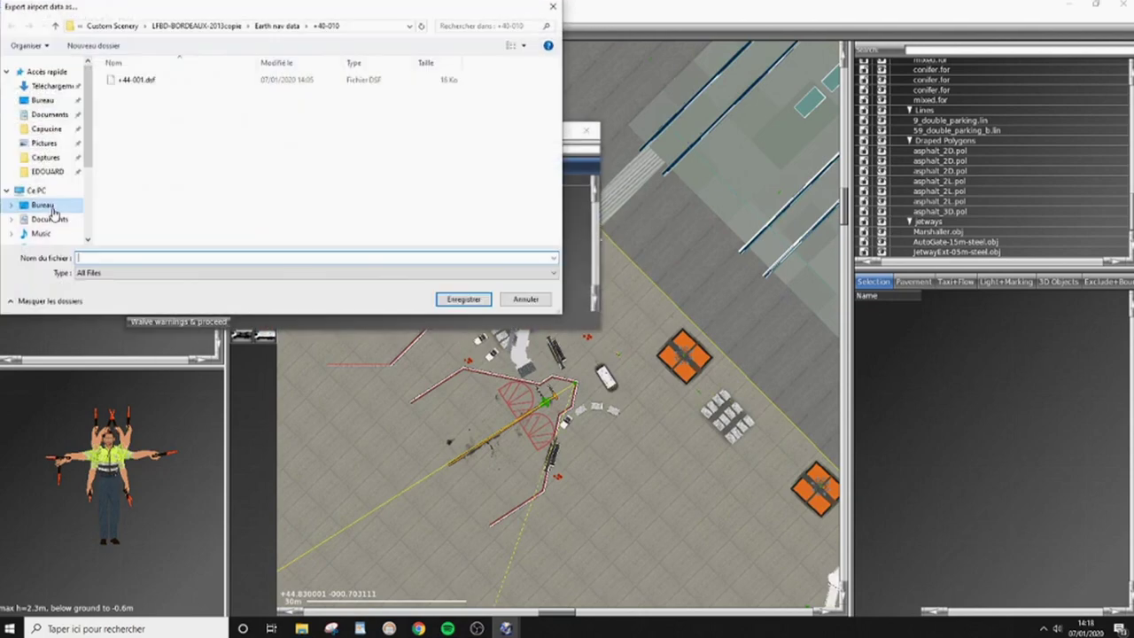
click(277, 26)
click(137, 94)
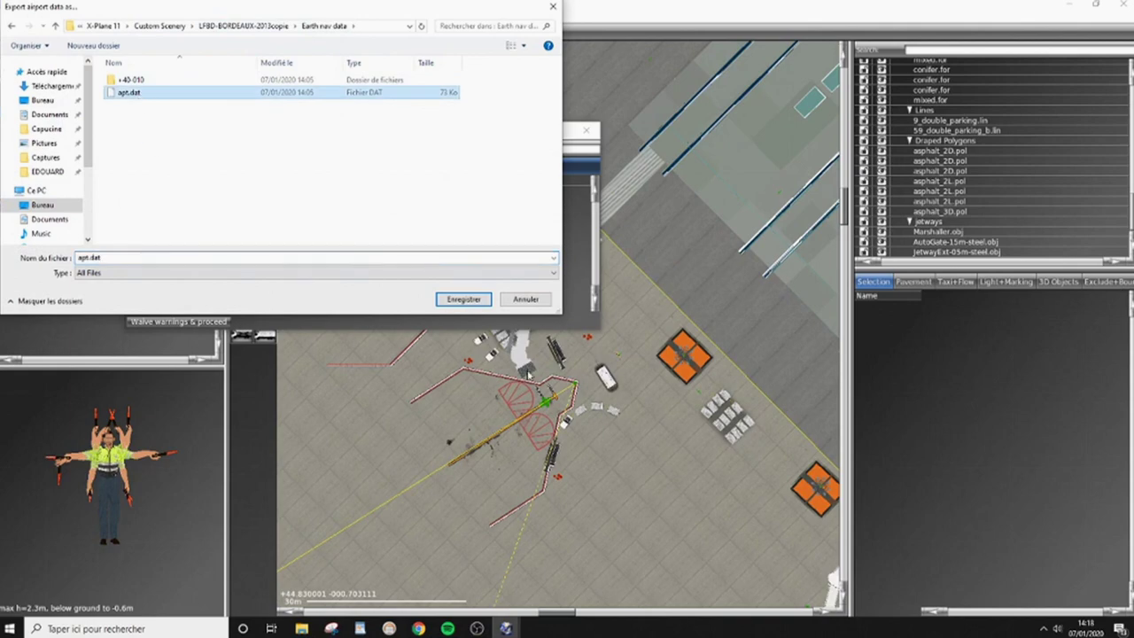
click(462, 299)
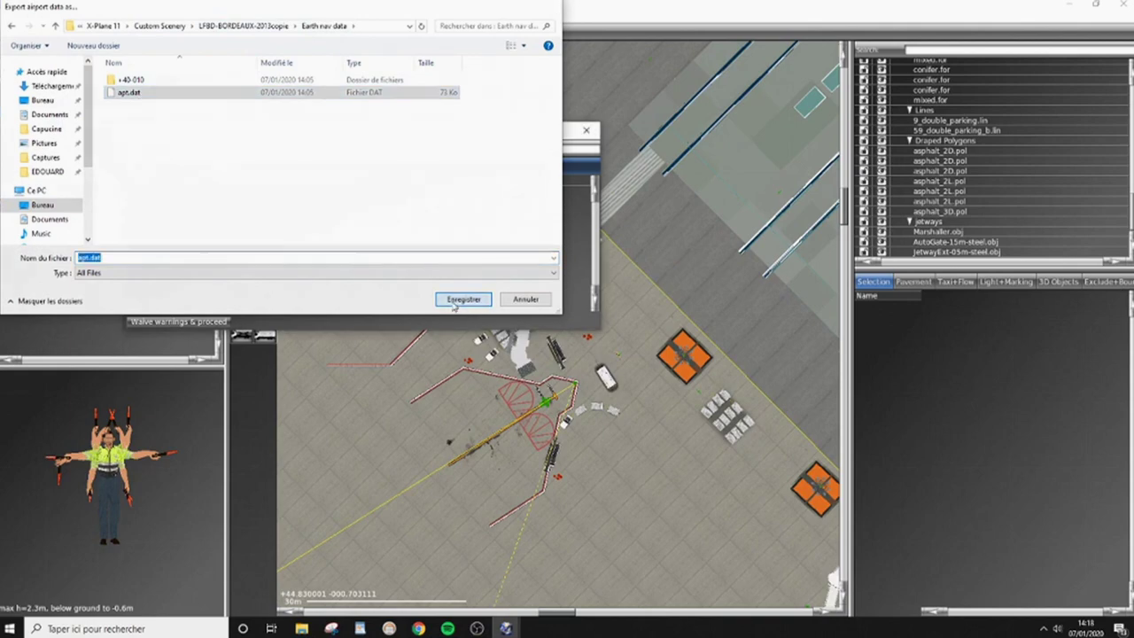
click(586, 132)
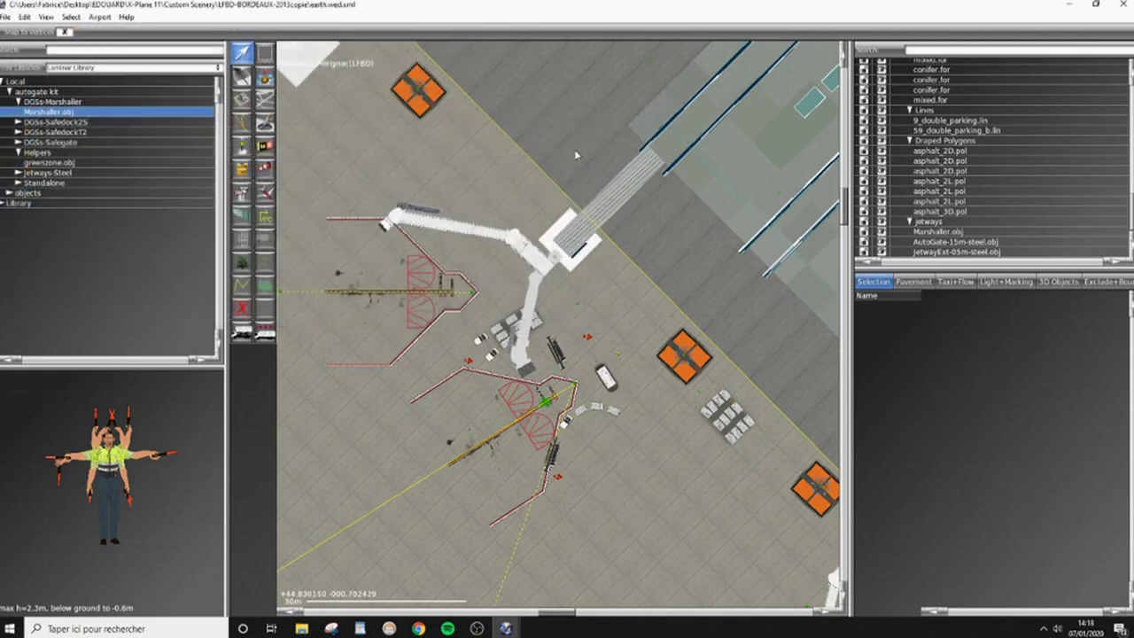
Step: Export the scenery pack, dismiss the validation results and close the scenery editor
click(5, 15)
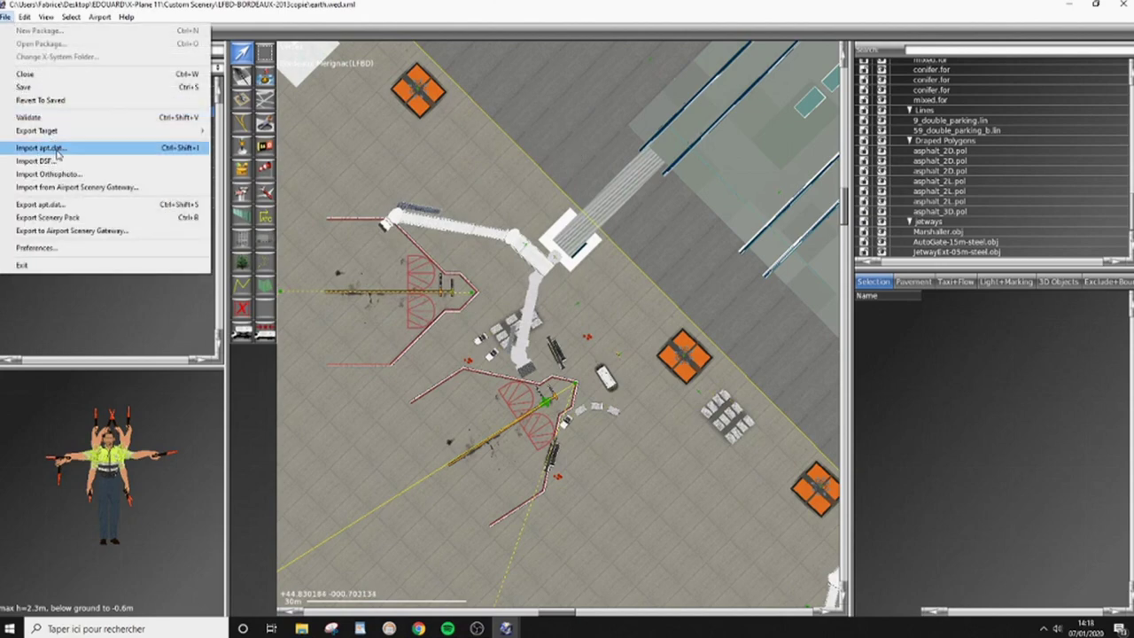
click(51, 220)
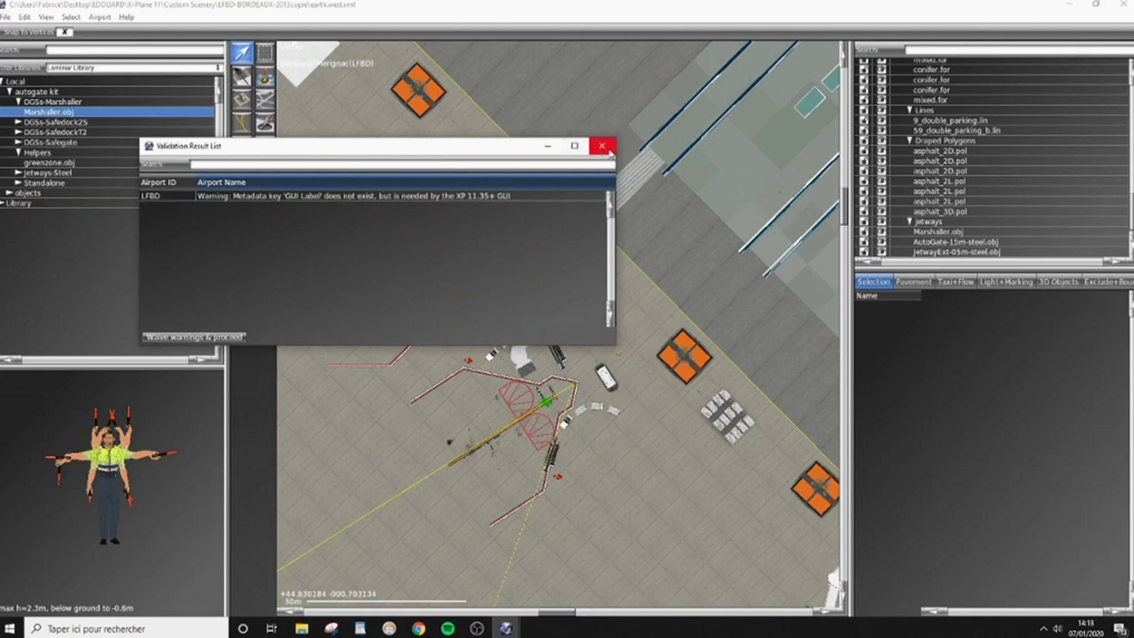
click(575, 145)
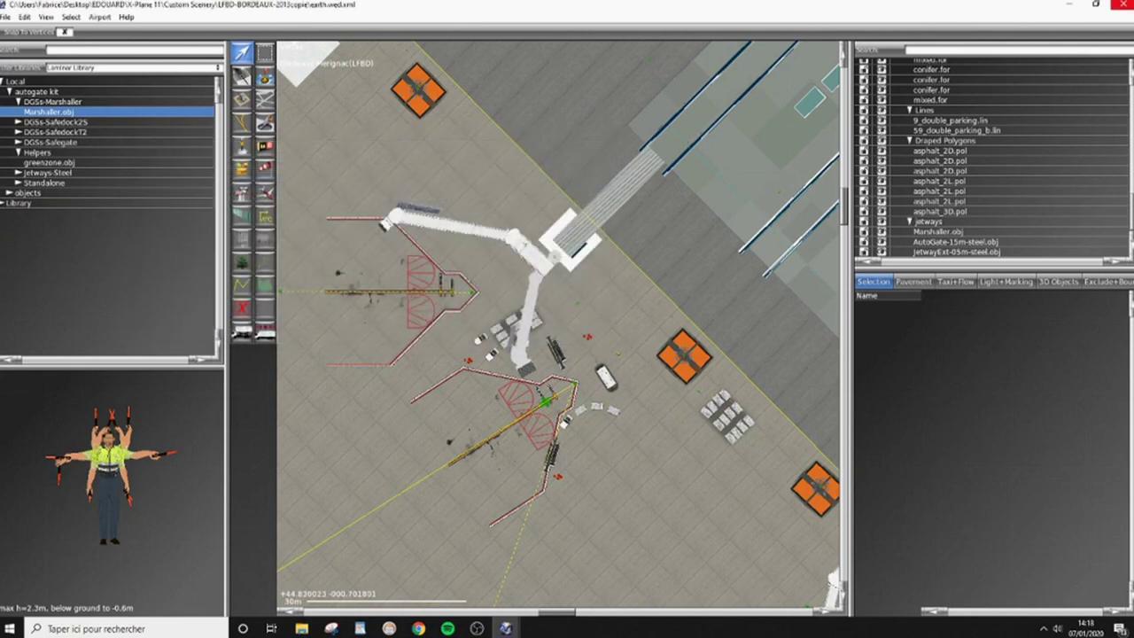
click(1120, 6)
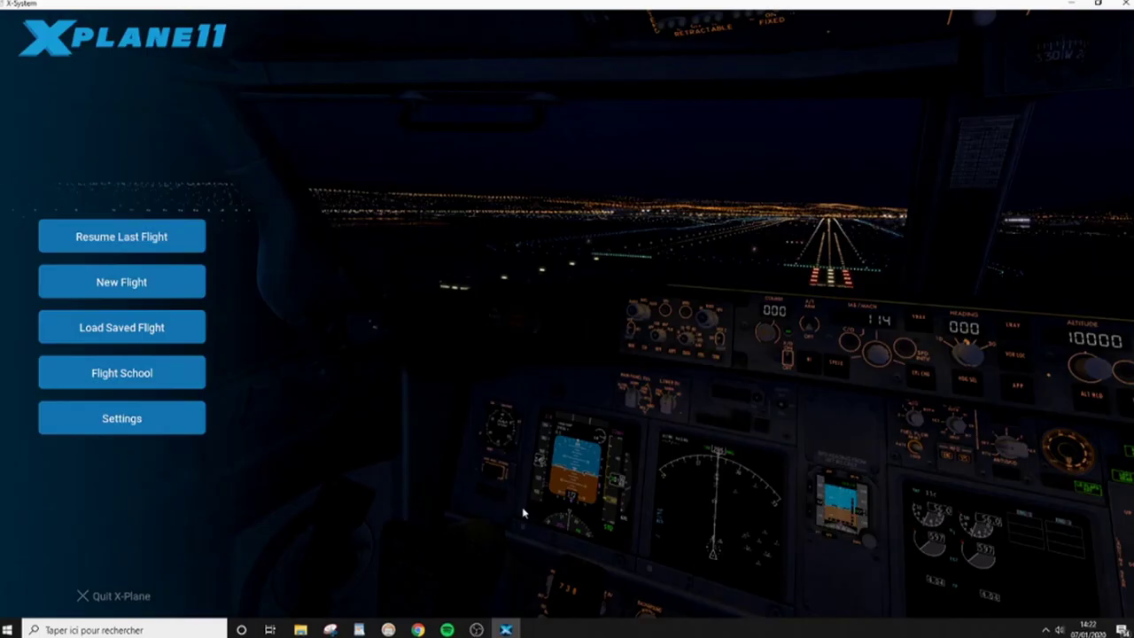
Step: Set up a new flight in X-Plane 11 and find the airport LFBD, Bordeaux Merignac, as its location
click(172, 297)
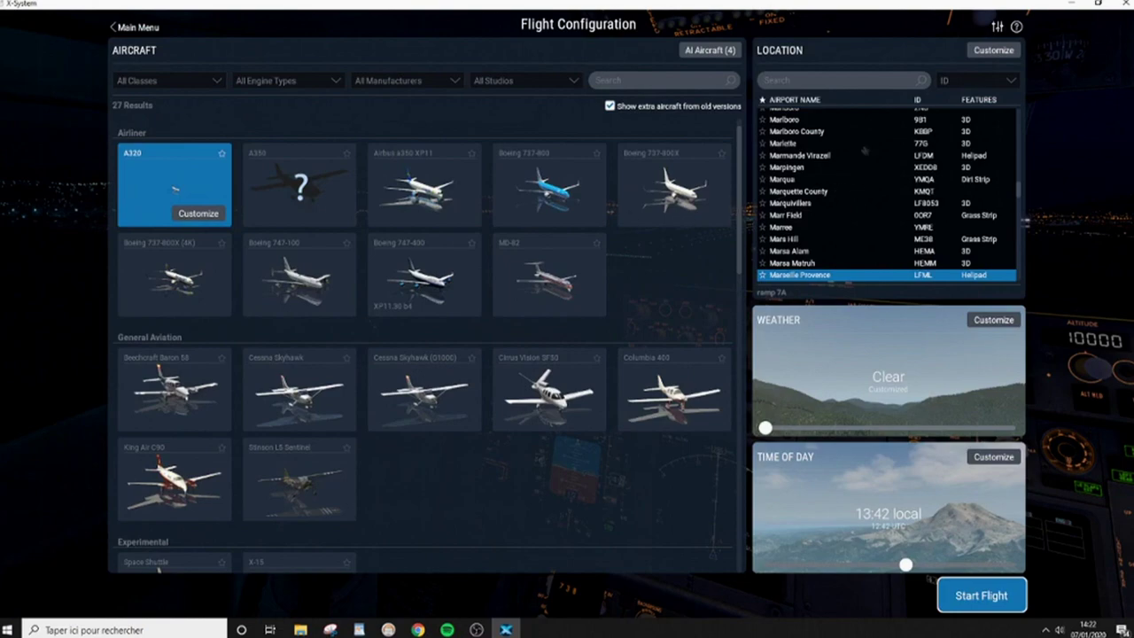
click(822, 80)
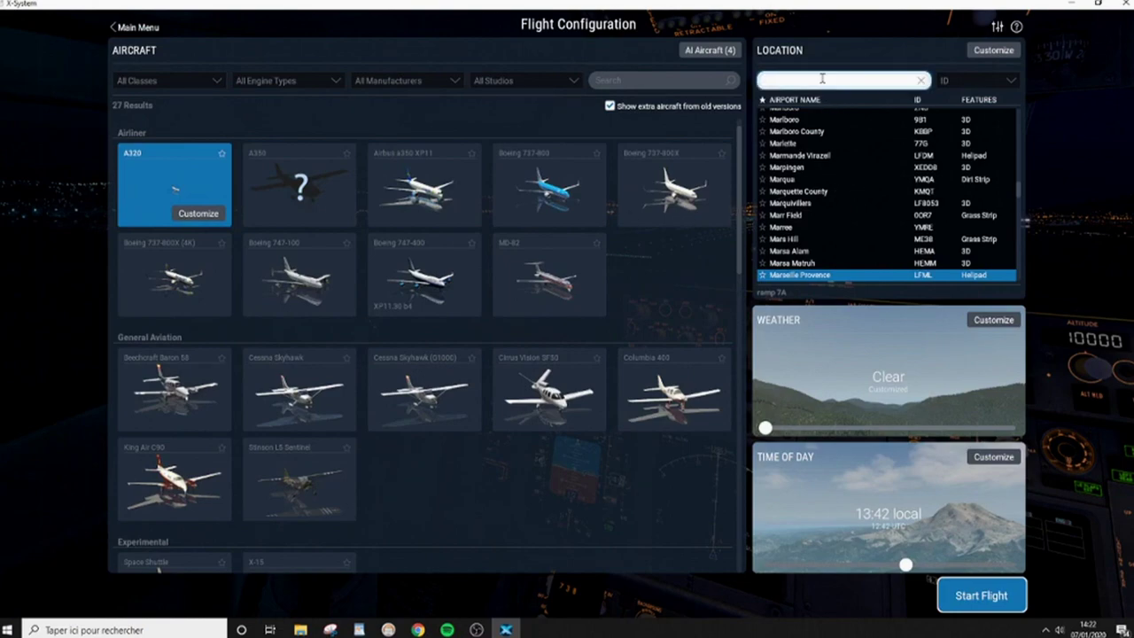
text(LFB)
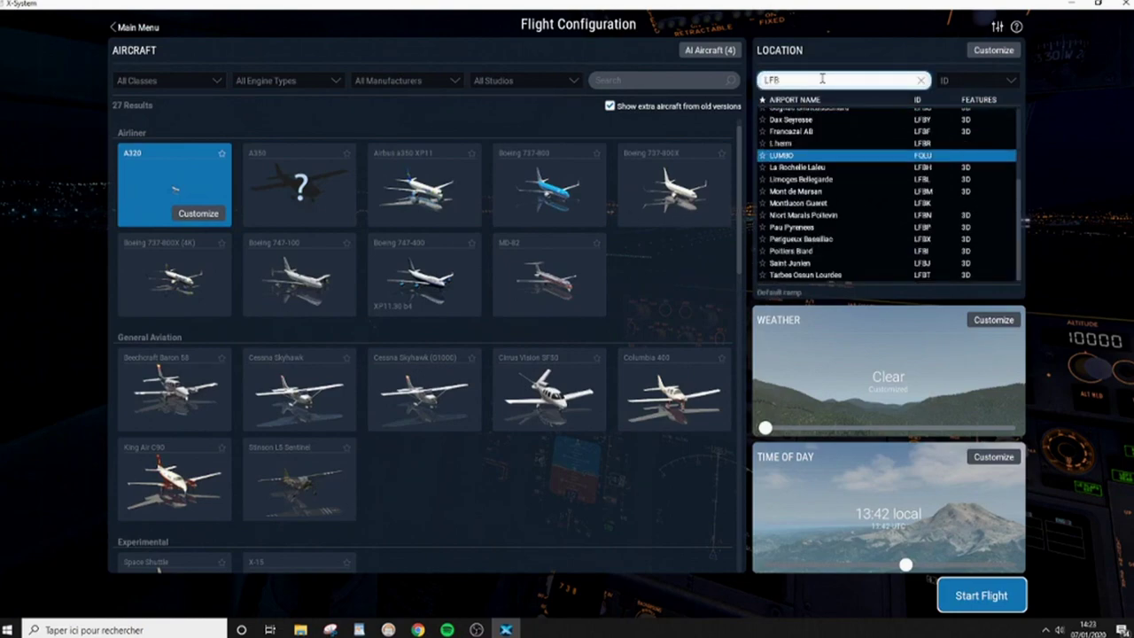
text(D)
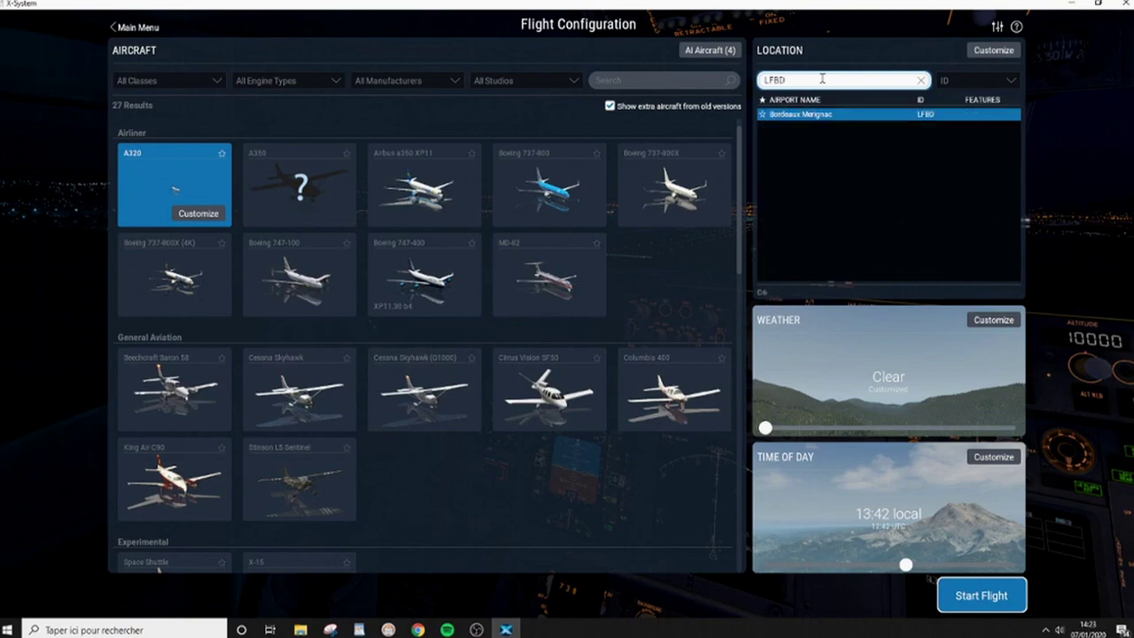
Step: Customize the start location, choosing ramp start C6 on the Bordeaux Merignac airport map, and confirm it
click(1001, 51)
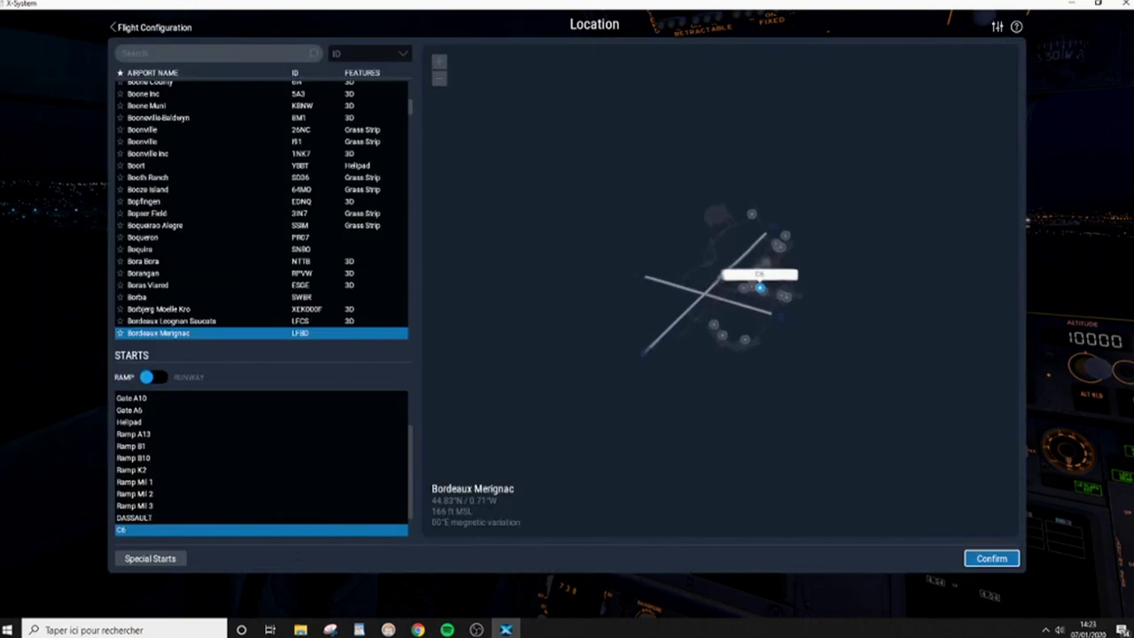
scroll(769, 311, up, 5)
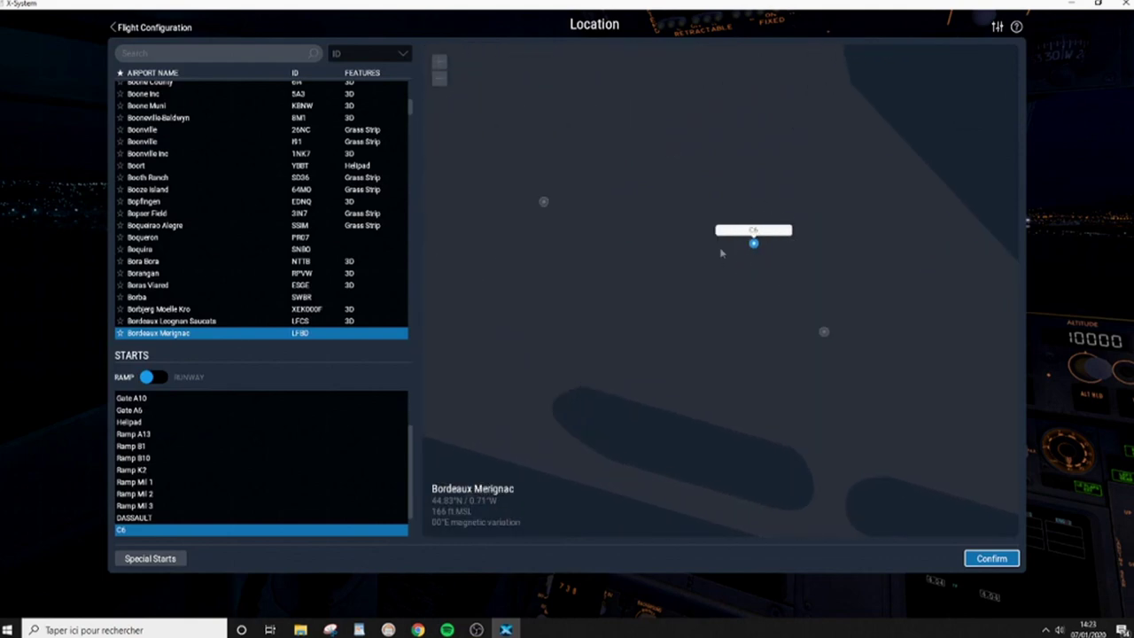
scroll(724, 251, down, 4)
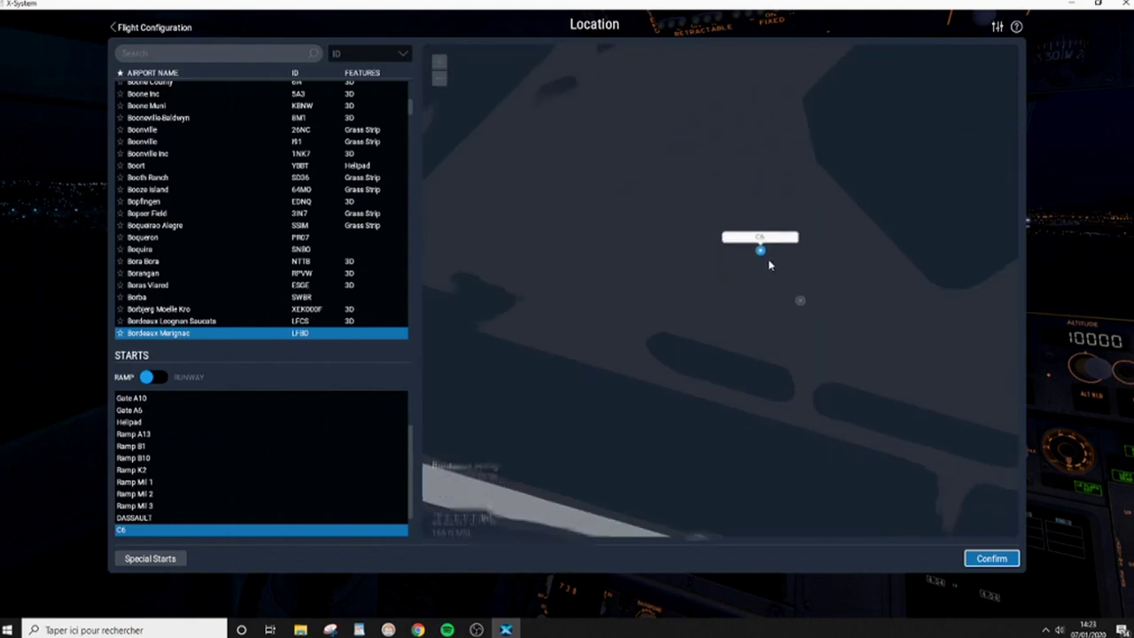
click(779, 274)
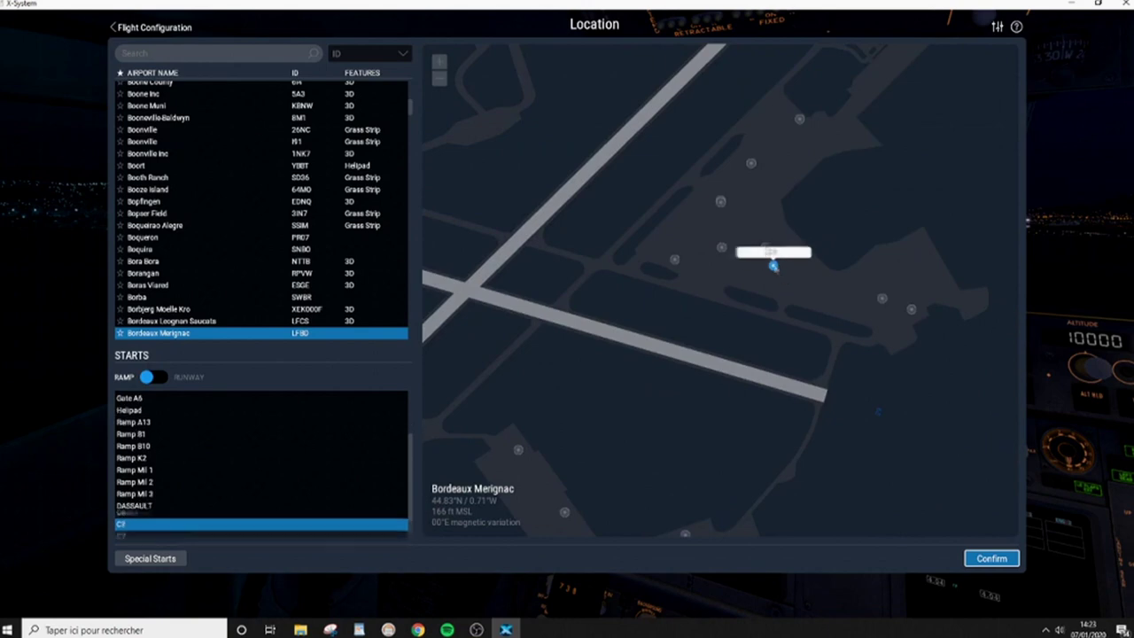
click(767, 262)
scroll(722, 243, up, 3)
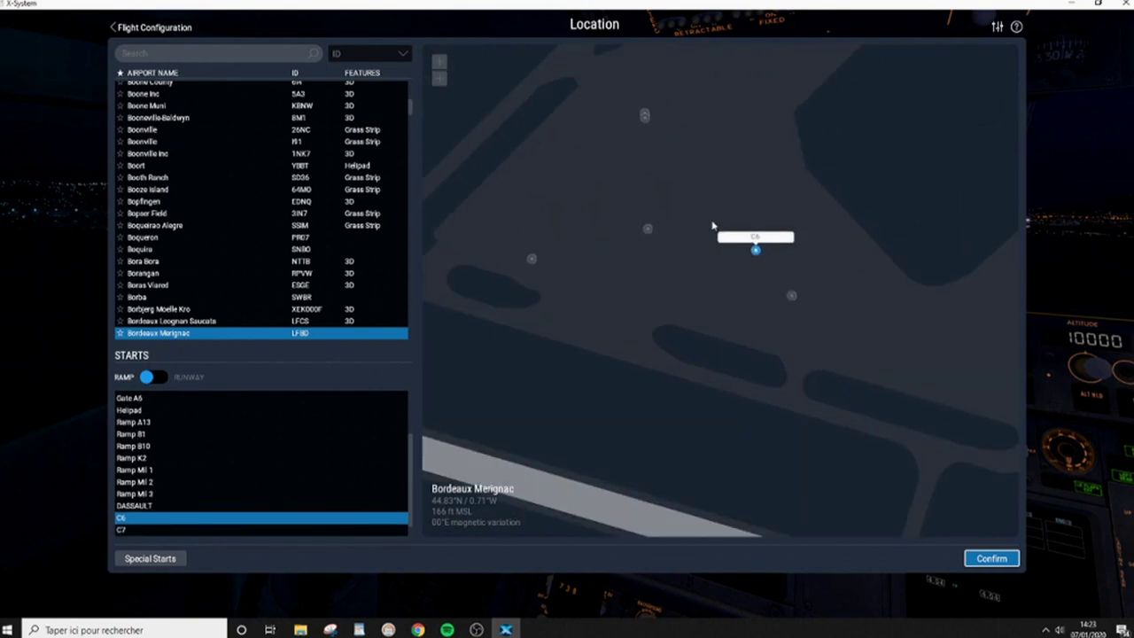
click(647, 229)
click(755, 250)
scroll(753, 248, up, 3)
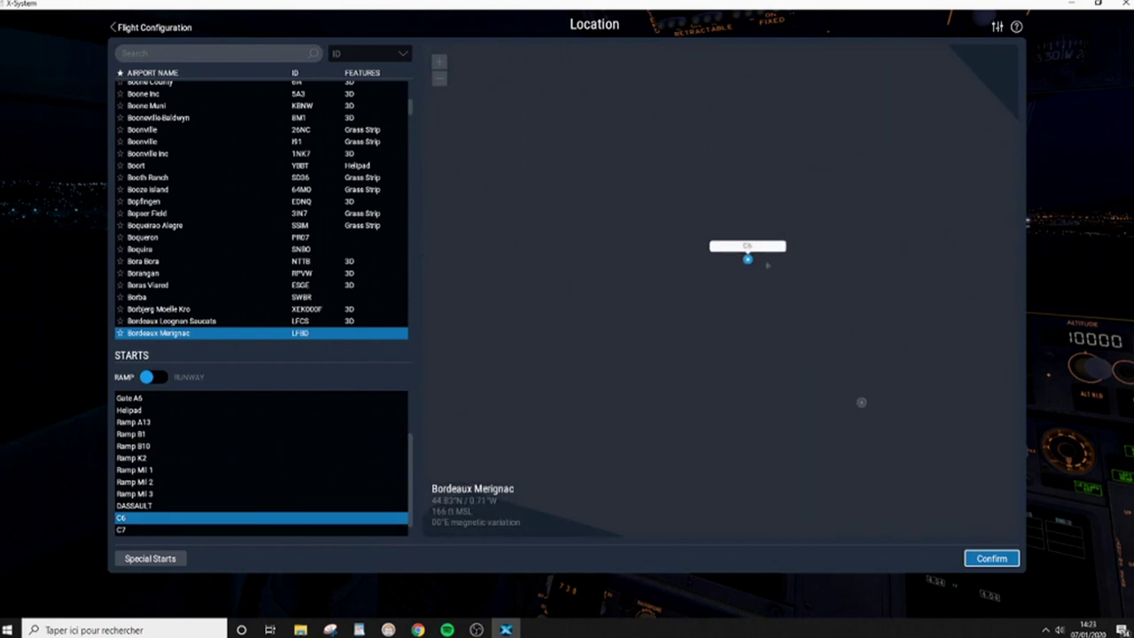
scroll(767, 264, down, 3)
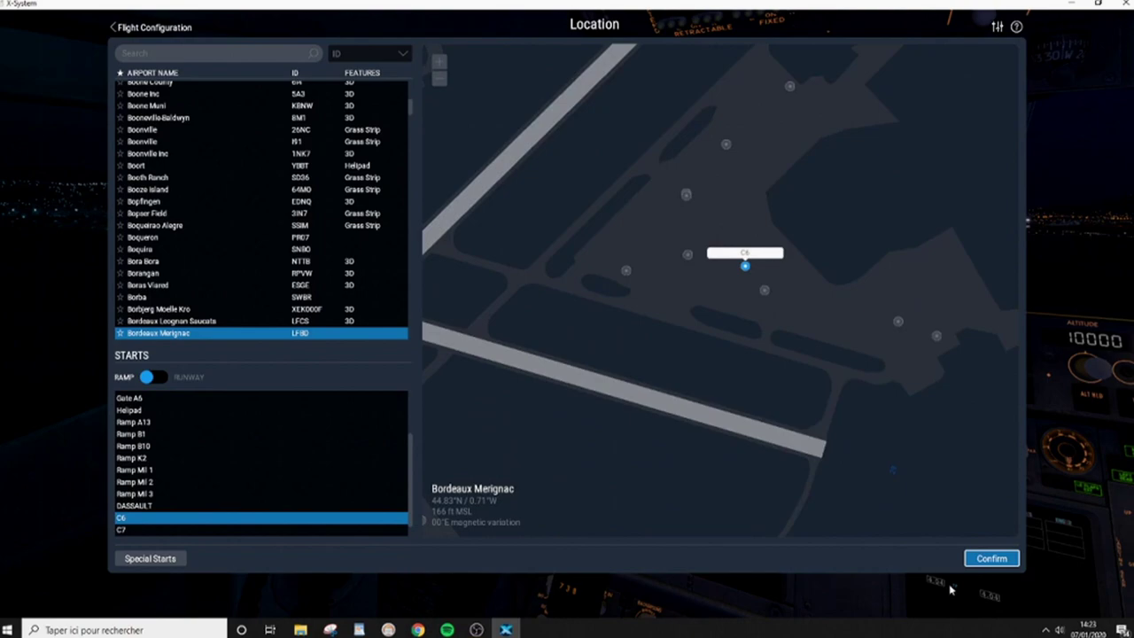
click(989, 558)
Step: Open the A320's details, start the flight, and switch to an external view of the aircraft at the new jetway
click(199, 216)
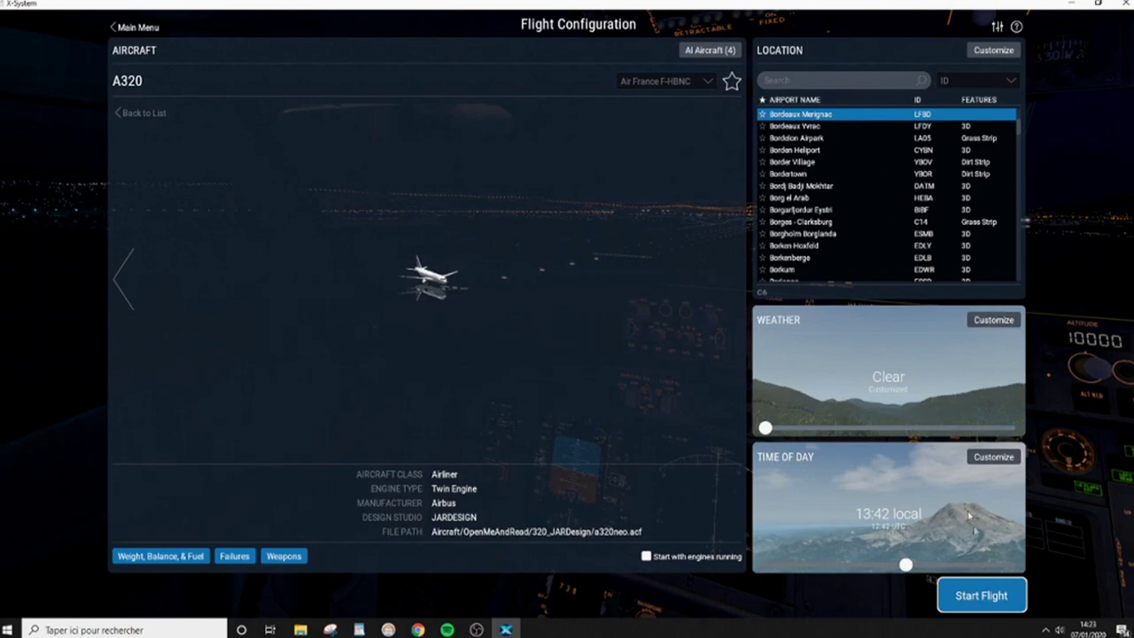
click(981, 597)
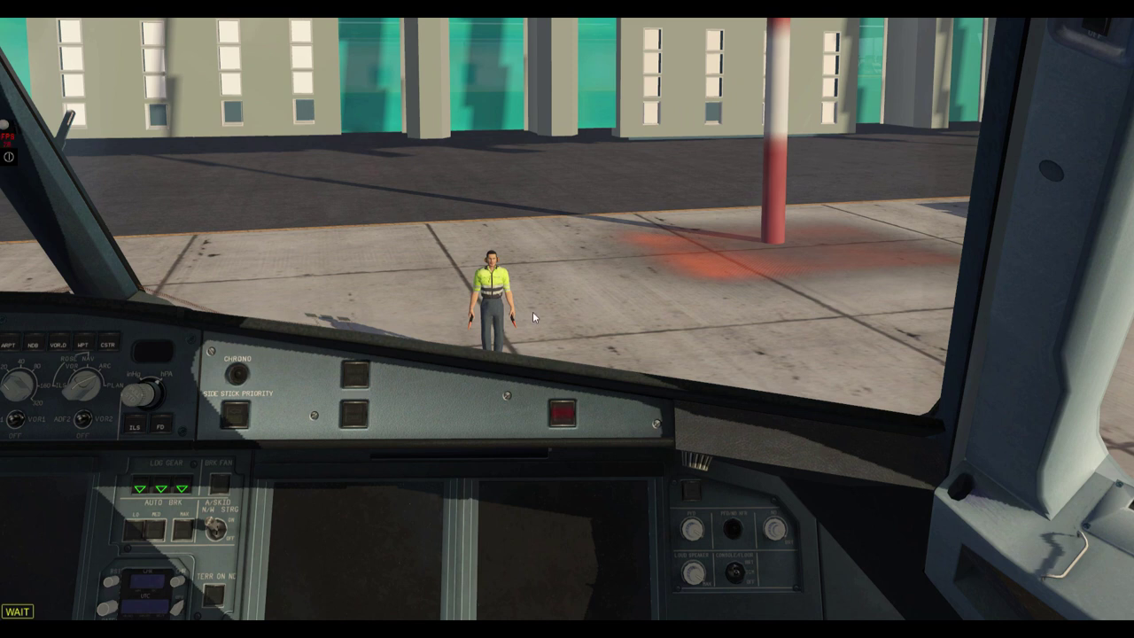
key(shift+4)
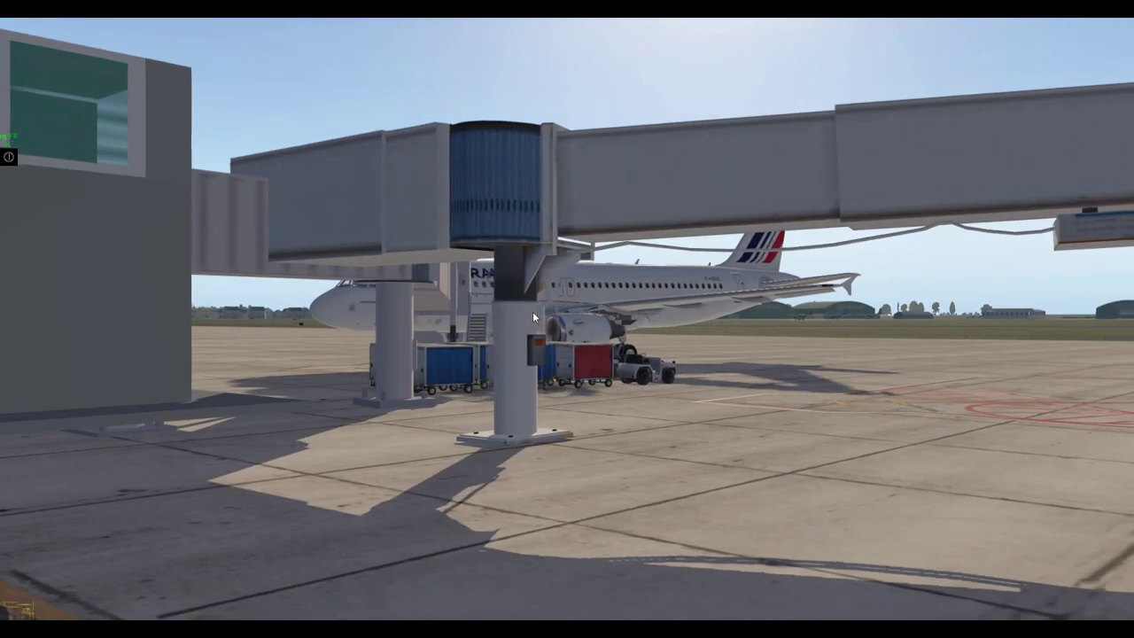